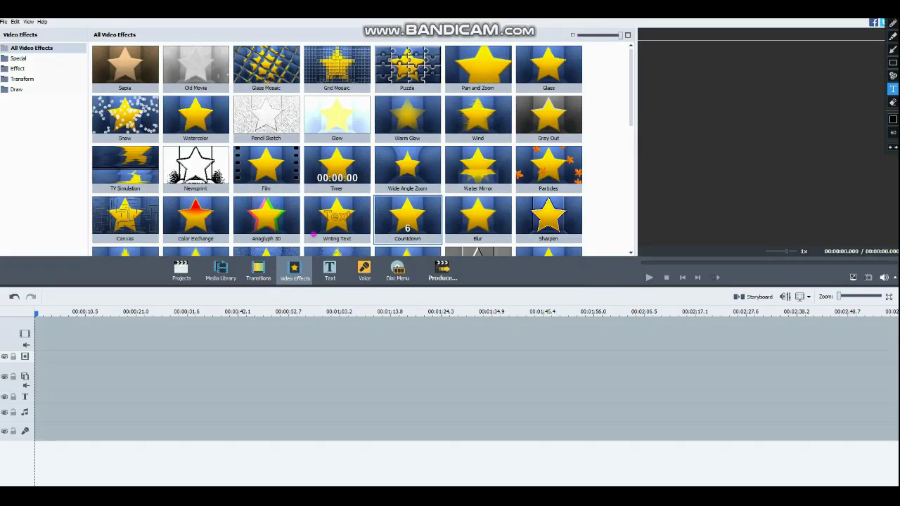
# Step: Type the heading '1. AVS Video Editor', preview the Countdown effect, and show the empty Media Library
pyautogui.click(313, 234)
pyautogui.write('1. ')
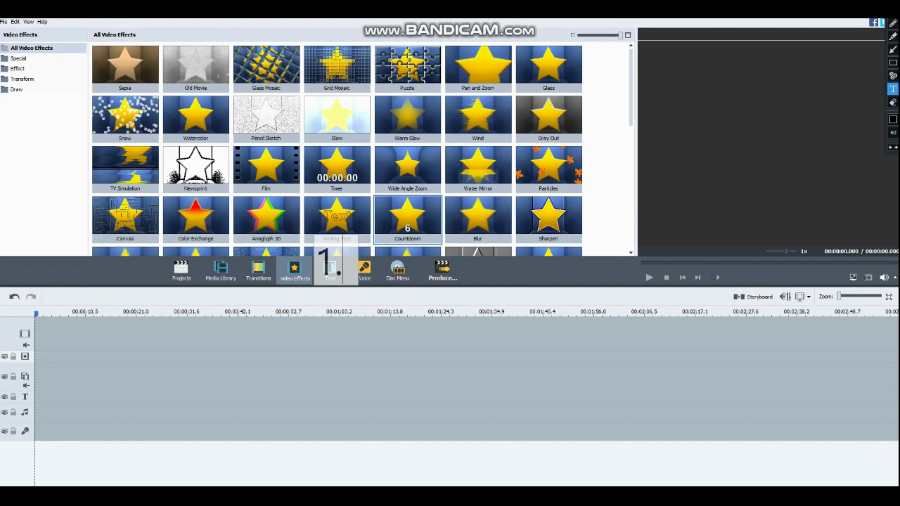
pyautogui.write('A')
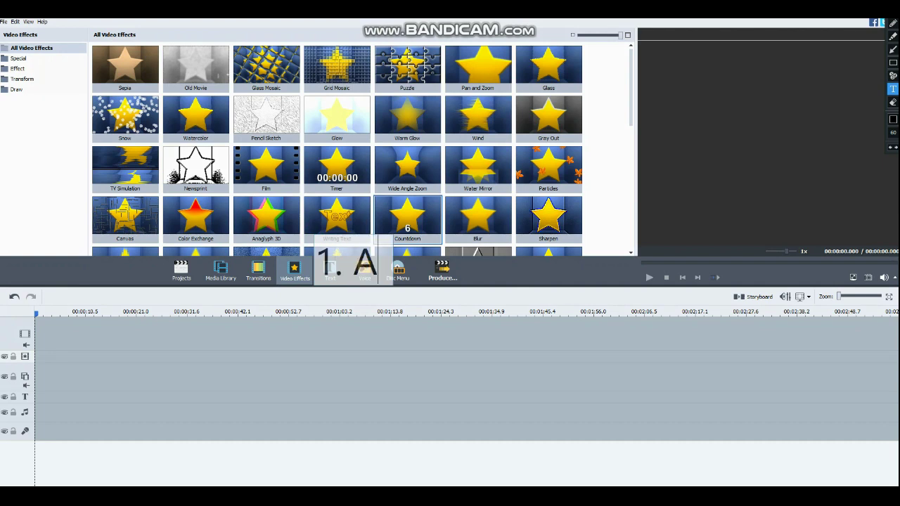
pyautogui.write('VS VI')
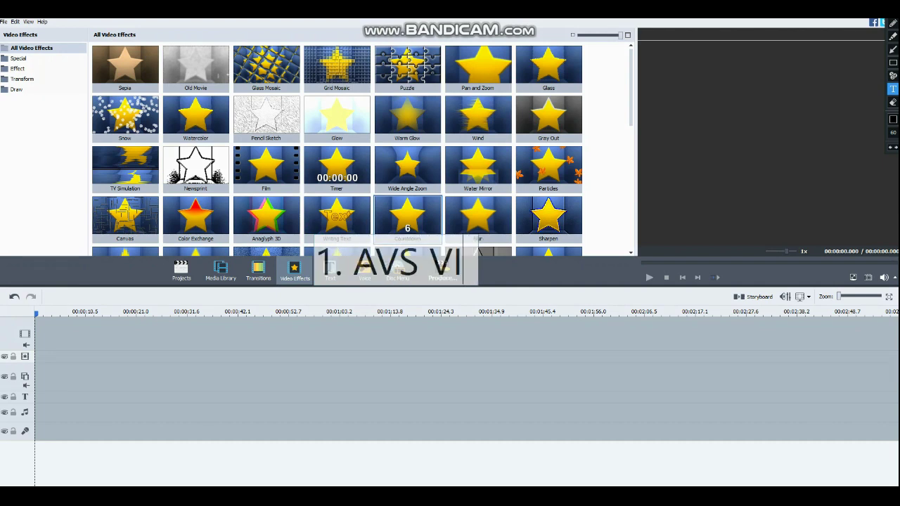
pyautogui.press('BackSpace')
pyautogui.write('ide')
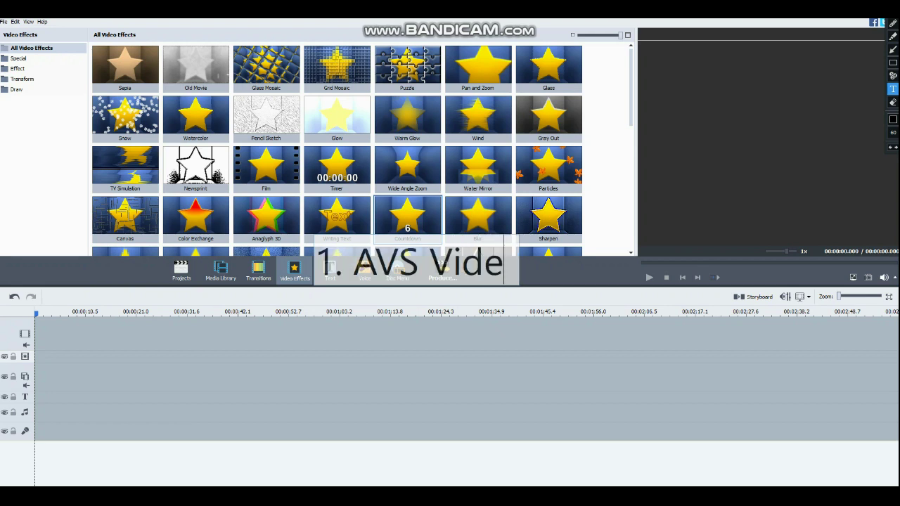
pyautogui.write('o Ed')
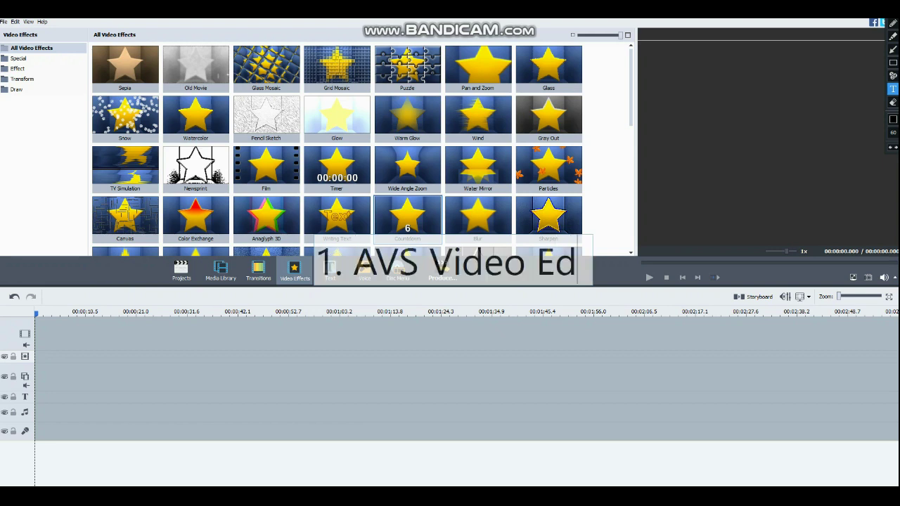
pyautogui.write('ito')
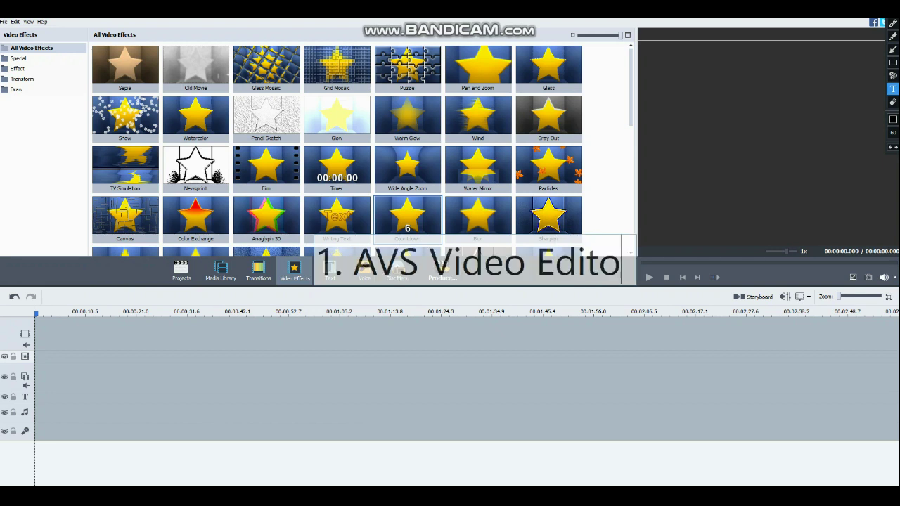
pyautogui.write('r')
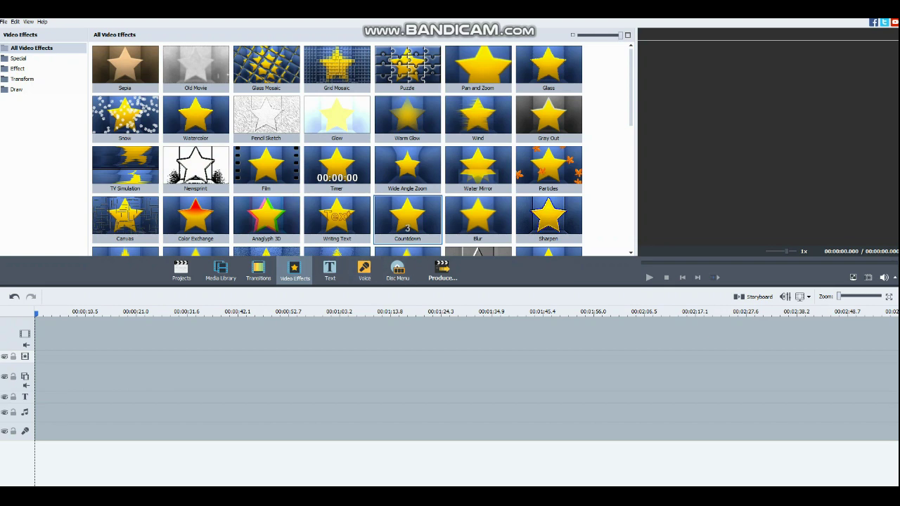
pyautogui.moveTo(408, 225)
pyautogui.mouseDown()
pyautogui.moveTo(392, 299)
pyautogui.moveTo(443, 246)
pyautogui.mouseUp()
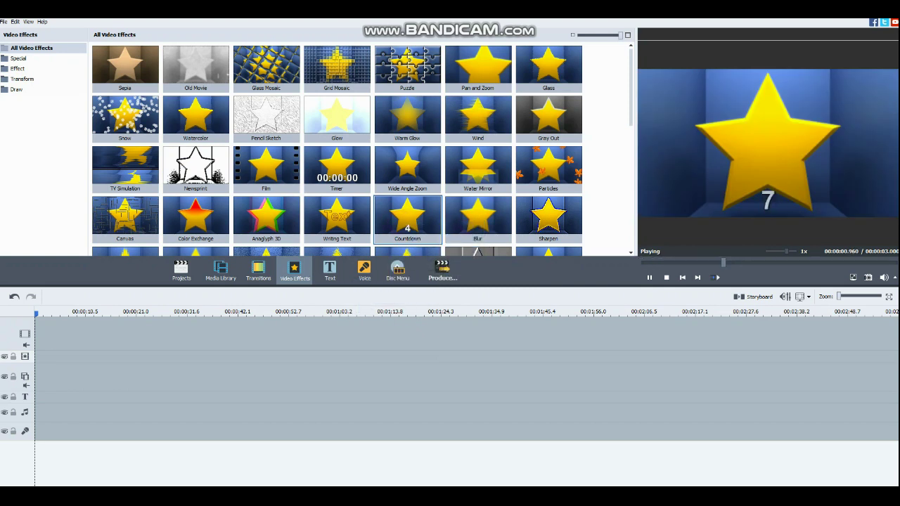
pyautogui.click(221, 270)
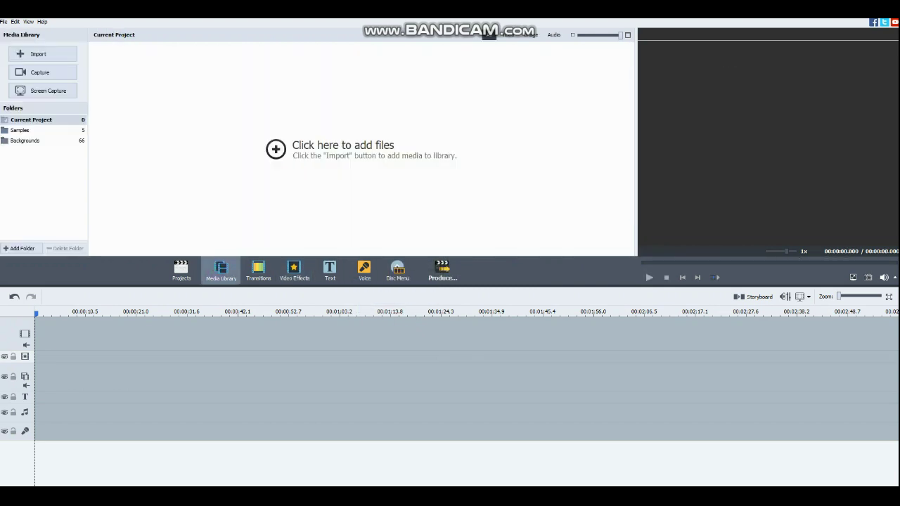
# Step: Import the numbers 1 to 2000000 rainbow edition audio from the CD folder, then clear the timeline
pyautogui.click(276, 148)
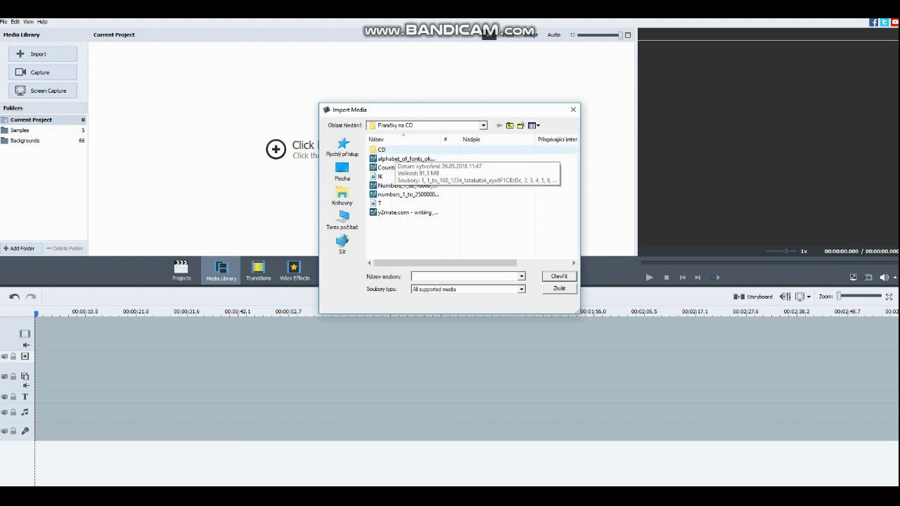
pyautogui.doubleClick(383, 149)
pyautogui.scroll(-5, 492, 196)
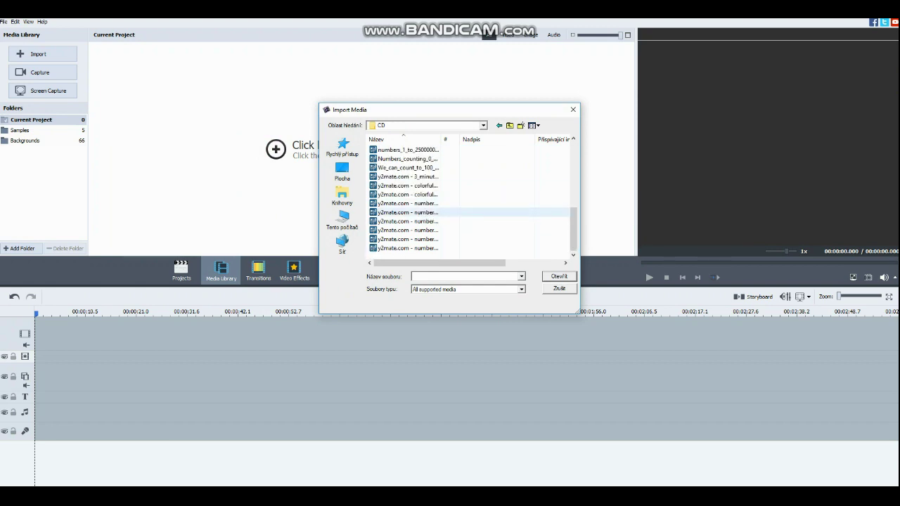
pyautogui.click(443, 212)
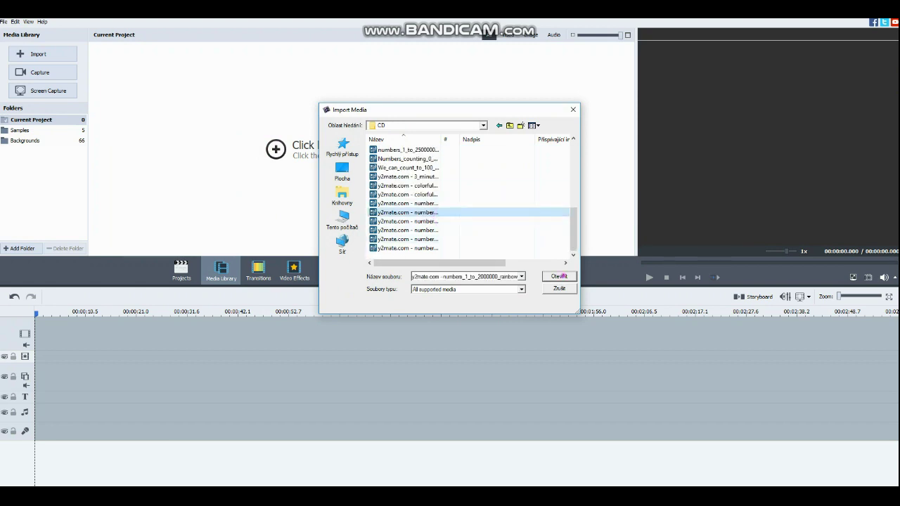
pyautogui.click(560, 276)
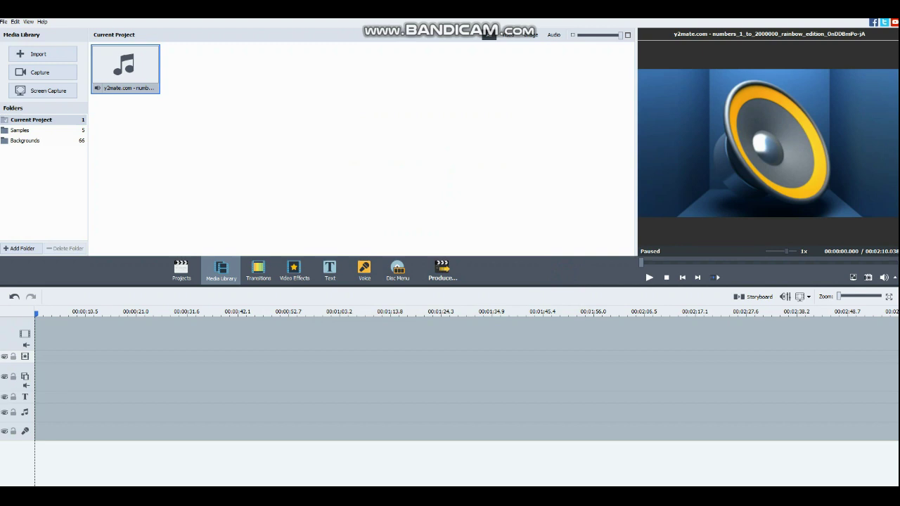
pyautogui.moveTo(125, 67)
pyautogui.mouseDown()
pyautogui.moveTo(78, 441)
pyautogui.moveTo(78, 422)
pyautogui.mouseUp()
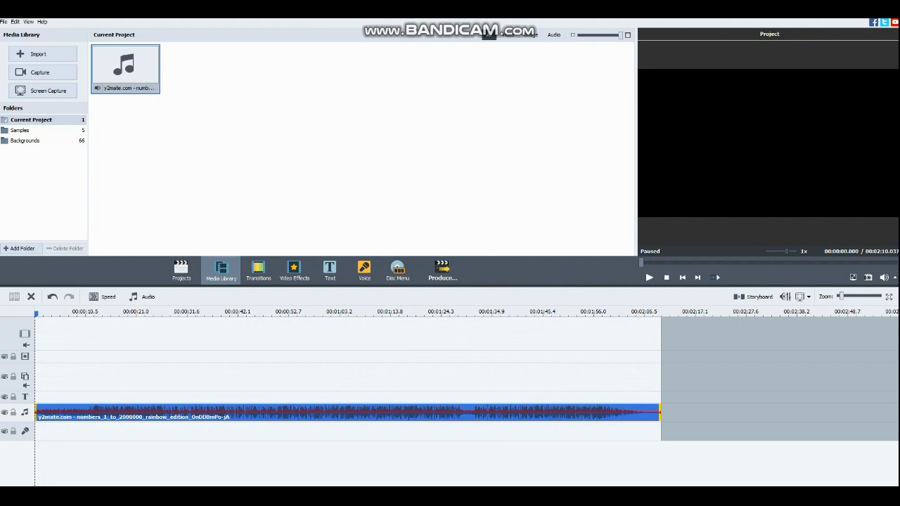
pyautogui.doubleClick(358, 407)
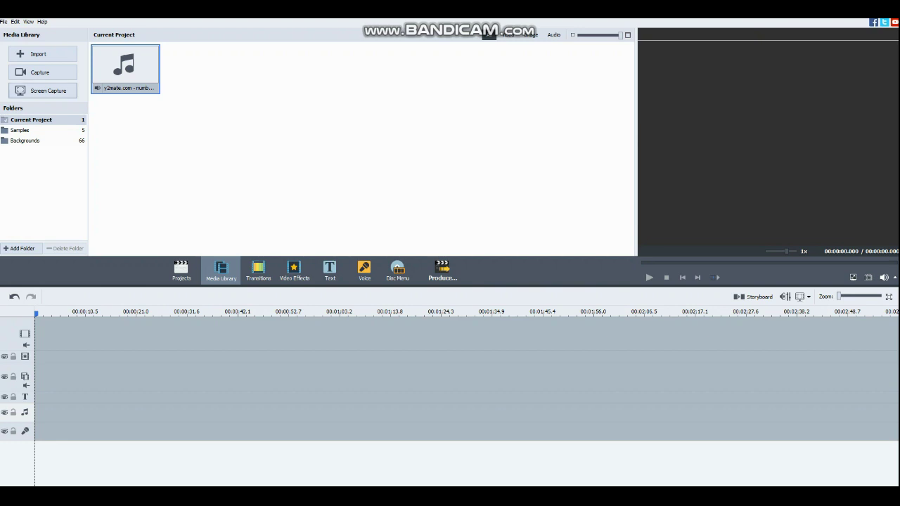
# Step: Delete the missing ScreenCapture_79 entry from the Backgrounds collection
pyautogui.click(28, 140)
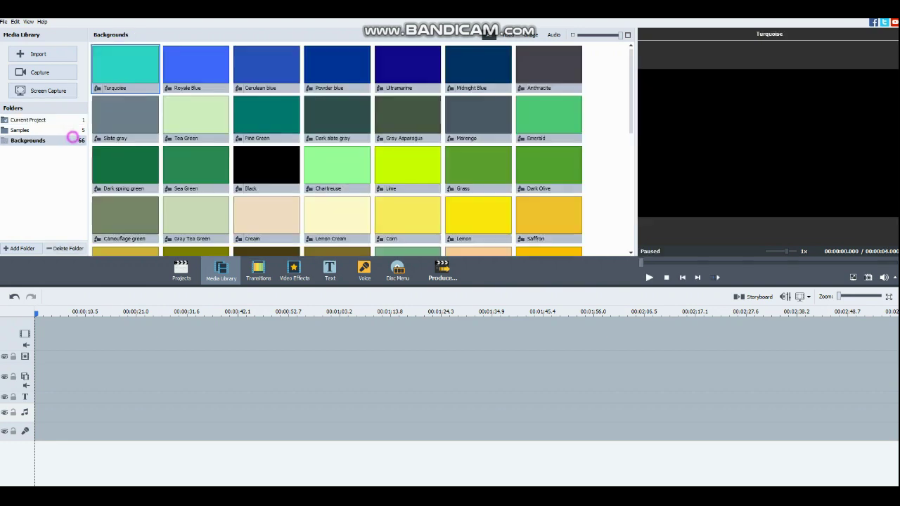
pyautogui.scroll(-5, 336, 148)
pyautogui.scroll(5, 336, 148)
pyautogui.scroll(-10, 336, 148)
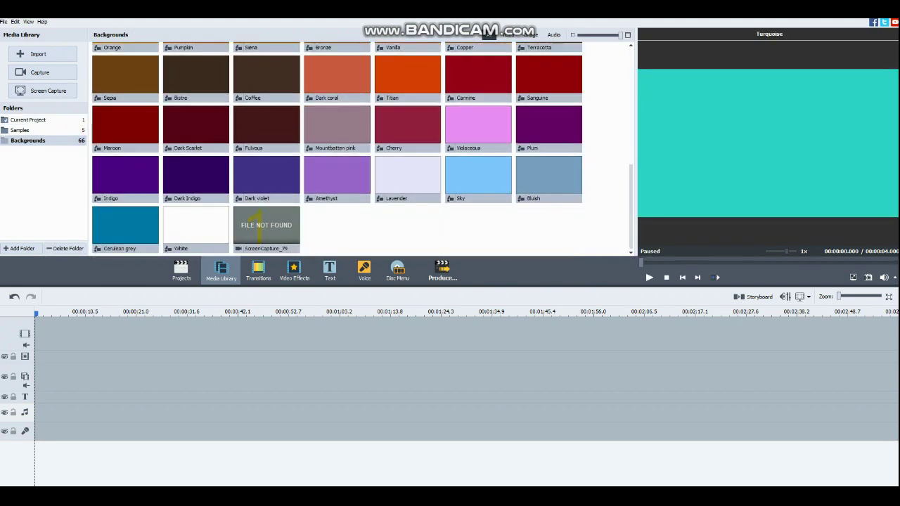
pyautogui.click(266, 226)
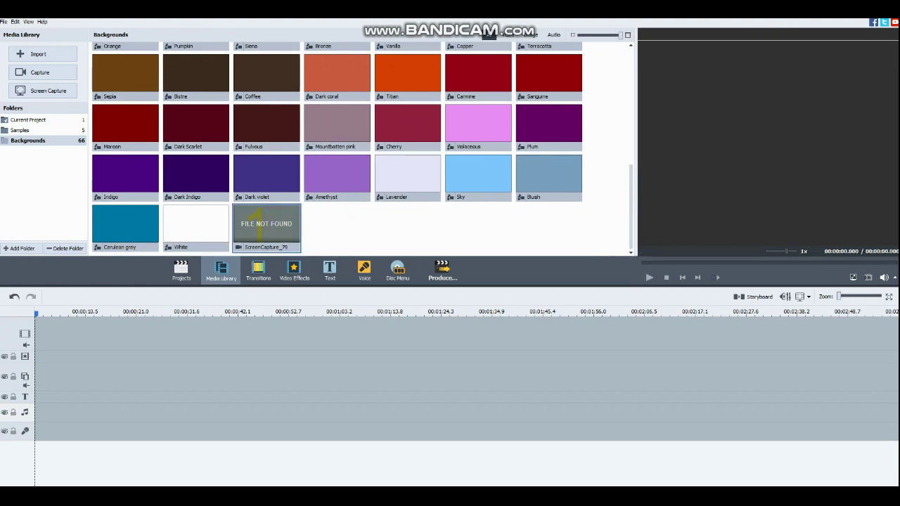
pyautogui.press('Delete')
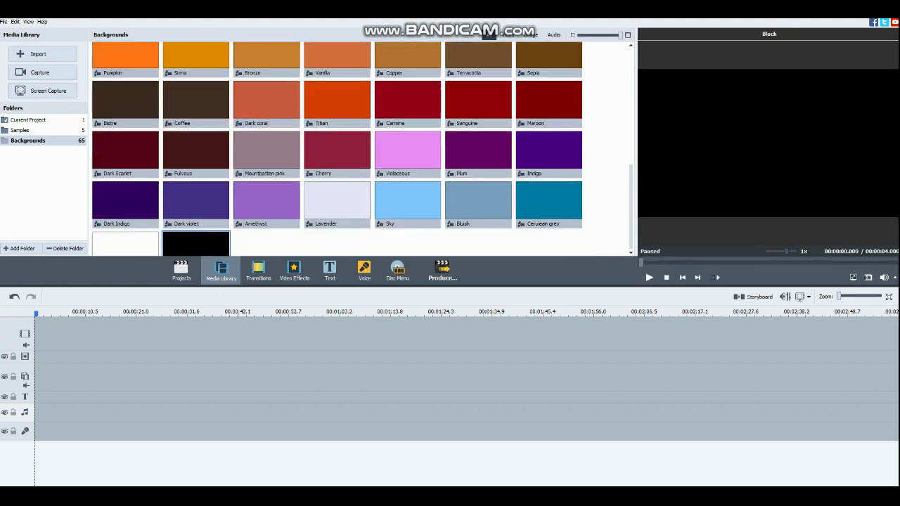
# Step: Put an Ultramarine background on the video track with a 00:00:30.000 duration
pyautogui.scroll(3, 362, 149)
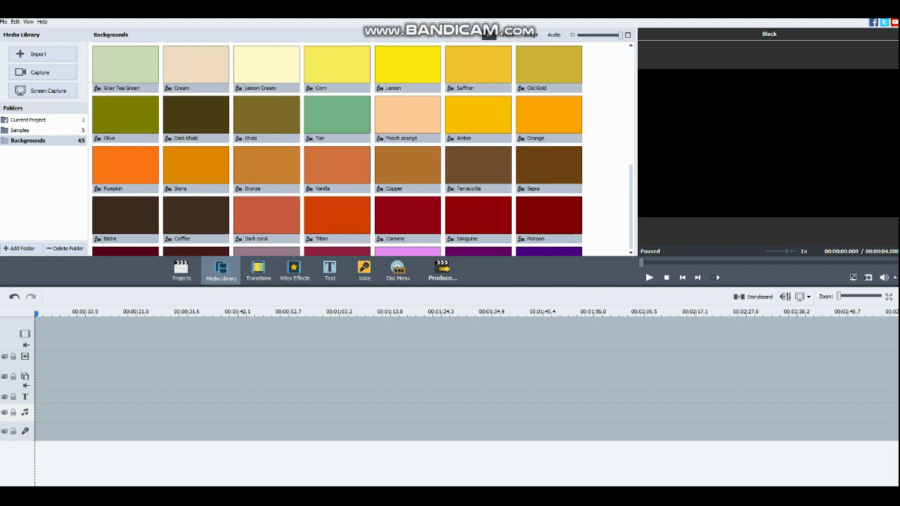
pyautogui.scroll(-3, 470, 191)
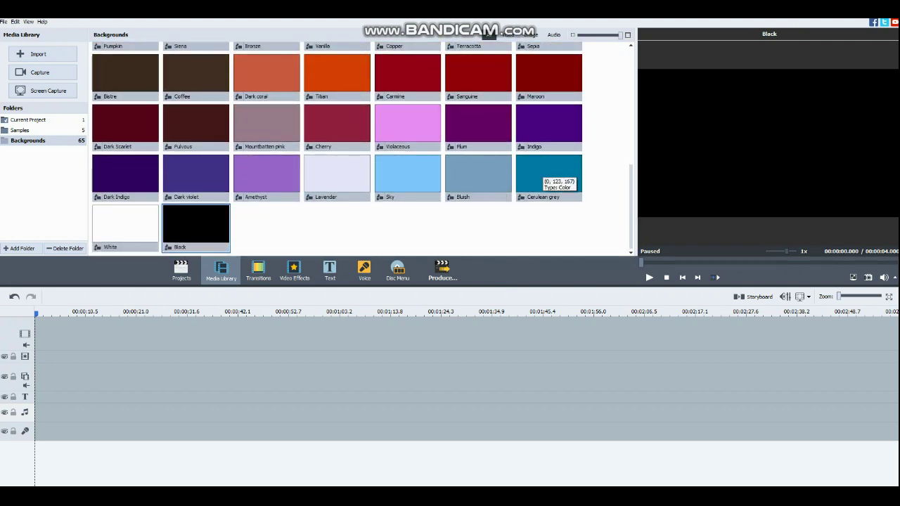
pyautogui.scroll(3, 541, 176)
pyautogui.scroll(3, 541, 176)
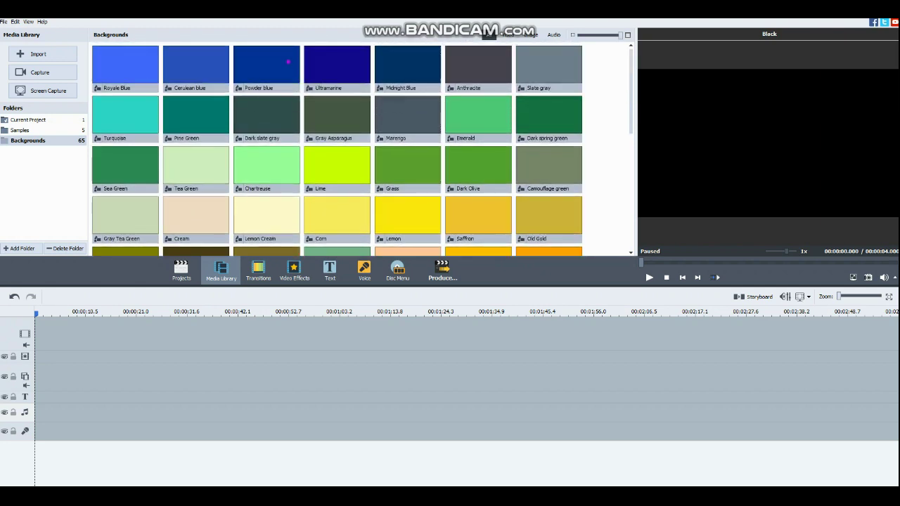
pyautogui.moveTo(285, 61); pyautogui.dragTo(186, 300)
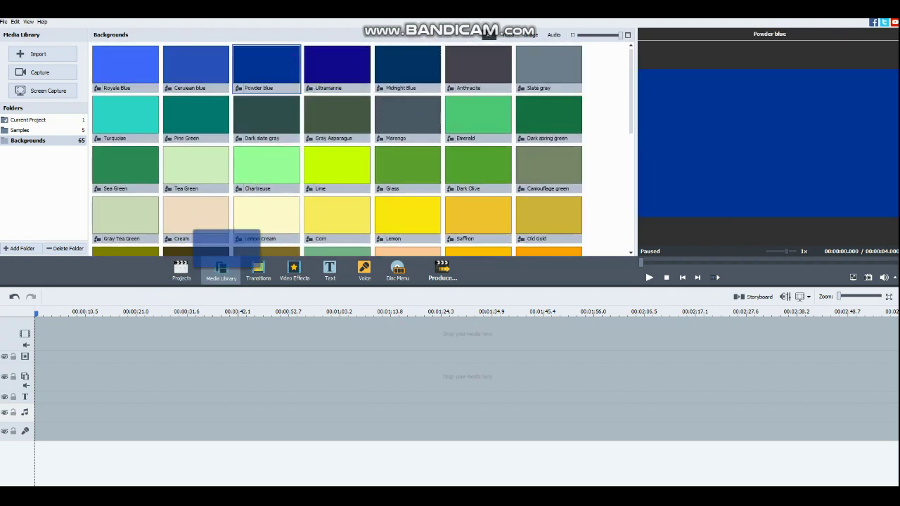
pyautogui.moveTo(184, 301); pyautogui.dragTo(130, 316)
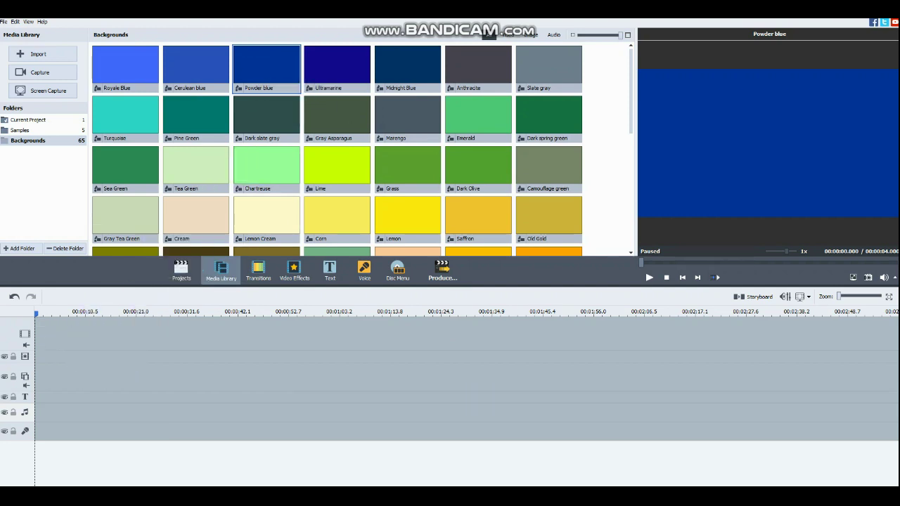
pyautogui.moveTo(338, 64)
pyautogui.mouseDown()
pyautogui.moveTo(85, 331)
pyautogui.moveTo(75, 366)
pyautogui.mouseUp()
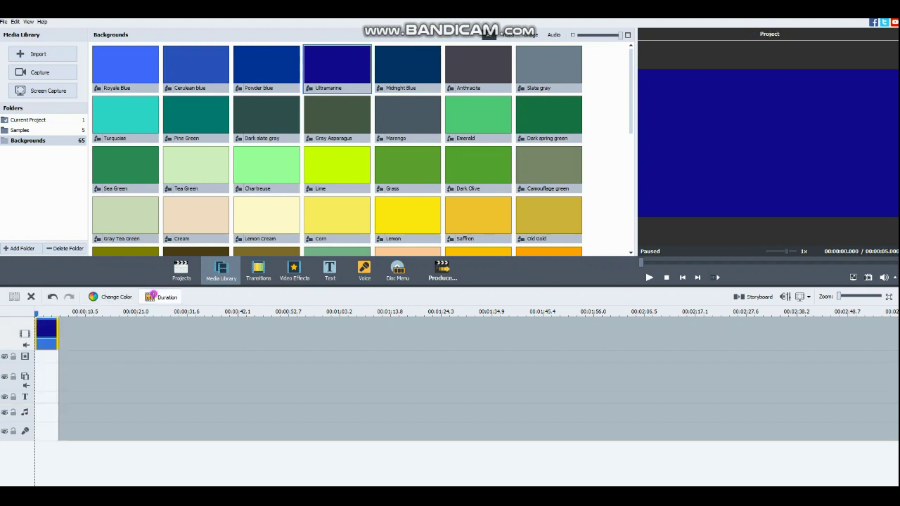
pyautogui.click(162, 297)
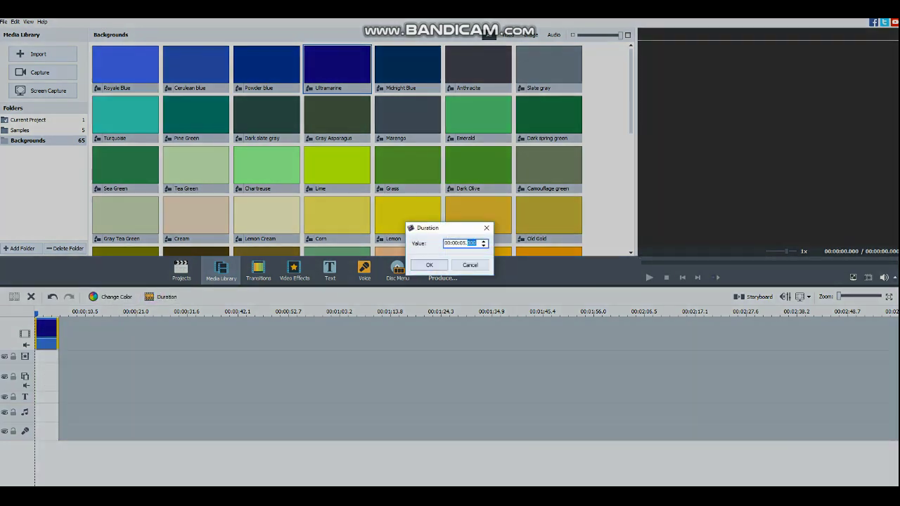
pyautogui.write('00:00:30.000')
pyautogui.press('Return')
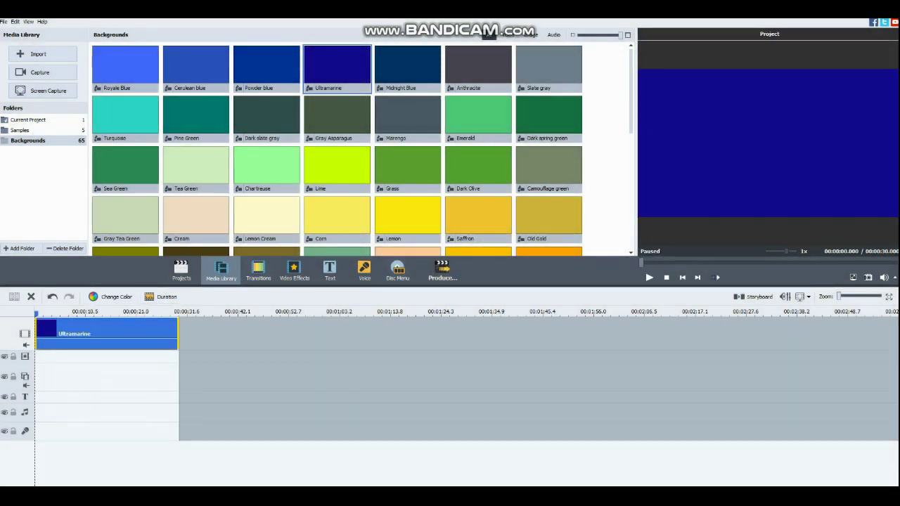
pyautogui.click(295, 271)
# Step: Add a Countdown effect lasting 00:00:30.000 over the Ultramarine clip and open its settings
pyautogui.moveTo(408, 218)
pyautogui.mouseDown()
pyautogui.moveTo(100, 377)
pyautogui.moveTo(80, 372)
pyautogui.mouseUp()
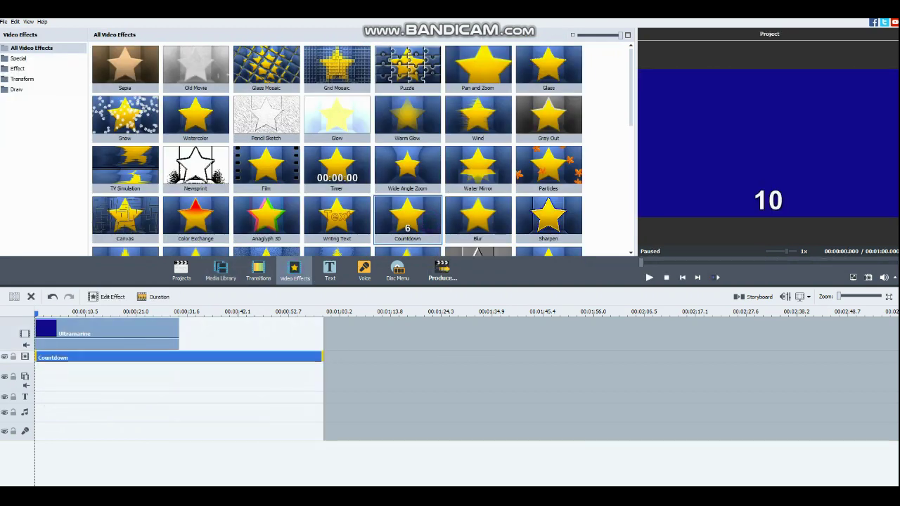
pyautogui.click(161, 296)
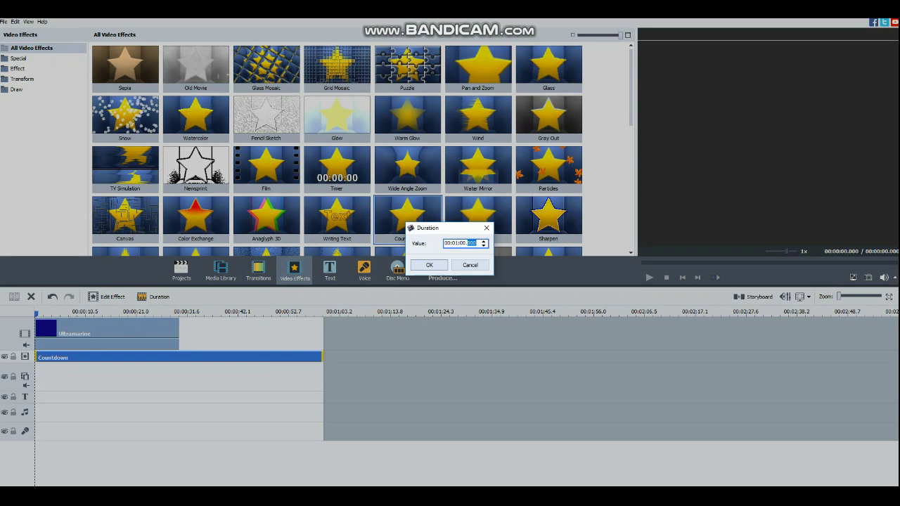
pyautogui.moveTo(451, 242); pyautogui.dragTo(464, 243)
pyautogui.write('00:30')
pyautogui.press('Return')
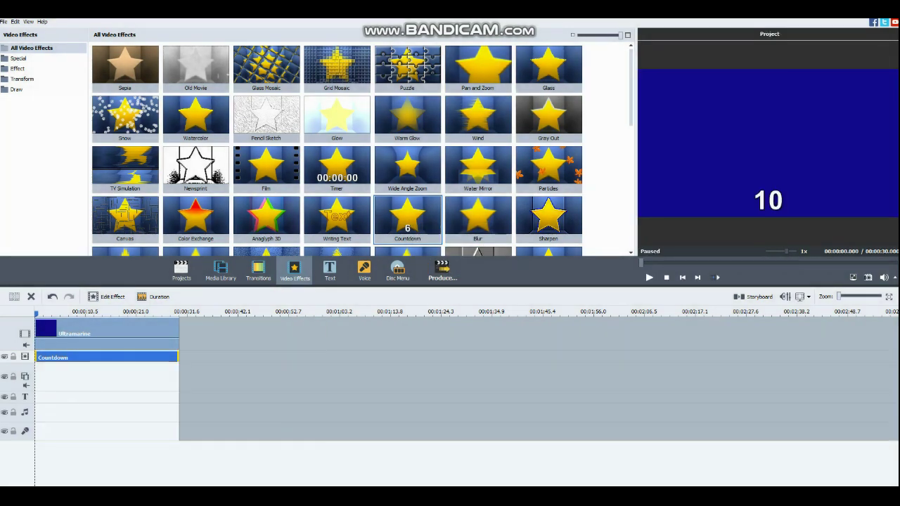
pyautogui.click(106, 296)
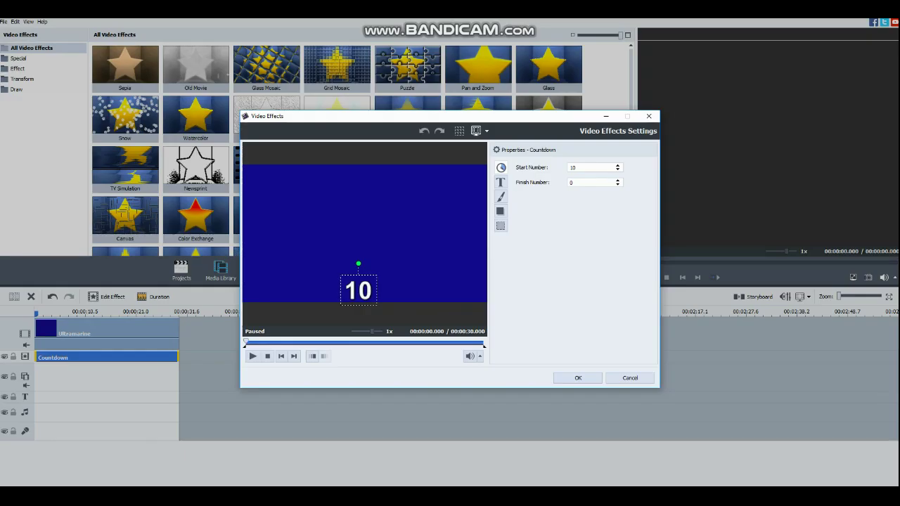
# Step: Raise the counter in the frame and set Start Number 0 and Finish Number 10000
pyautogui.moveTo(359, 291); pyautogui.dragTo(353, 229)
pyautogui.doubleClick(573, 168)
pyautogui.write('0')
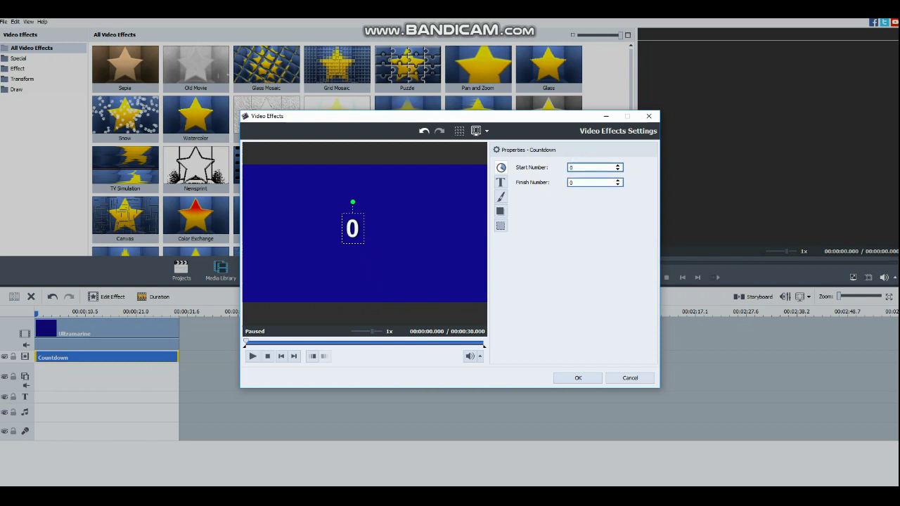
pyautogui.doubleClick(586, 183)
pyautogui.write('100')
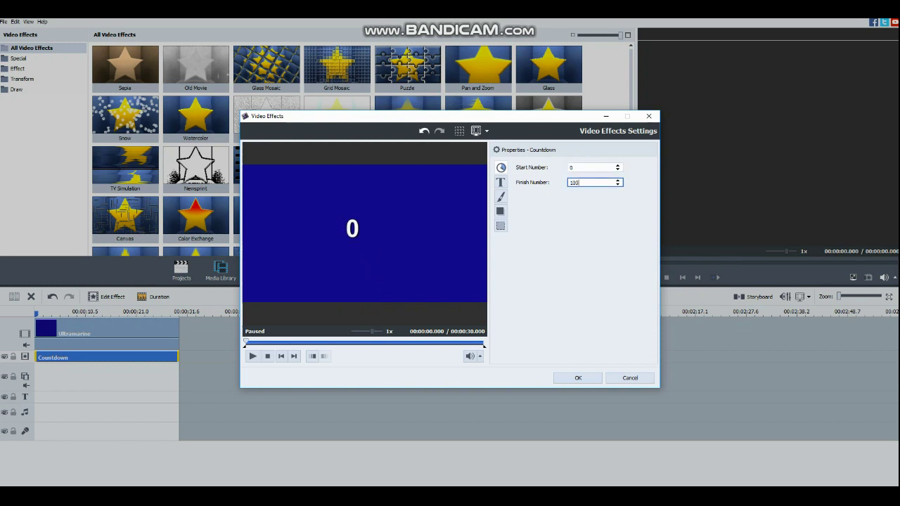
pyautogui.write('0')
pyautogui.write('0')
pyautogui.moveTo(366, 214); pyautogui.dragTo(365, 218)
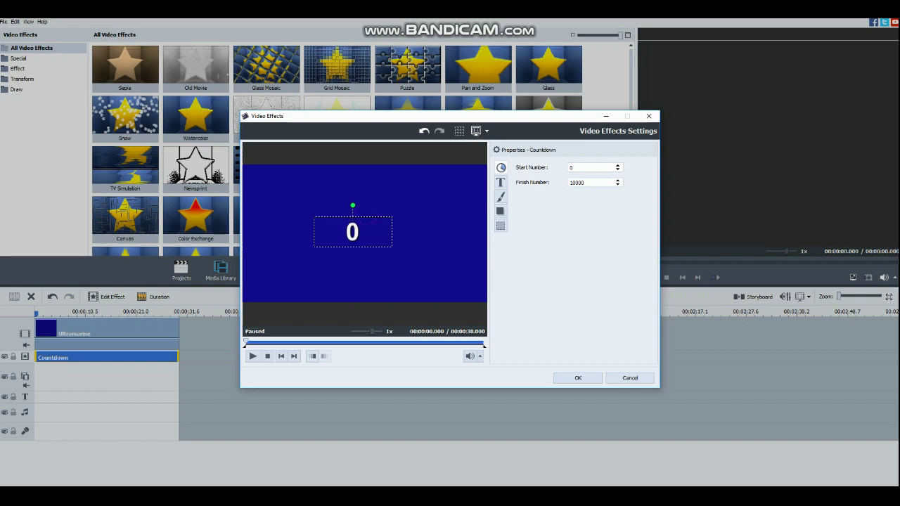
# Step: Choose the Exotc350 DmBd BT font for the countdown numbers
pyautogui.click(501, 182)
pyautogui.click(571, 177)
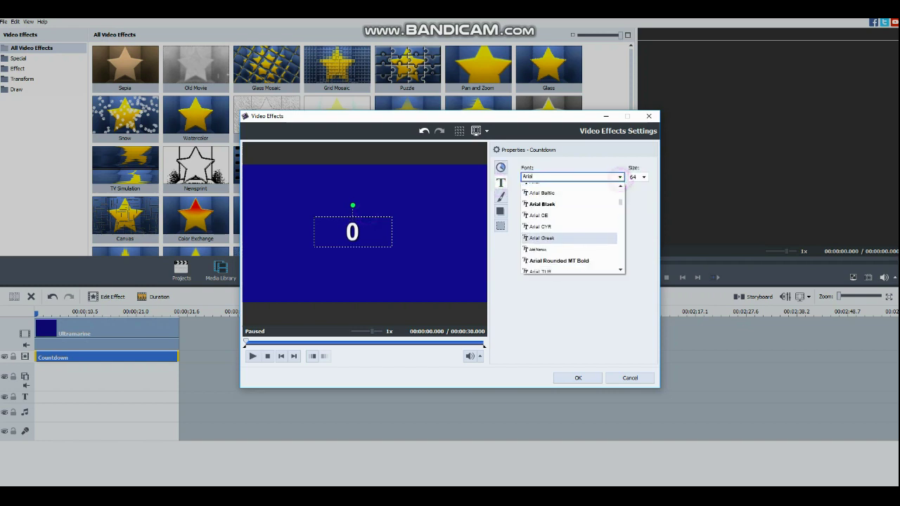
pyautogui.scroll(-3, 572, 227)
pyautogui.scroll(-3, 571, 226)
pyautogui.scroll(-3, 571, 226)
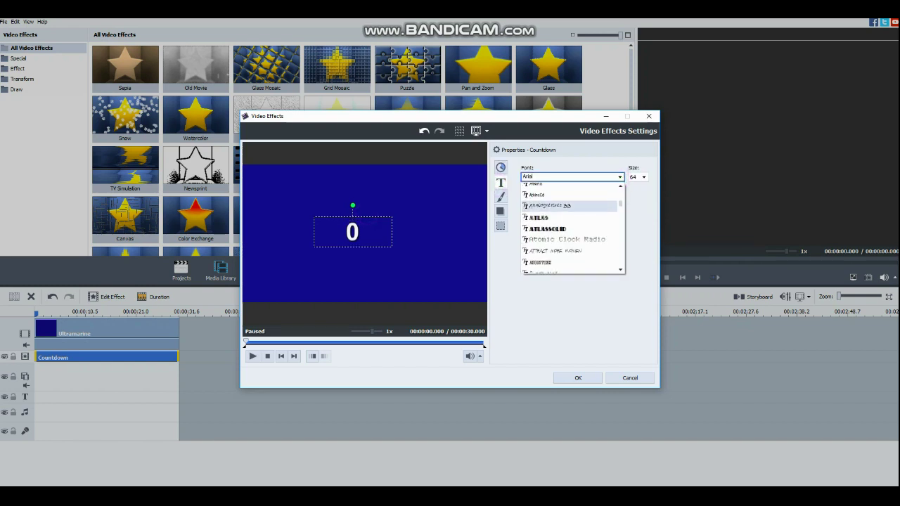
pyautogui.scroll(-3, 572, 226)
pyautogui.scroll(-3, 572, 227)
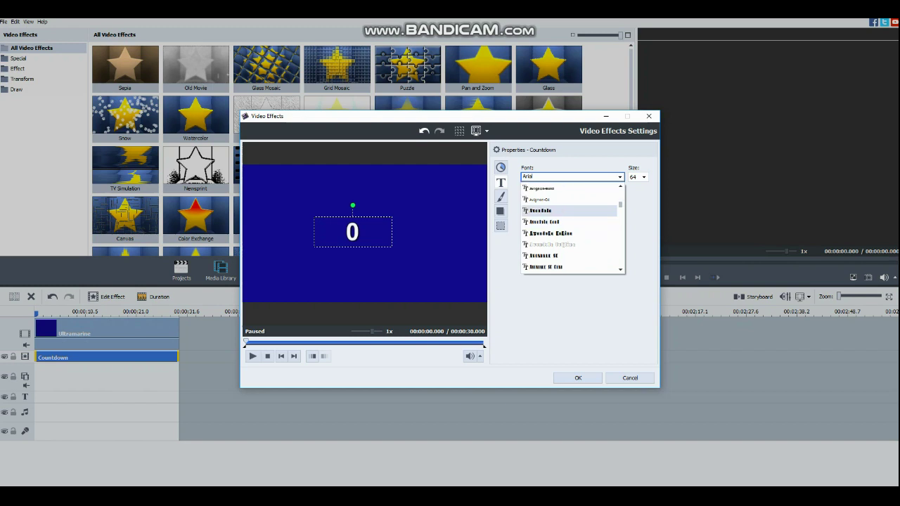
pyautogui.moveTo(620, 205); pyautogui.dragTo(620, 246)
pyautogui.scroll(-3, 572, 227)
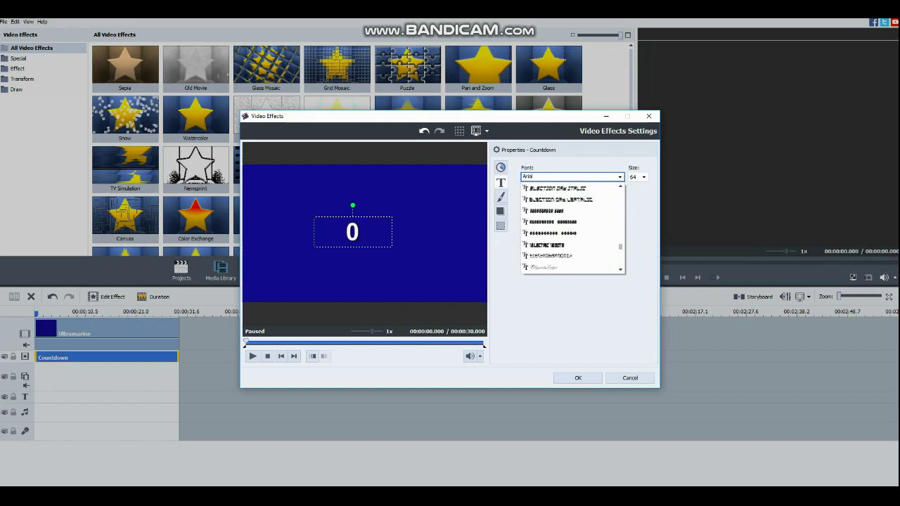
pyautogui.press('f')
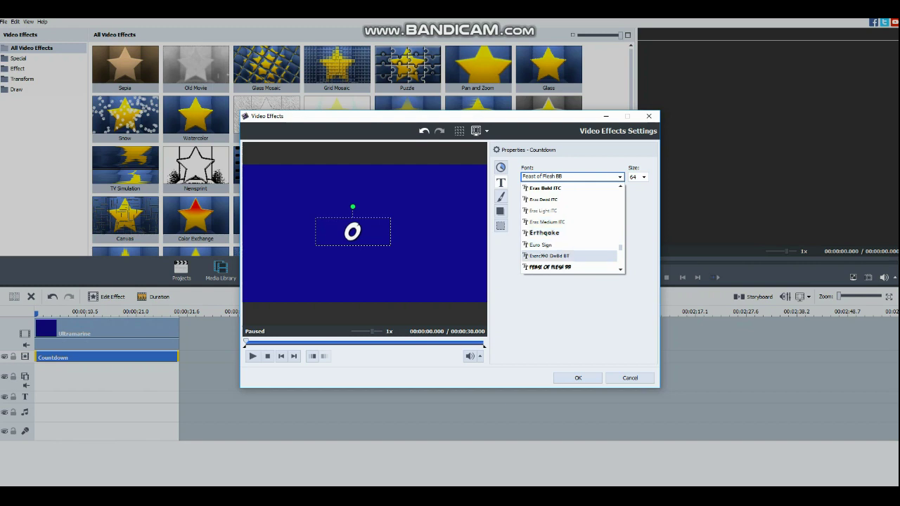
pyautogui.scroll(-2, 569, 232)
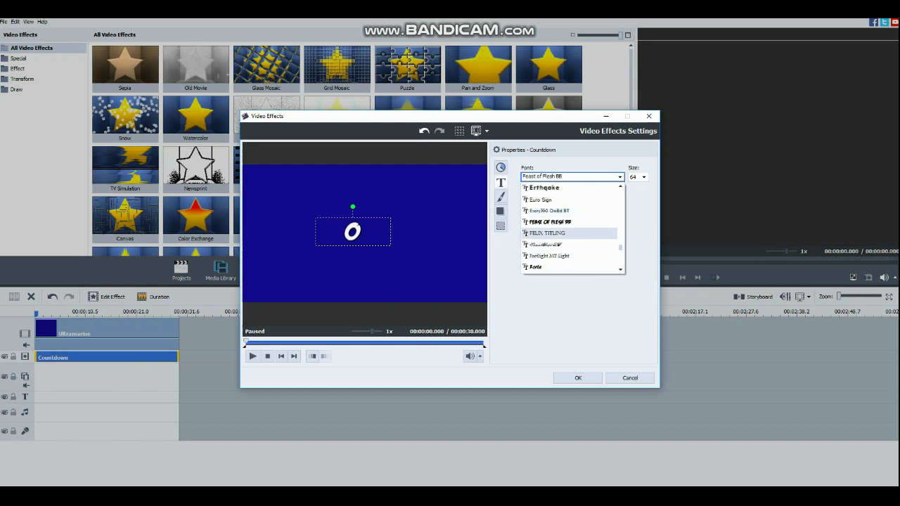
pyautogui.scroll(-1, 569, 233)
pyautogui.scroll(-1, 569, 232)
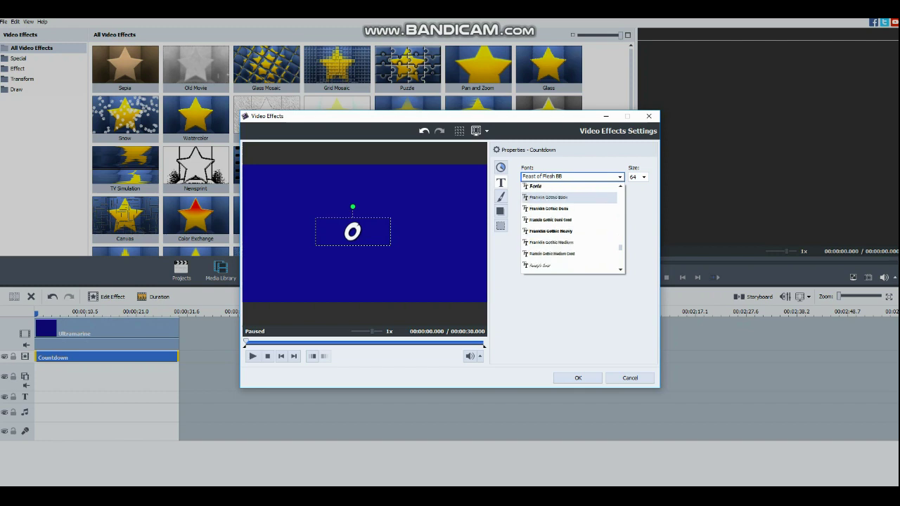
pyautogui.scroll(-1, 569, 233)
pyautogui.scroll(-1, 569, 233)
pyautogui.scroll(-1, 569, 232)
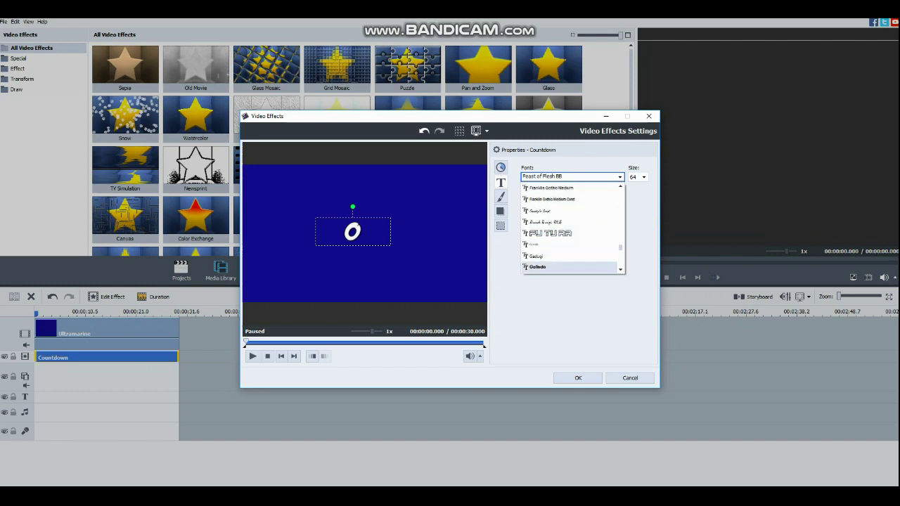
pyautogui.scroll(2, 570, 232)
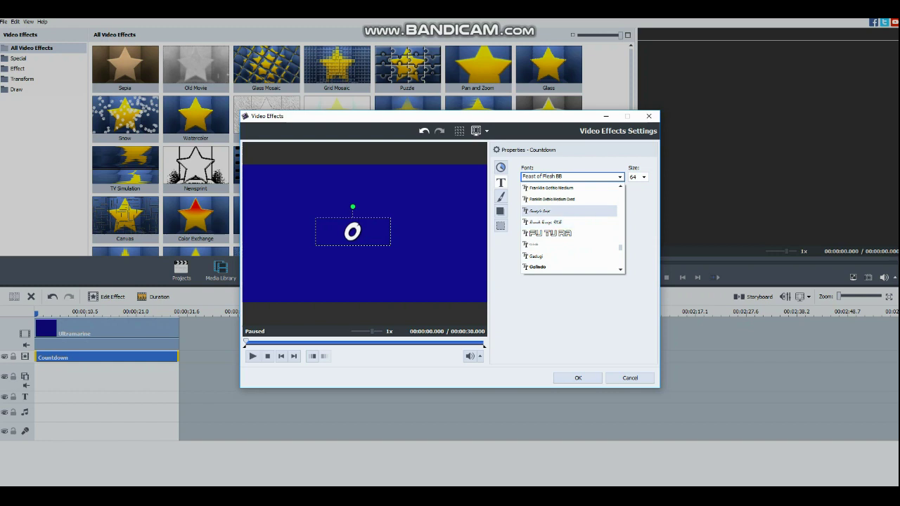
pyautogui.scroll(2, 569, 233)
pyautogui.scroll(2, 570, 233)
pyautogui.scroll(2, 569, 233)
pyautogui.scroll(2, 569, 233)
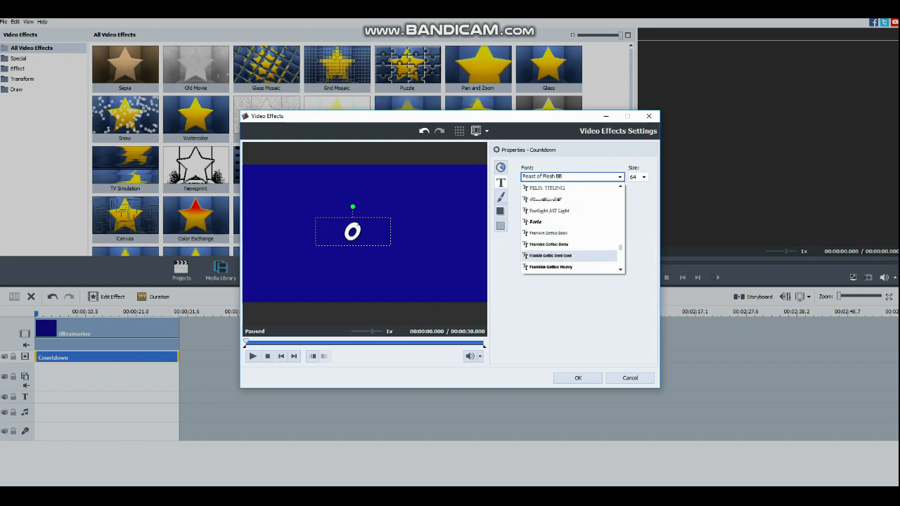
pyautogui.scroll(3, 570, 233)
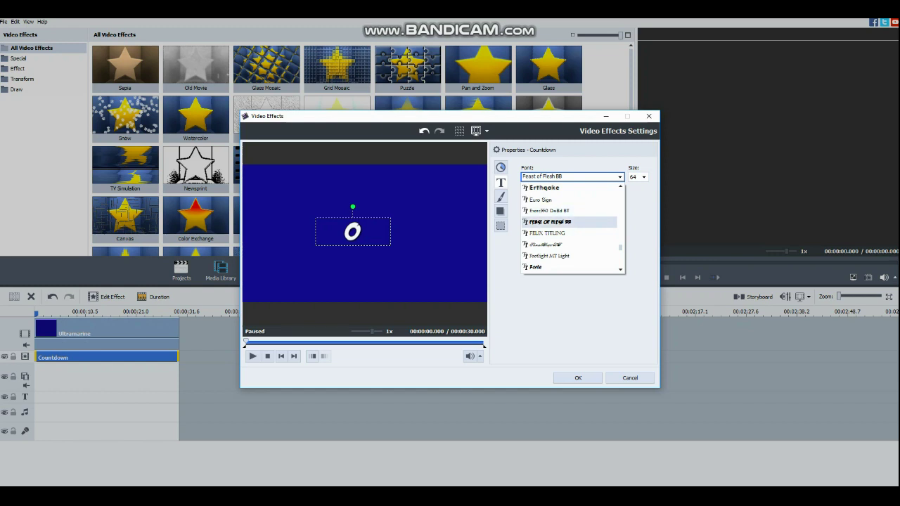
pyautogui.click(562, 210)
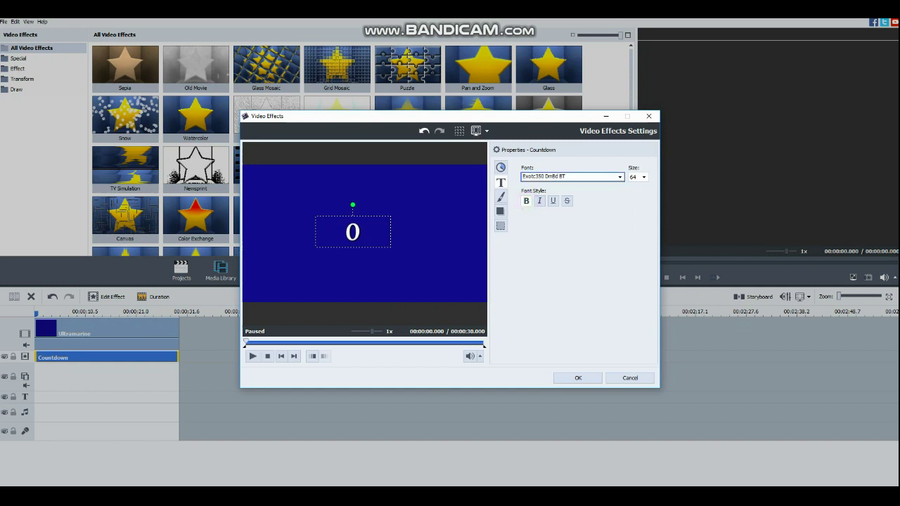
# Step: Set the countdown number size to 120
pyautogui.press('Tab')
pyautogui.click(643, 176)
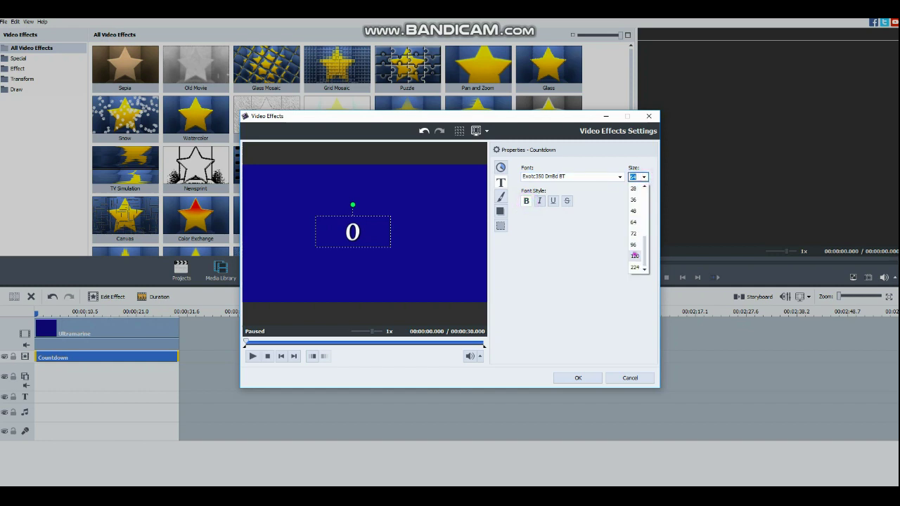
pyautogui.click(635, 255)
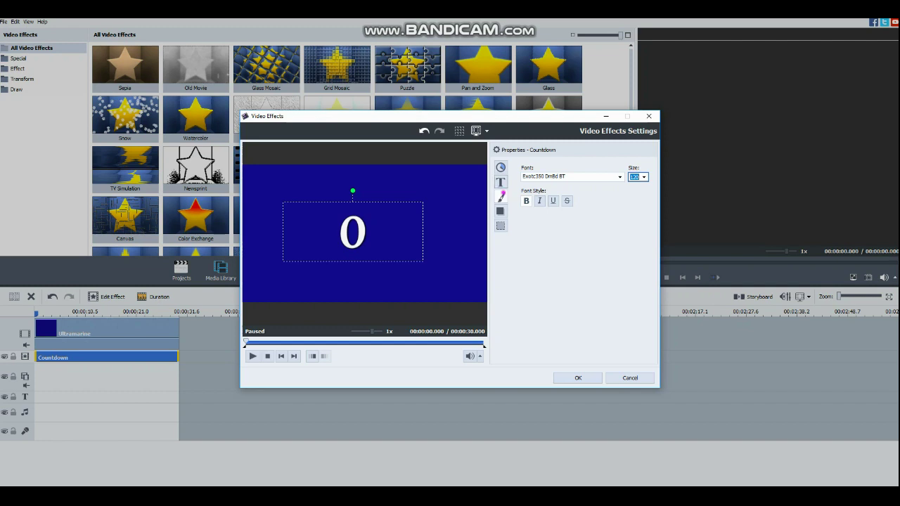
# Step: Make the numbers orange with shadow and edge disabled, preview, and apply the settings
pyautogui.click(501, 197)
pyautogui.click(540, 201)
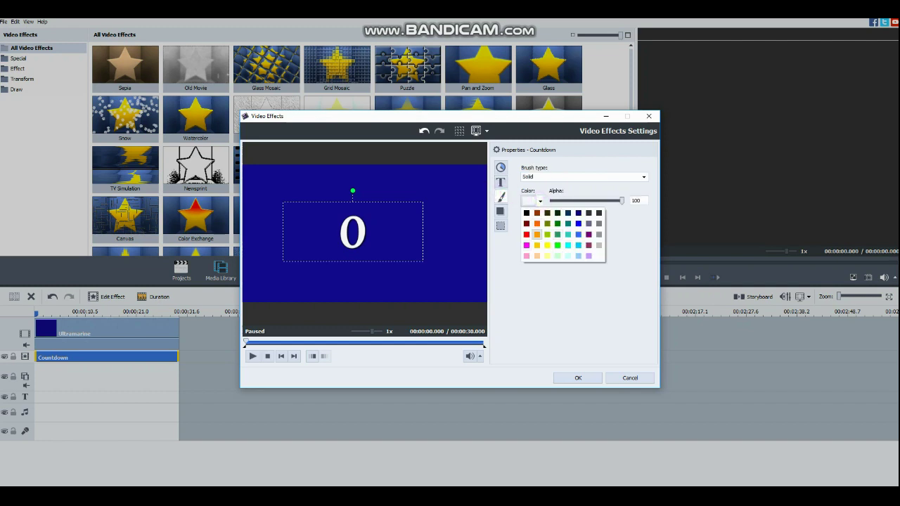
pyautogui.click(536, 223)
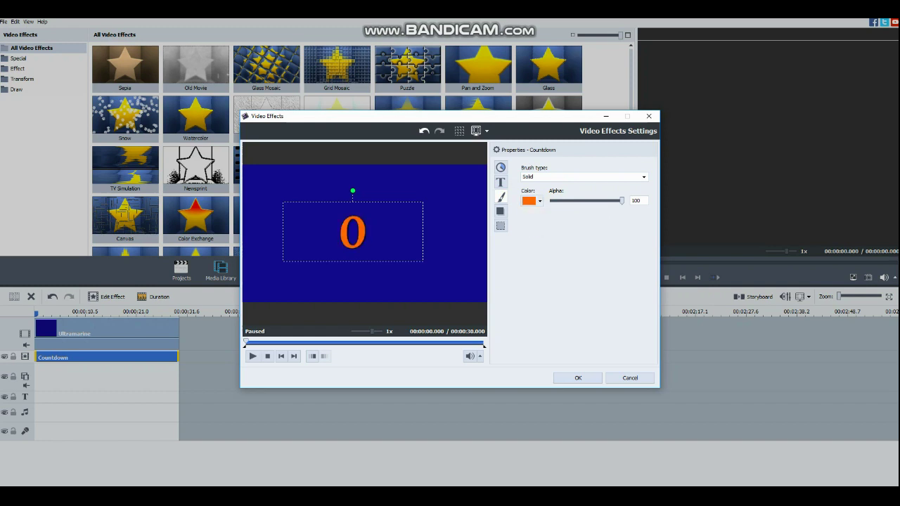
pyautogui.click(501, 211)
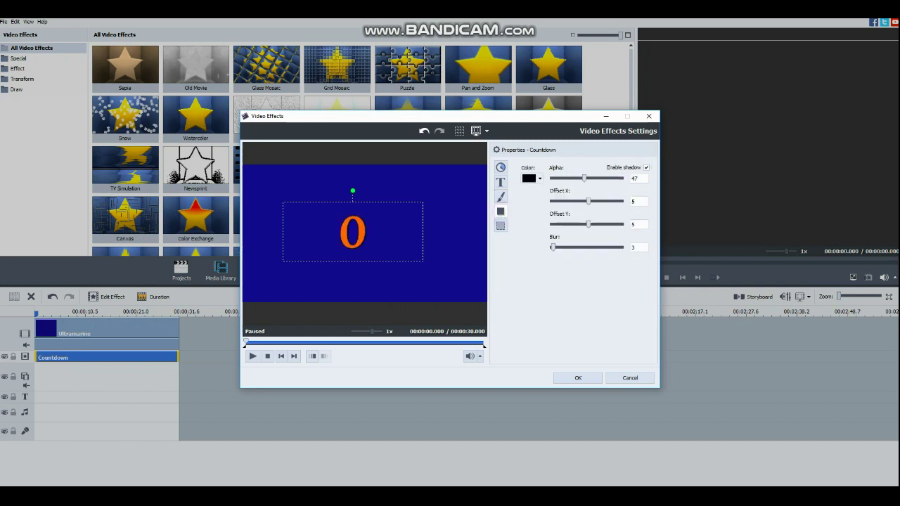
pyautogui.click(646, 168)
pyautogui.click(500, 225)
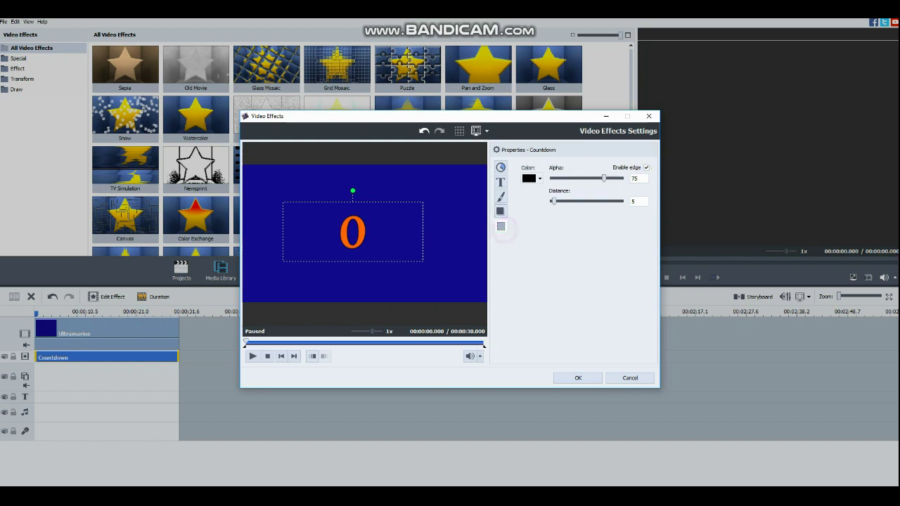
pyautogui.click(646, 167)
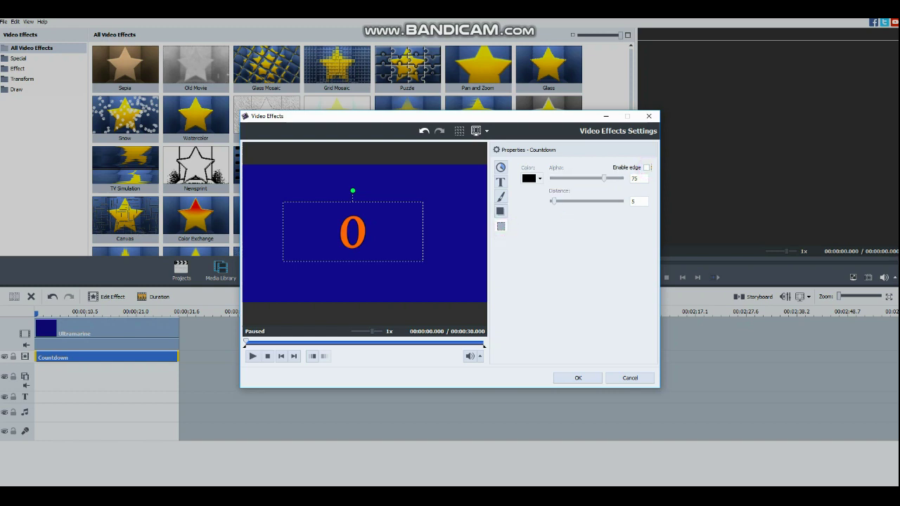
pyautogui.click(252, 356)
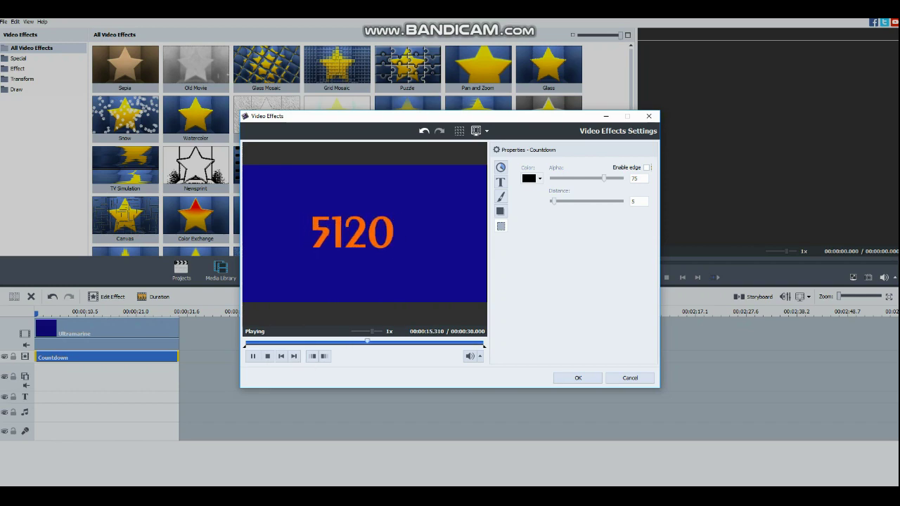
pyautogui.click(576, 377)
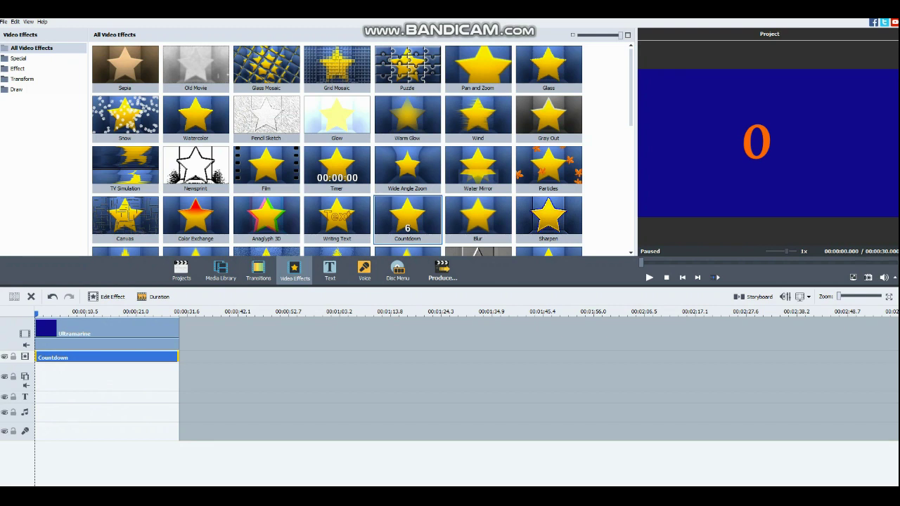
# Step: Play, pause and rewind the project preview
pyautogui.click(649, 277)
pyautogui.click(649, 277)
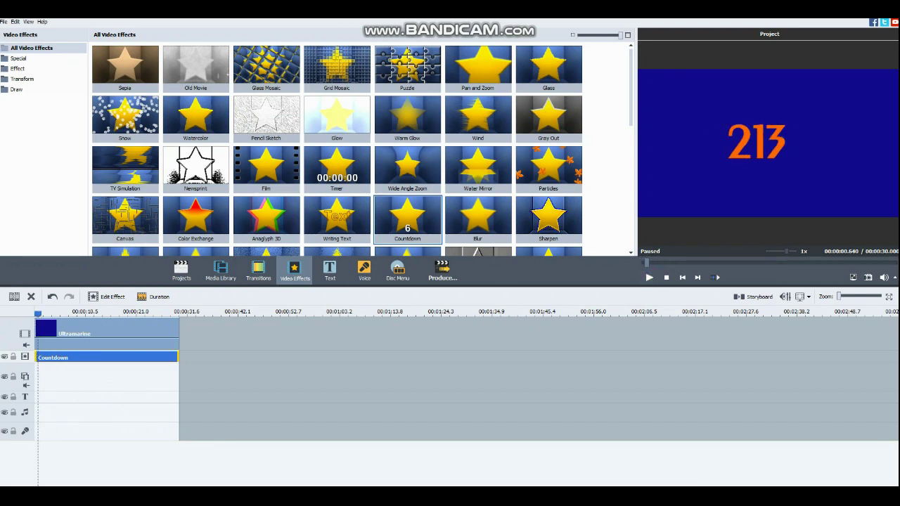
pyautogui.click(644, 265)
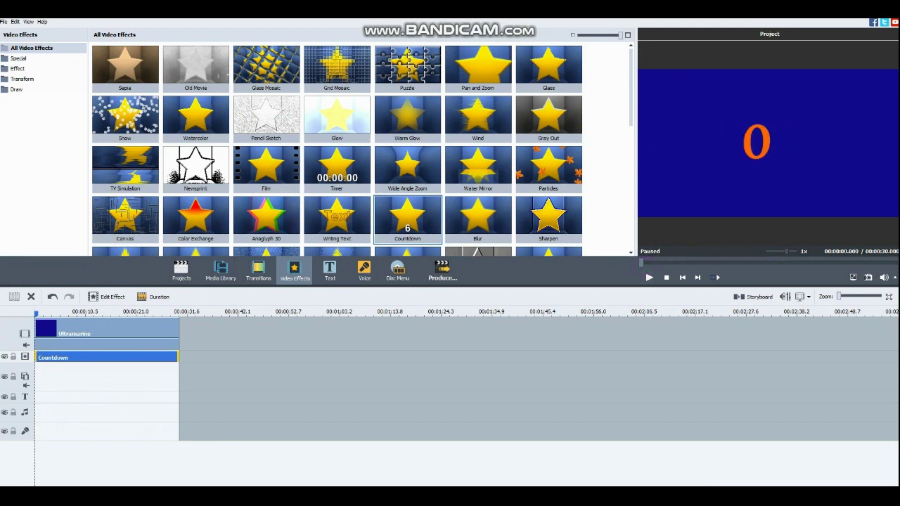
# Step: Add a Lime background after the Ultramarine clip with a 30-second duration
pyautogui.click(220, 271)
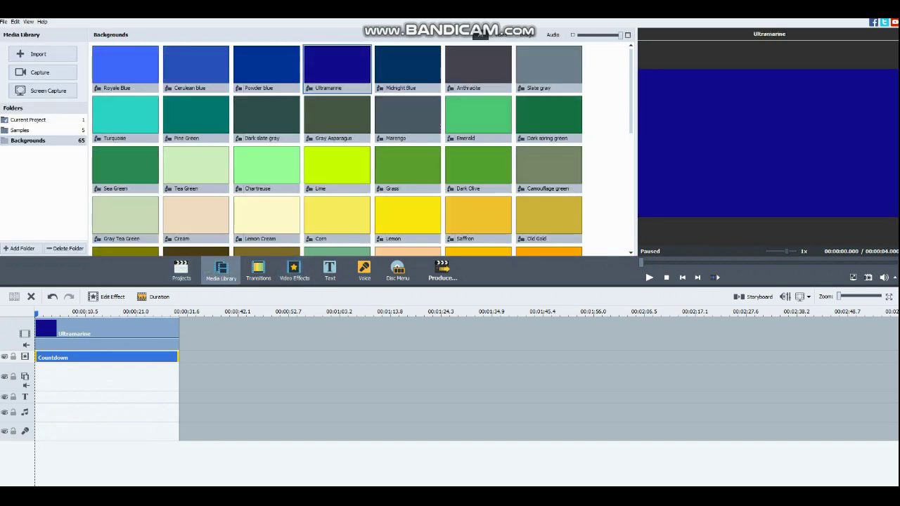
pyautogui.moveTo(325, 164); pyautogui.dragTo(347, 194)
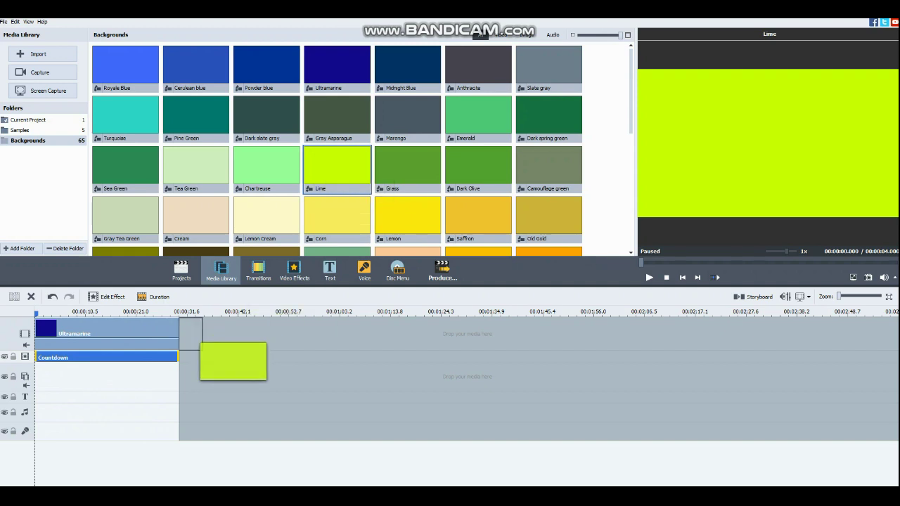
pyautogui.moveTo(346, 194); pyautogui.dragTo(222, 362)
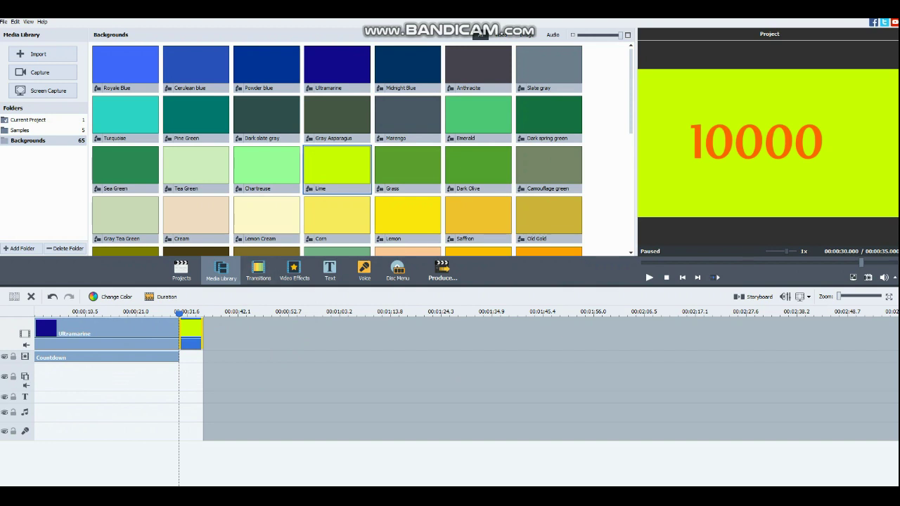
pyautogui.click(161, 296)
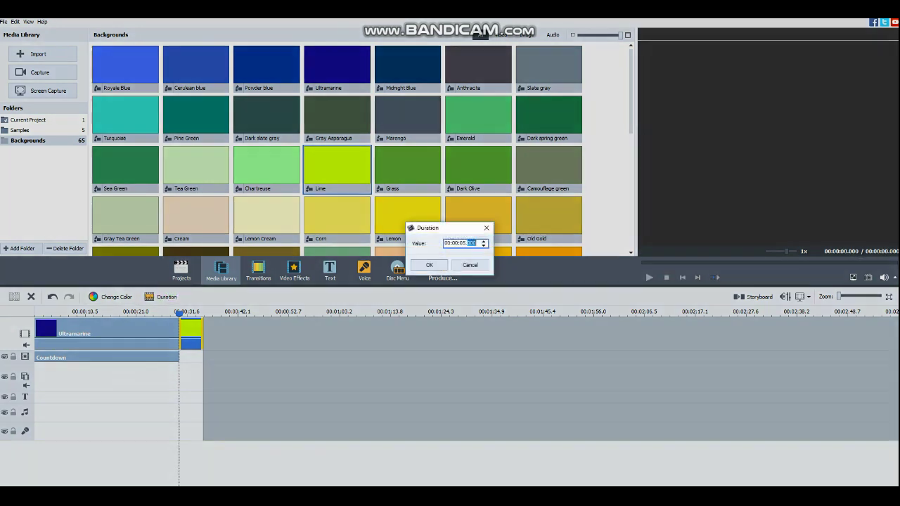
pyautogui.click(455, 242)
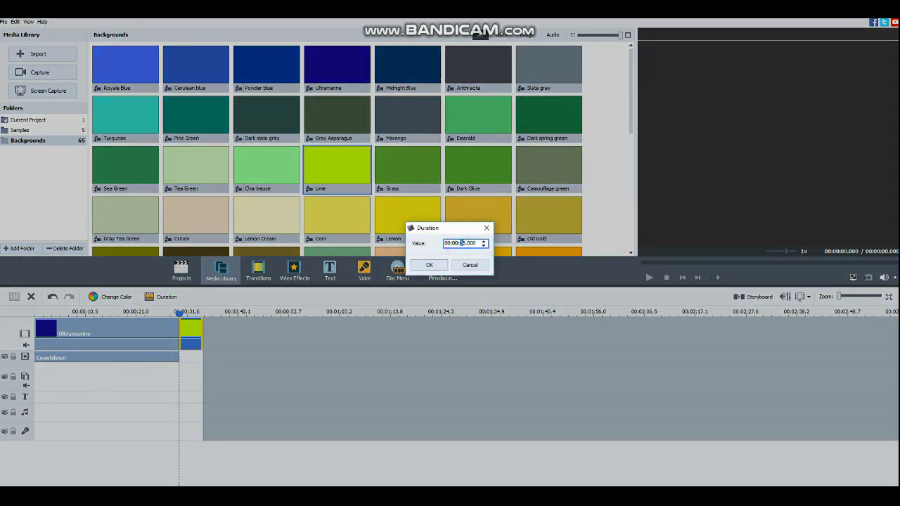
pyautogui.press('Return')
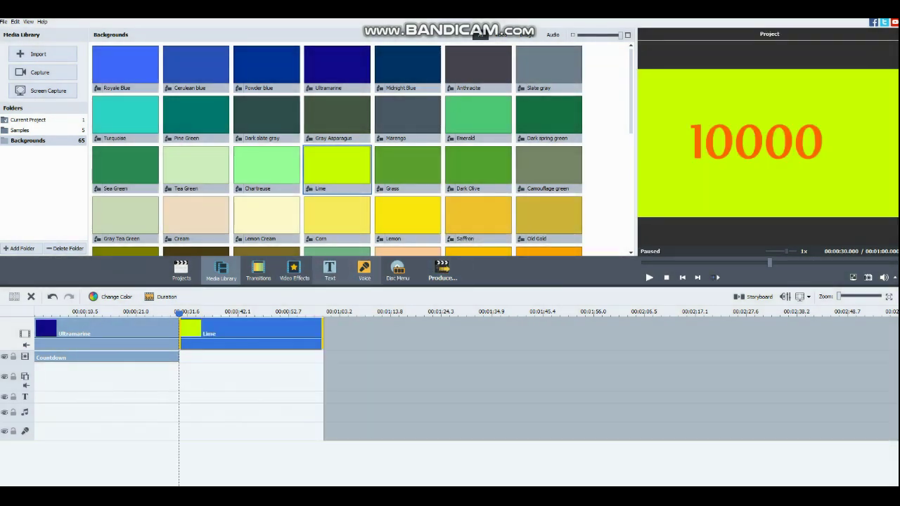
pyautogui.click(294, 270)
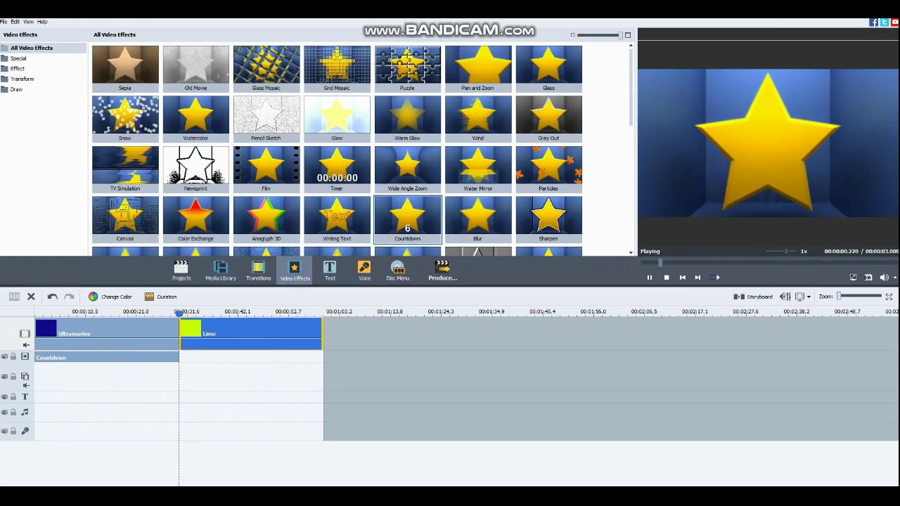
# Step: Place a Countdown effect under the Lime clip, set it to 30 seconds, and open its settings
pyautogui.moveTo(407, 218)
pyautogui.mouseDown()
pyautogui.moveTo(390, 302)
pyautogui.moveTo(225, 386)
pyautogui.mouseUp()
pyautogui.click(158, 296)
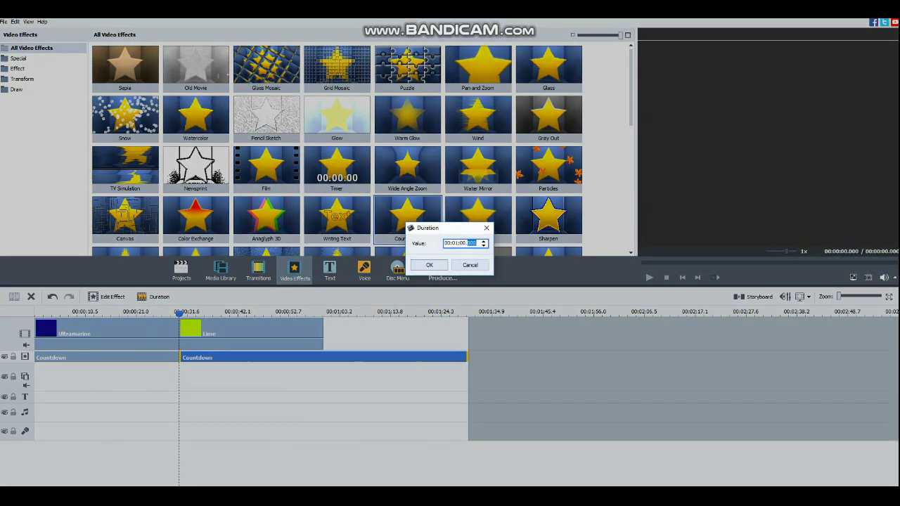
pyautogui.click(456, 242)
pyautogui.press('Return')
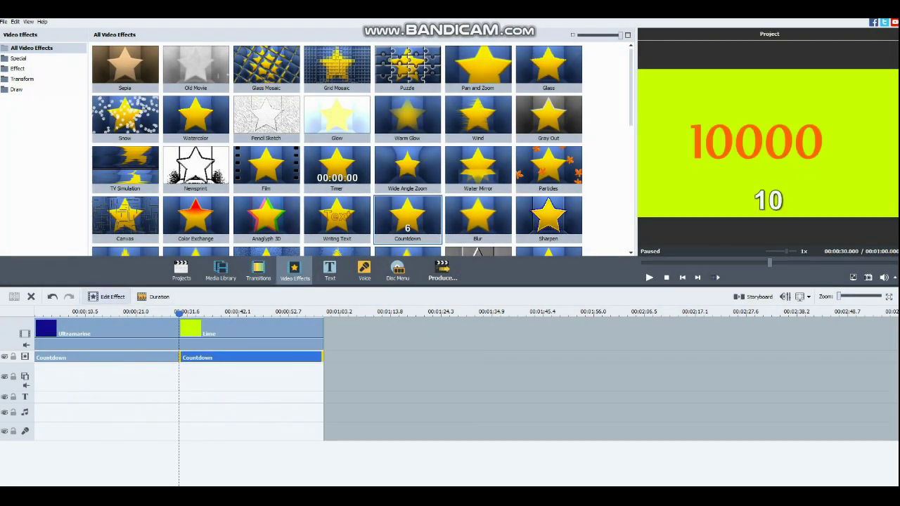
pyautogui.click(115, 296)
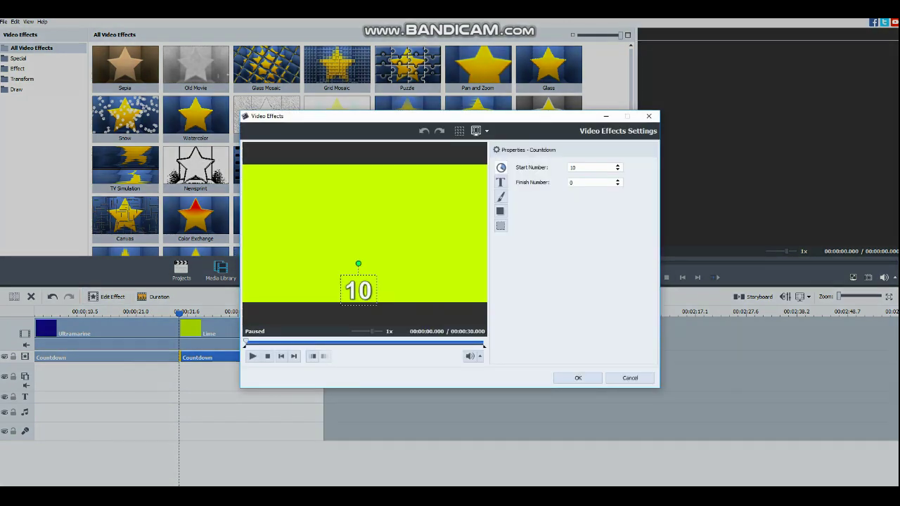
# Step: Raise the counter in the frame and set Start Number 10001 and Finish Number 20000
pyautogui.moveTo(358, 290); pyautogui.dragTo(356, 233)
pyautogui.doubleClick(572, 167)
pyautogui.write('1000')
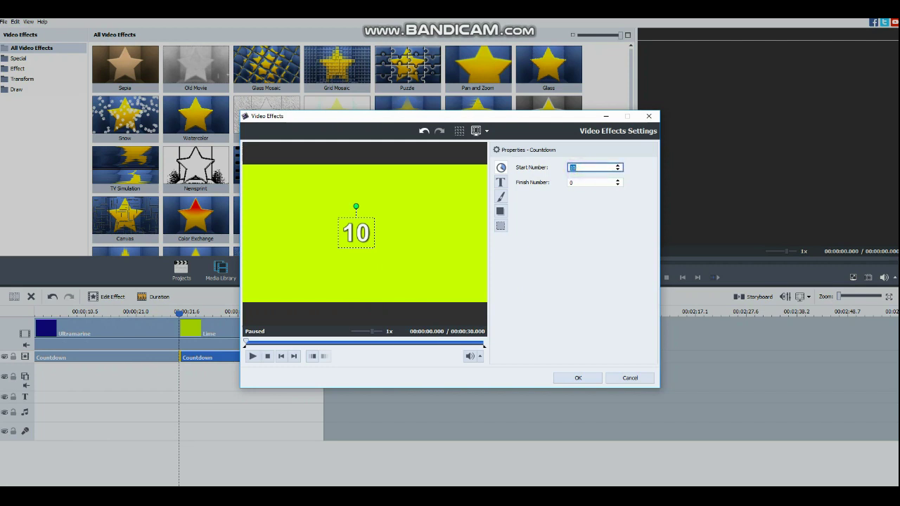
pyautogui.write('1')
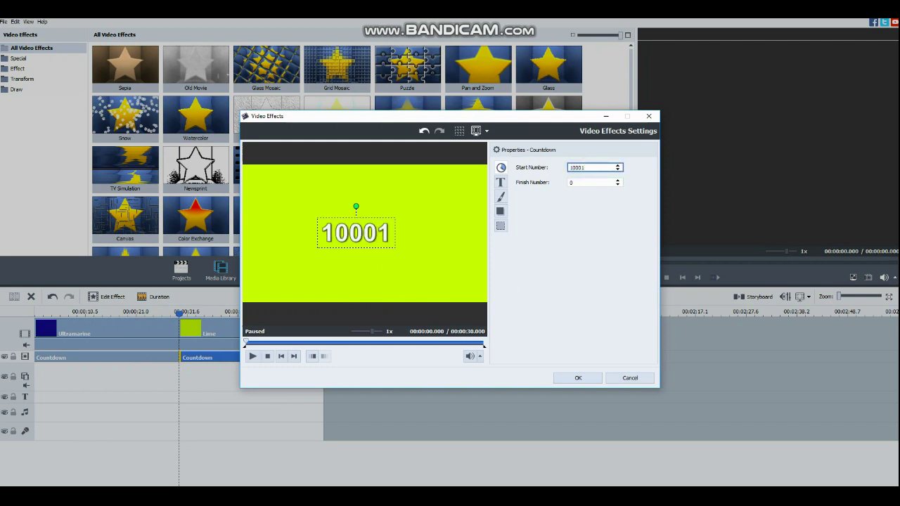
pyautogui.doubleClick(590, 183)
pyautogui.write('20000')
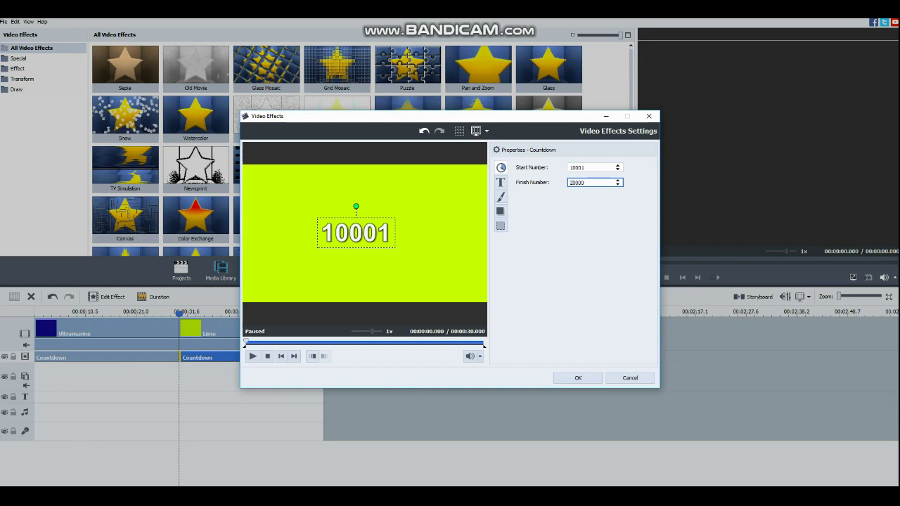
# Step: Give the countdown numbers size 120 in the Ultra font
pyautogui.click(500, 182)
pyautogui.click(643, 176)
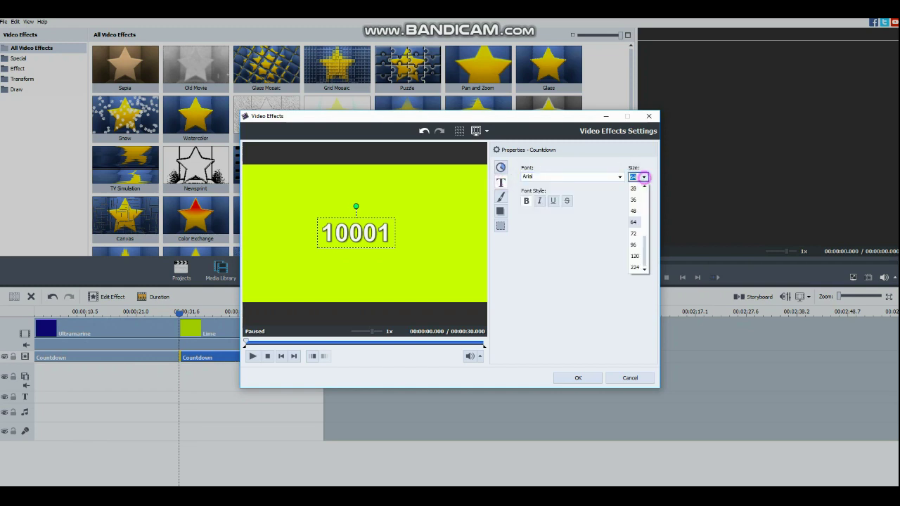
pyautogui.click(633, 256)
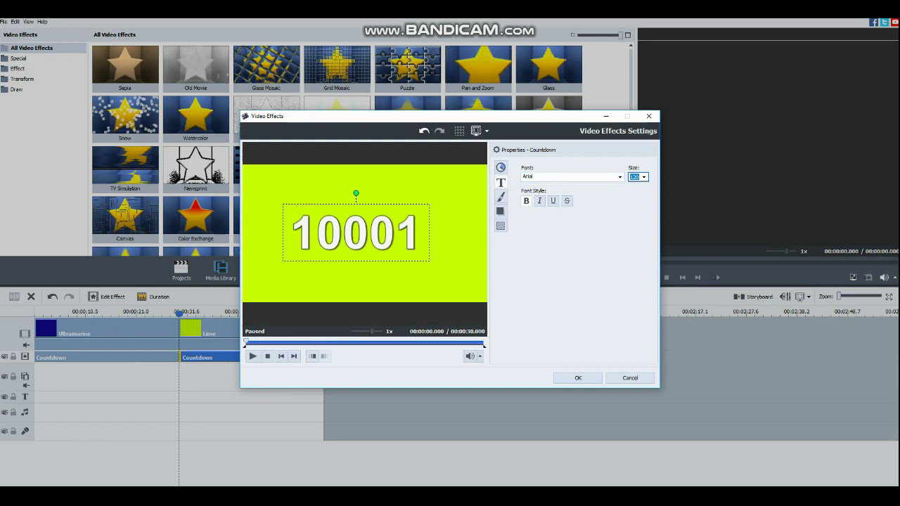
pyautogui.click(570, 176)
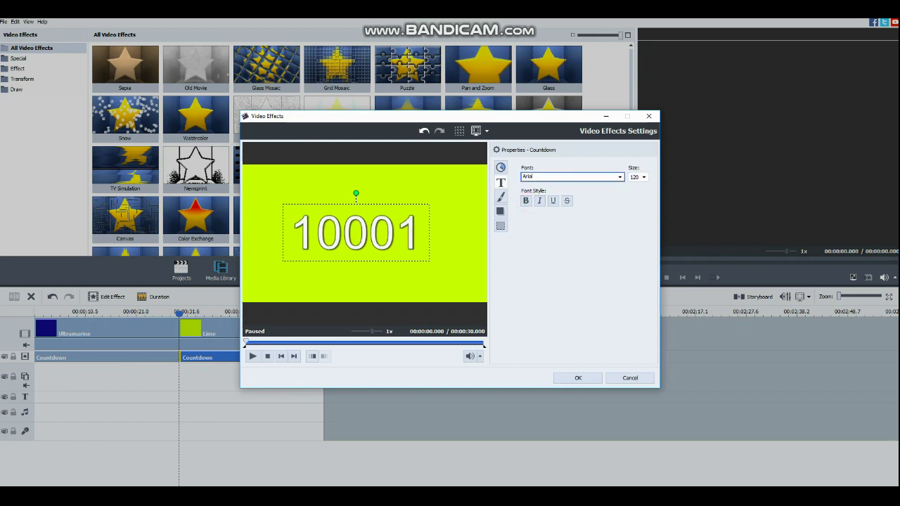
pyautogui.hotkey('alt', 'Down')
pyautogui.scroll(-5, 571, 225)
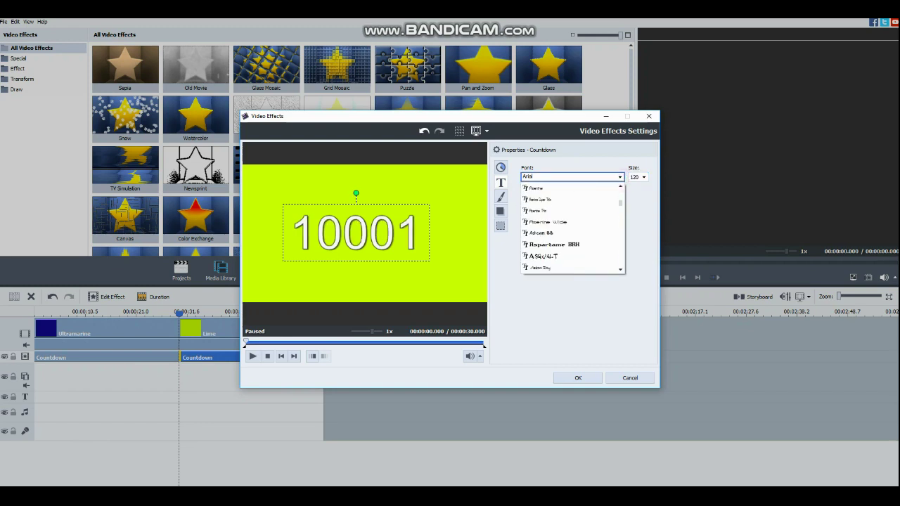
pyautogui.moveTo(620, 202); pyautogui.dragTo(621, 268)
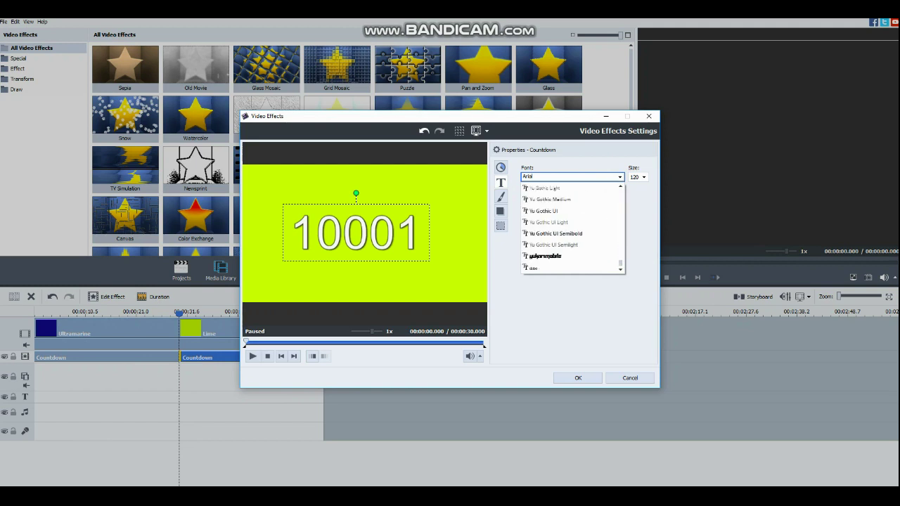
pyautogui.scroll(6, 571, 228)
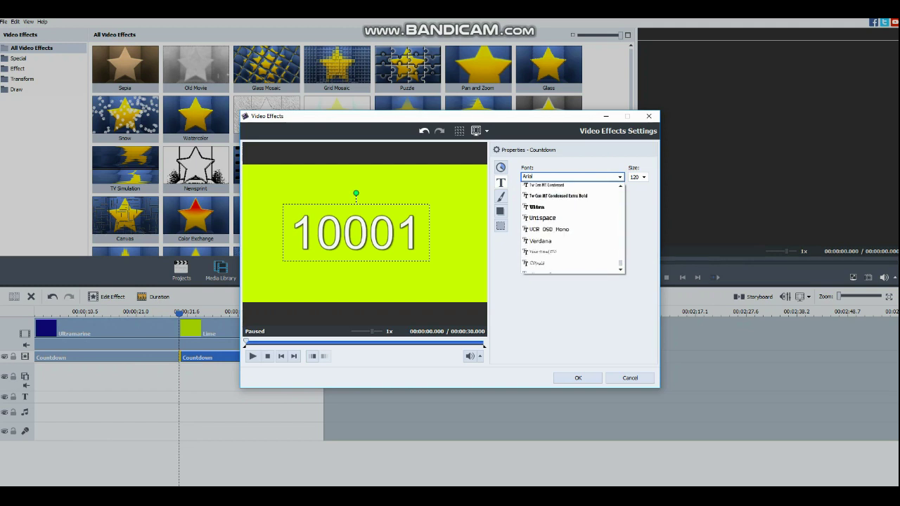
pyautogui.click(584, 211)
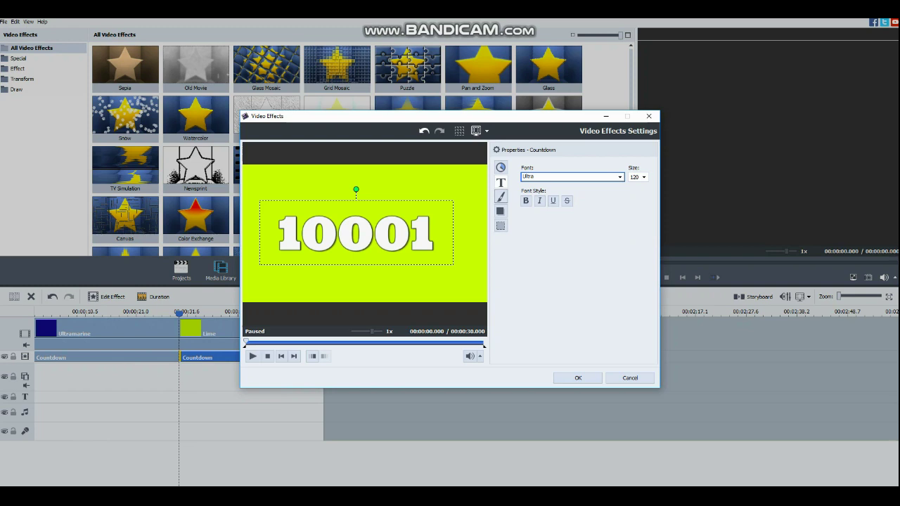
# Step: Make the countdown numbers magenta and remove their edge outline
pyautogui.click(500, 197)
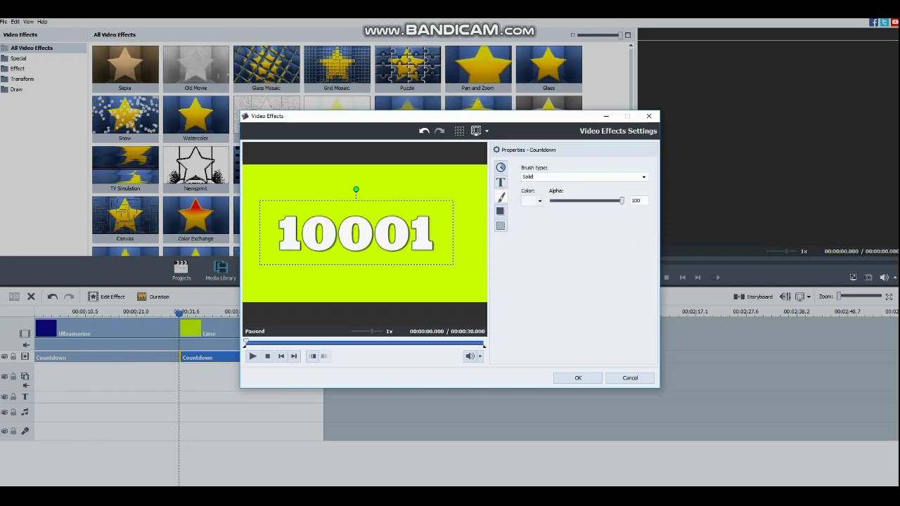
pyautogui.click(535, 201)
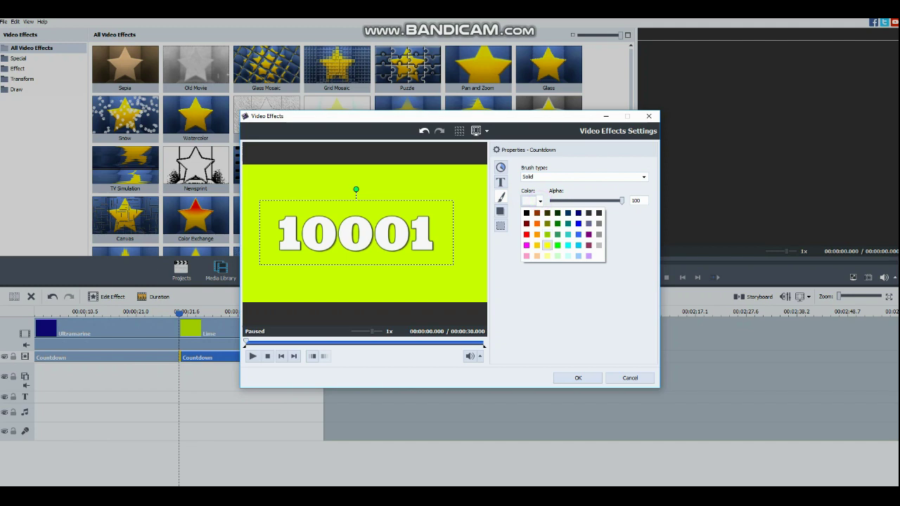
pyautogui.click(523, 245)
pyautogui.click(501, 211)
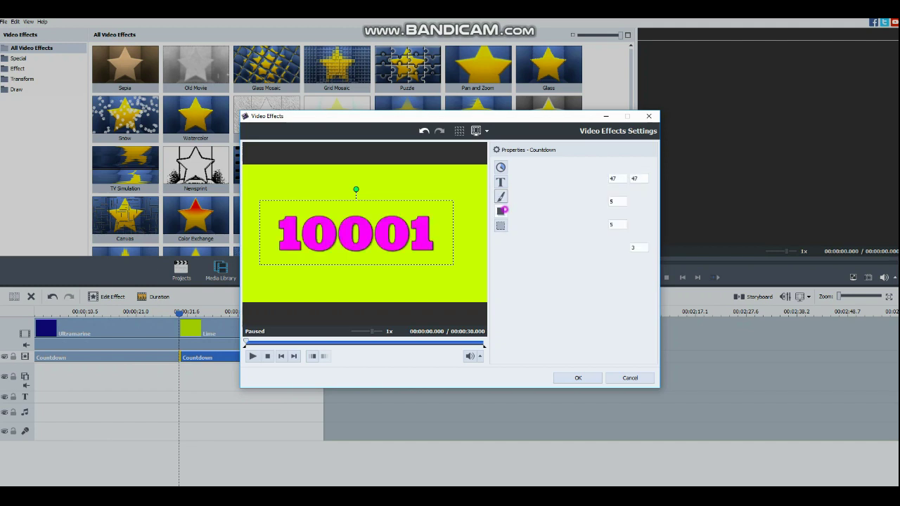
pyautogui.click(646, 167)
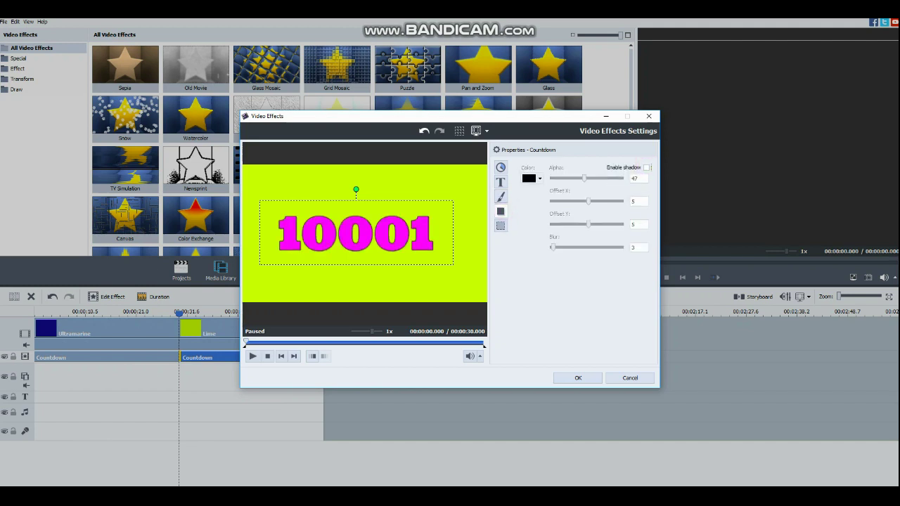
pyautogui.click(501, 225)
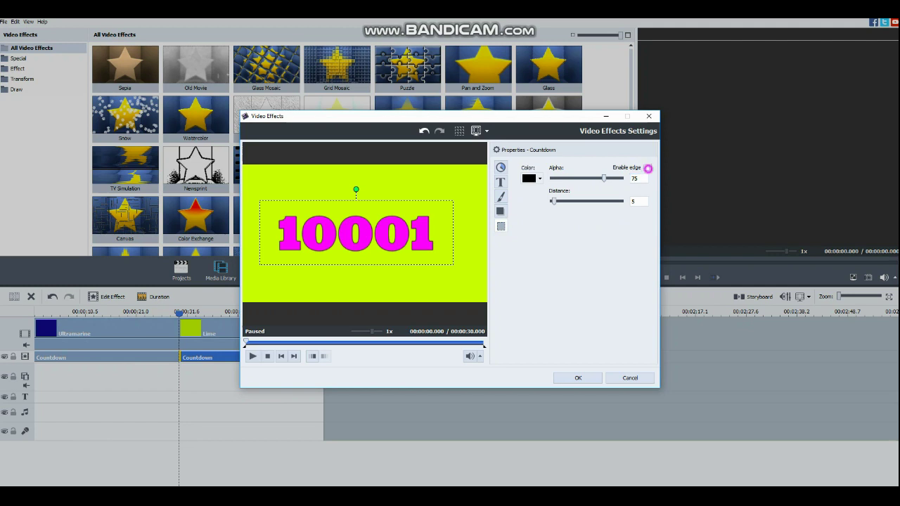
pyautogui.click(647, 169)
# Step: Preview the Lime countdown and apply the effect settings
pyautogui.click(252, 356)
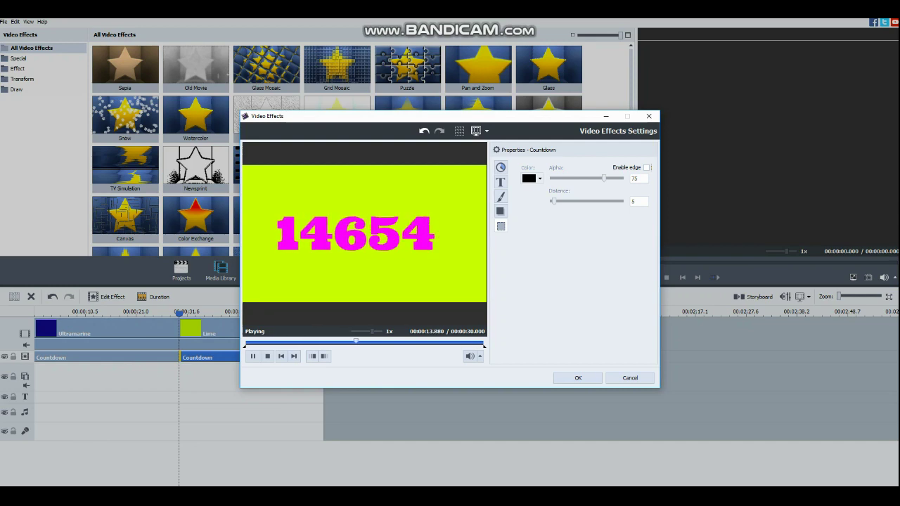
pyautogui.click(267, 356)
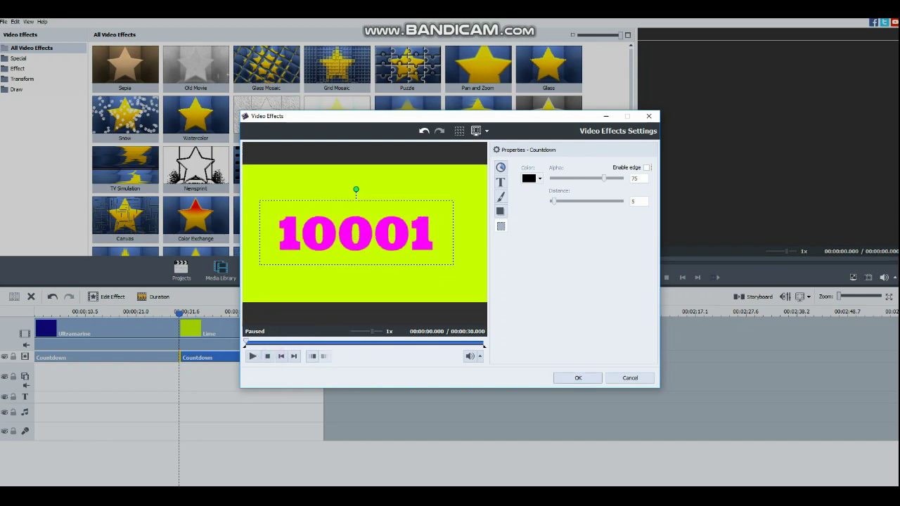
pyautogui.click(573, 378)
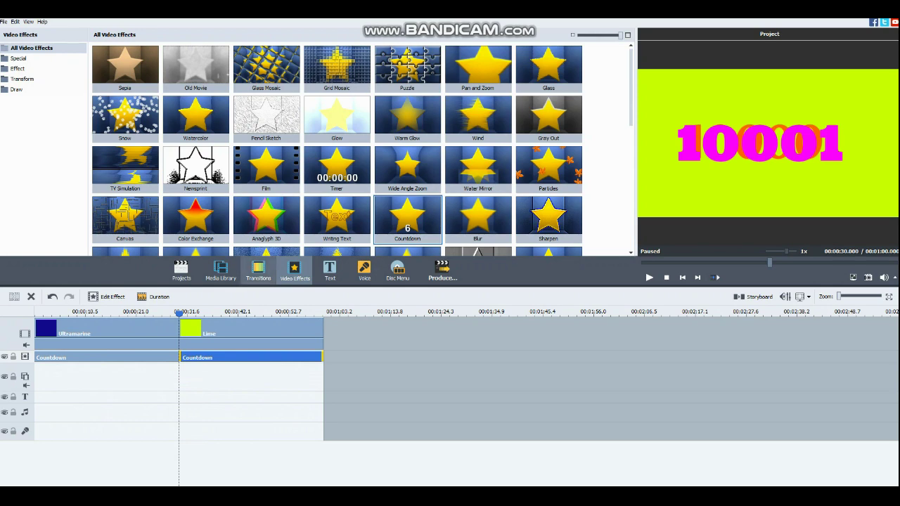
# Step: Place the Maroon background after the Lime clip with a 00:00:30.000 duration
pyautogui.click(221, 270)
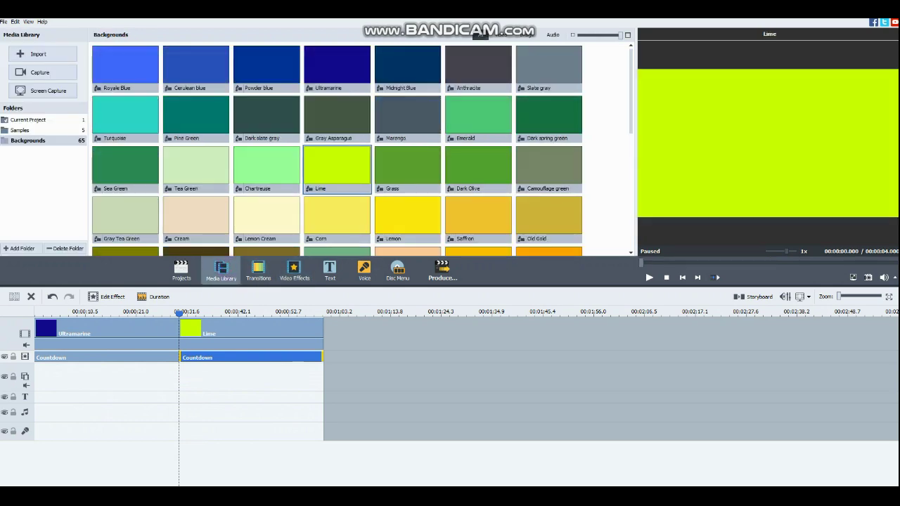
pyautogui.scroll(-5, 362, 148)
pyautogui.scroll(3, 362, 148)
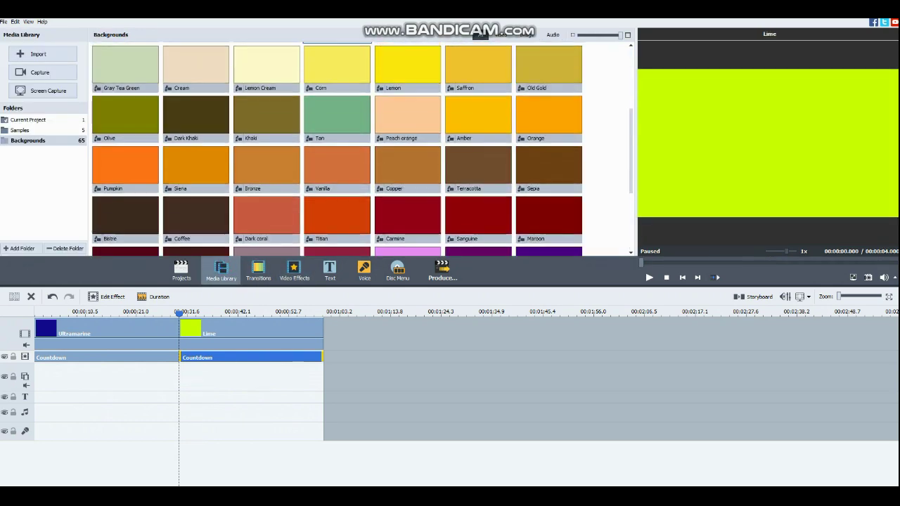
pyautogui.moveTo(549, 217)
pyautogui.mouseDown()
pyautogui.moveTo(371, 371)
pyautogui.moveTo(336, 348)
pyautogui.mouseUp()
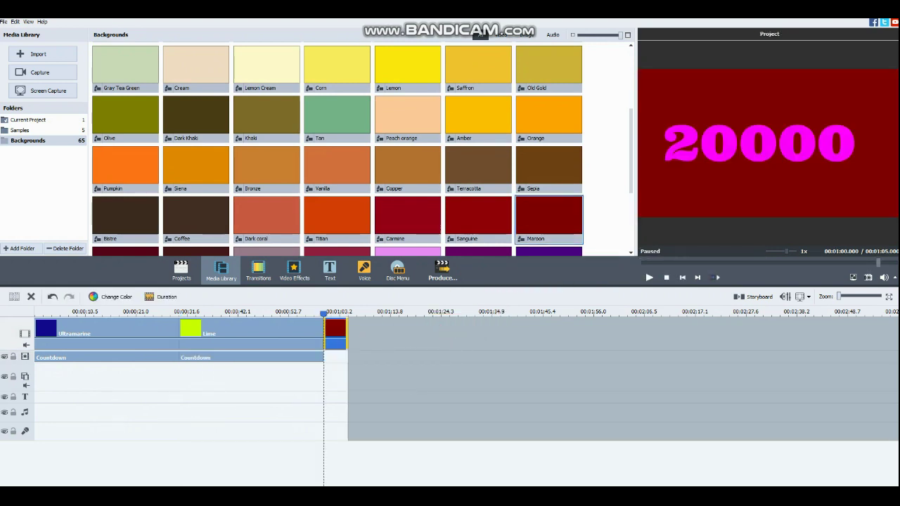
pyautogui.click(160, 296)
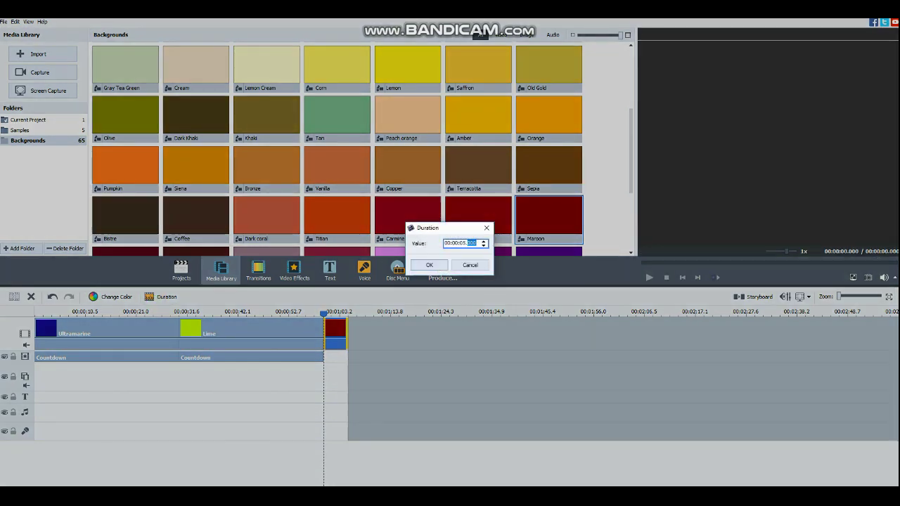
pyautogui.click(455, 243)
pyautogui.press('Return')
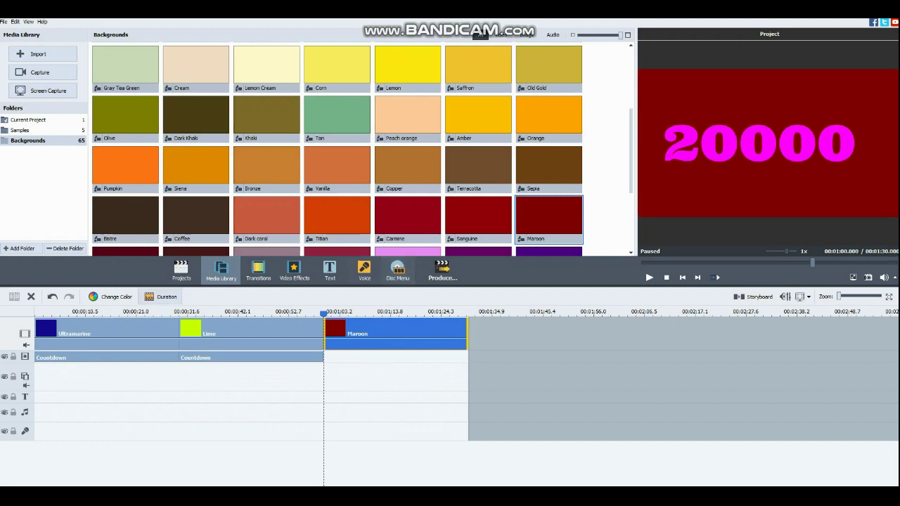
# Step: Add a Countdown effect under the Maroon clip with a 30-second duration
pyautogui.click(294, 271)
pyautogui.click(407, 218)
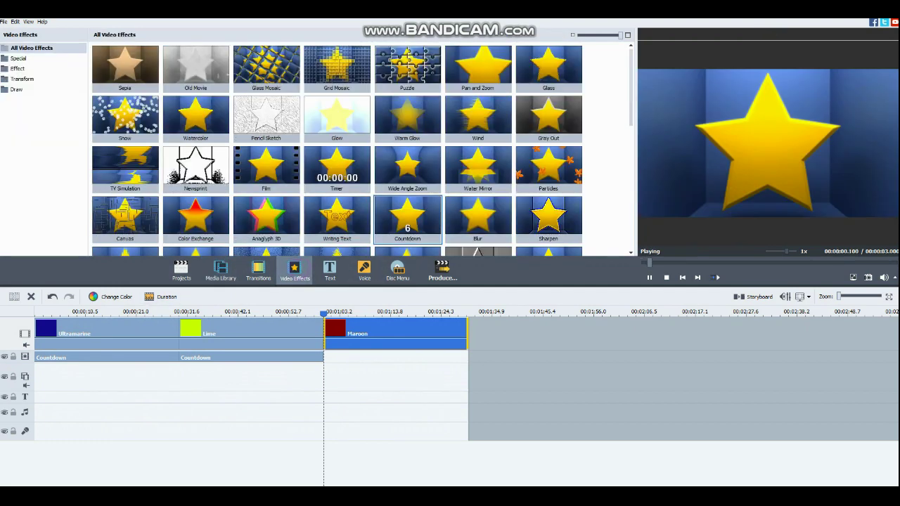
pyautogui.moveTo(407, 218); pyautogui.dragTo(369, 373)
pyautogui.click(153, 297)
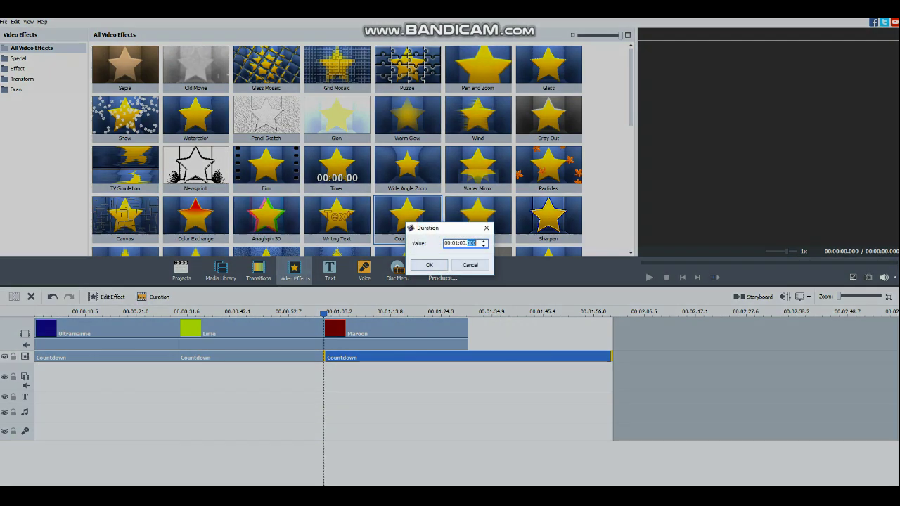
pyautogui.click(456, 242)
pyautogui.press('Return')
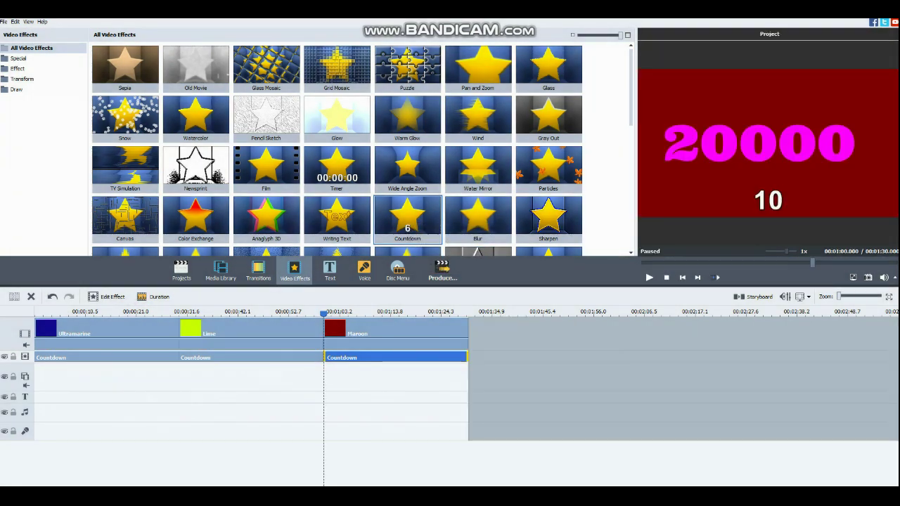
# Step: Raise the countdown number in the frame and set it to count from 20001 to 30000
pyautogui.click(104, 296)
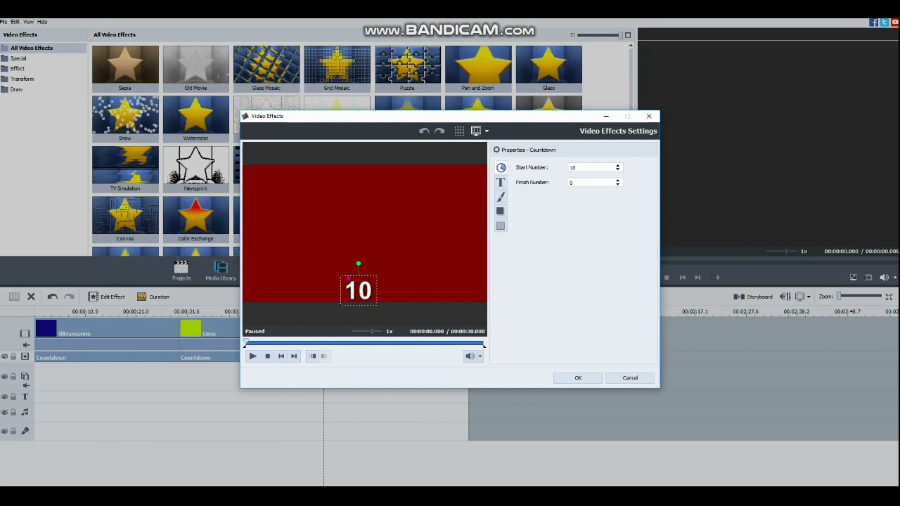
pyautogui.moveTo(349, 279); pyautogui.dragTo(345, 223)
pyautogui.doubleClick(595, 167)
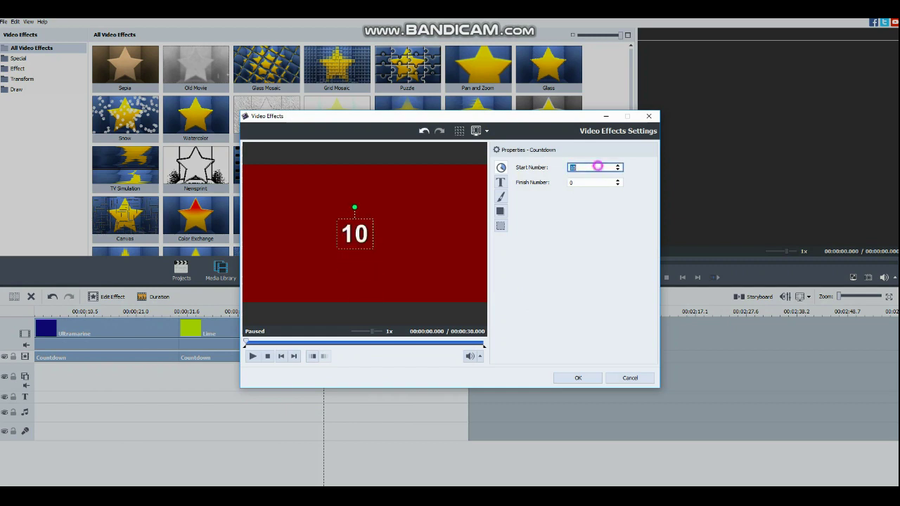
pyautogui.write('20001')
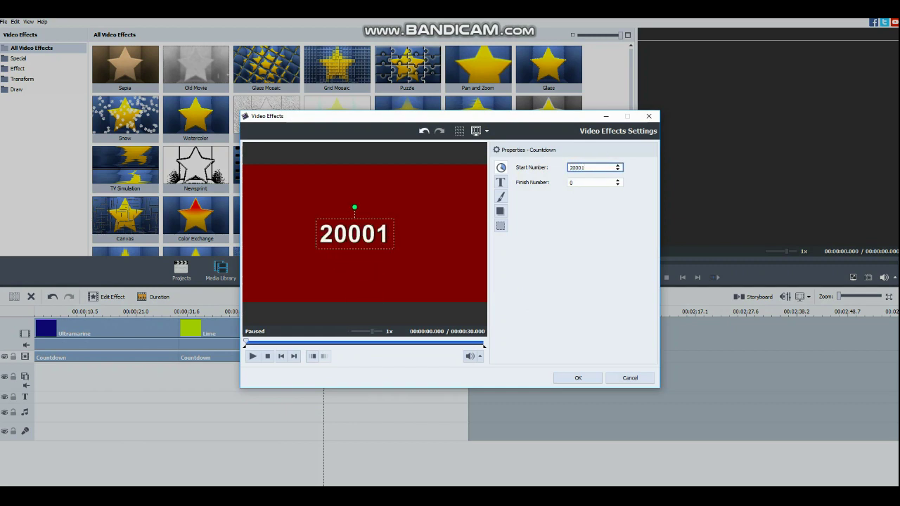
pyautogui.doubleClick(592, 182)
pyautogui.write('0000')
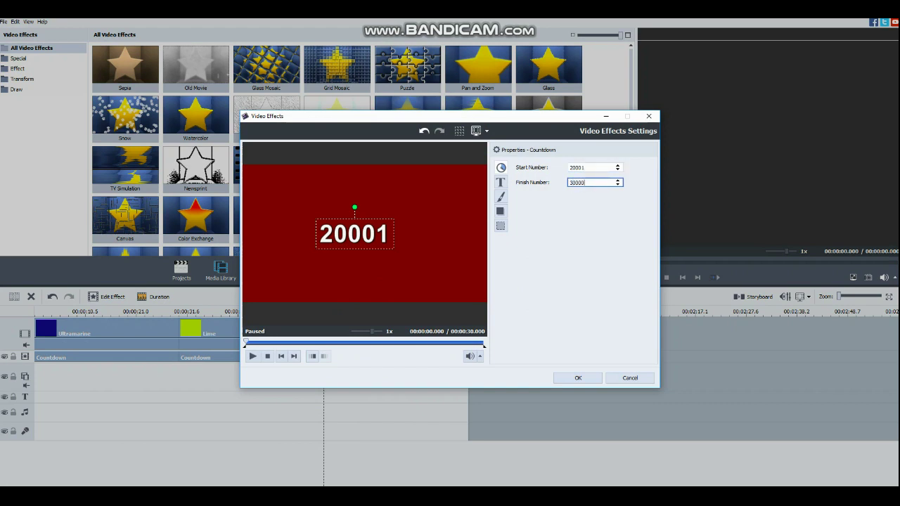
# Step: Set the numbers to the Opal font at a much larger size, without bold
pyautogui.click(501, 182)
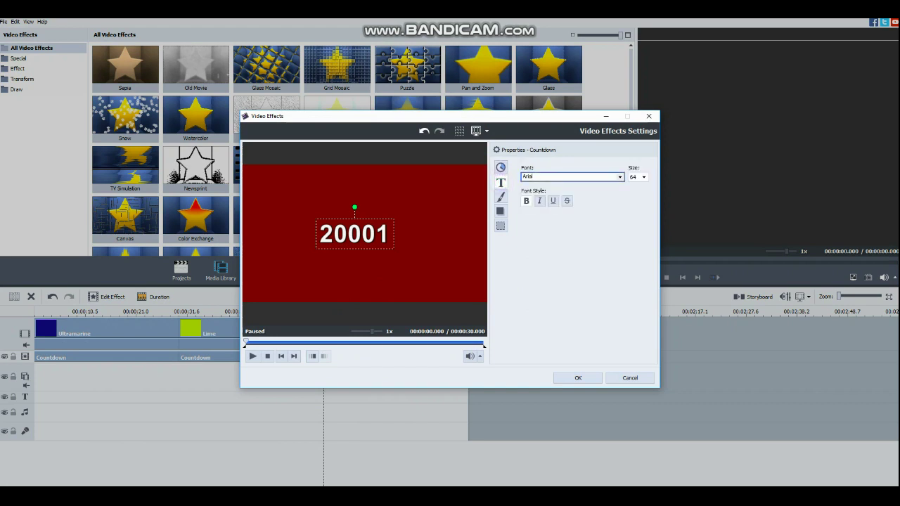
pyautogui.click(620, 177)
pyautogui.scroll(-3, 572, 229)
pyautogui.scroll(-3, 571, 228)
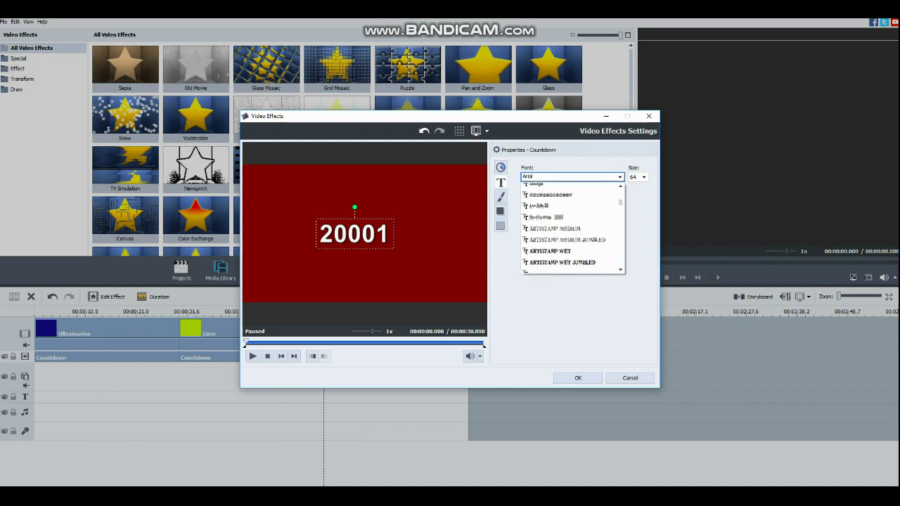
pyautogui.scroll(-3, 571, 228)
pyautogui.scroll(-3, 571, 229)
pyautogui.scroll(-3, 572, 228)
pyautogui.scroll(-3, 572, 228)
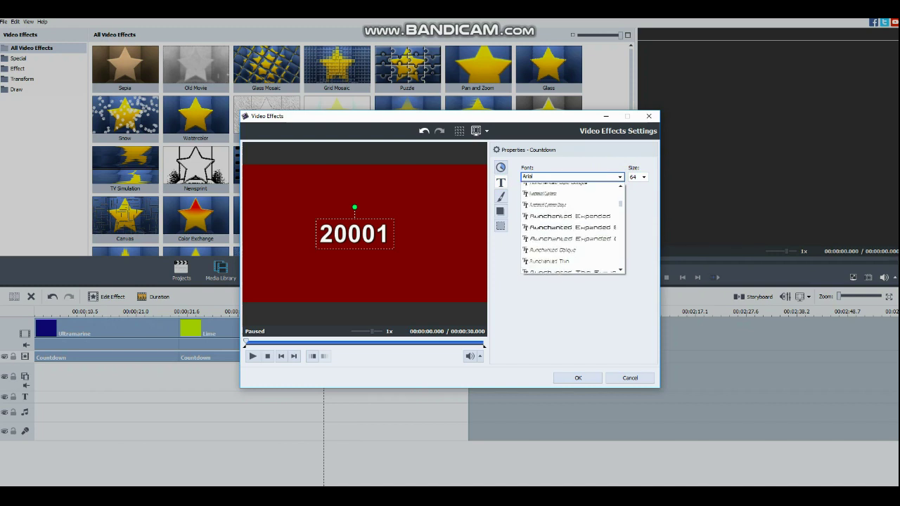
pyautogui.scroll(-3, 572, 228)
pyautogui.moveTo(619, 202); pyautogui.dragTo(619, 251)
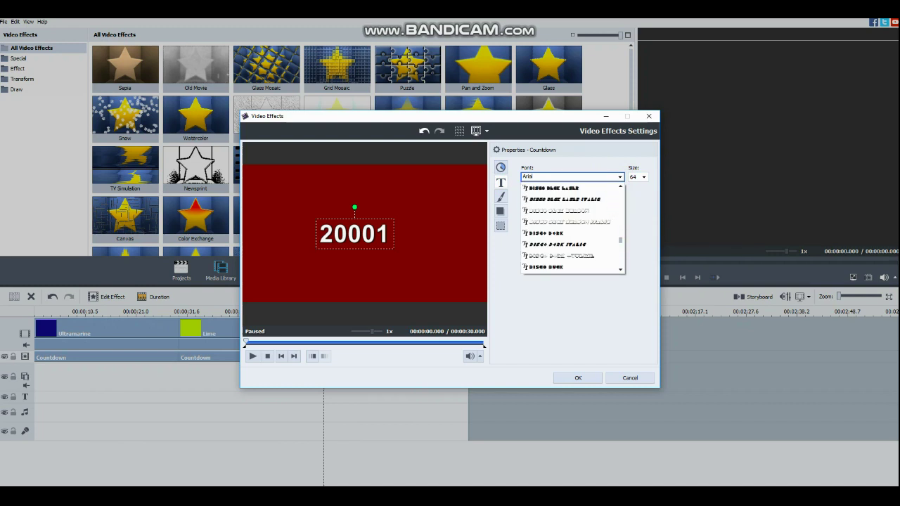
pyautogui.scroll(-5, 569, 210)
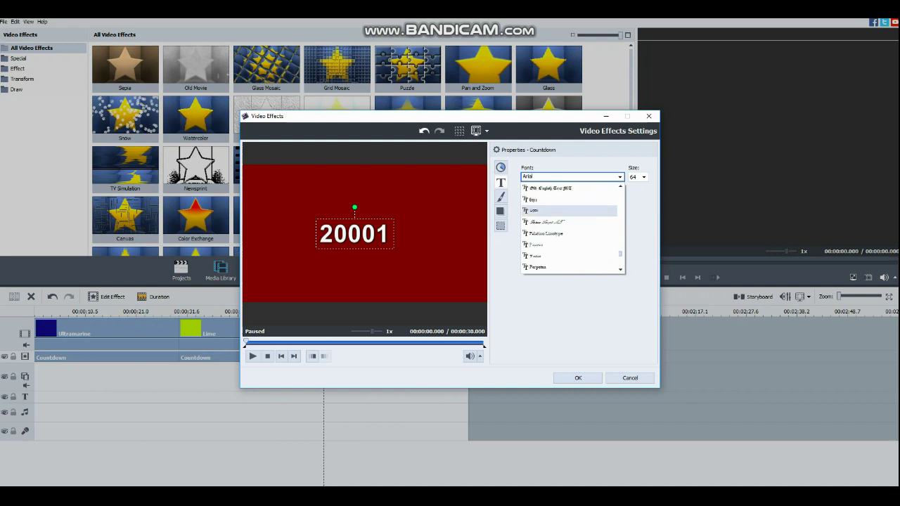
pyautogui.click(568, 210)
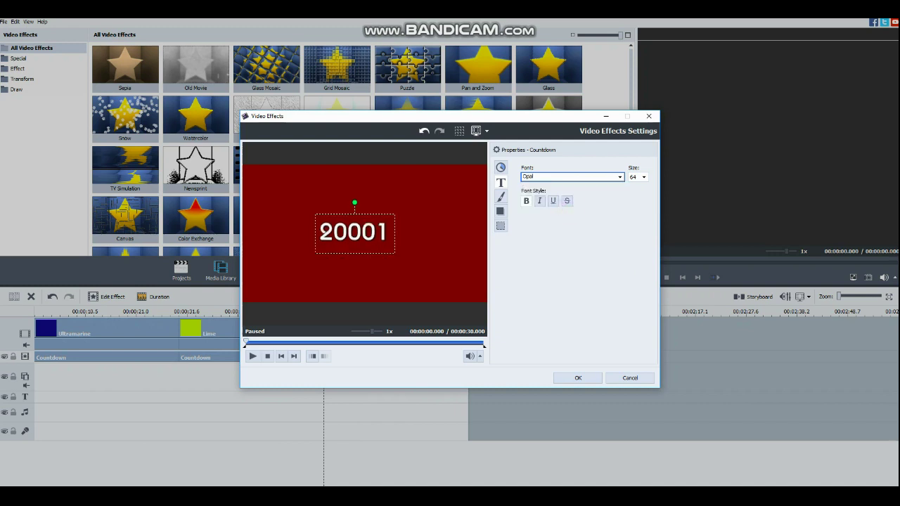
pyautogui.click(643, 177)
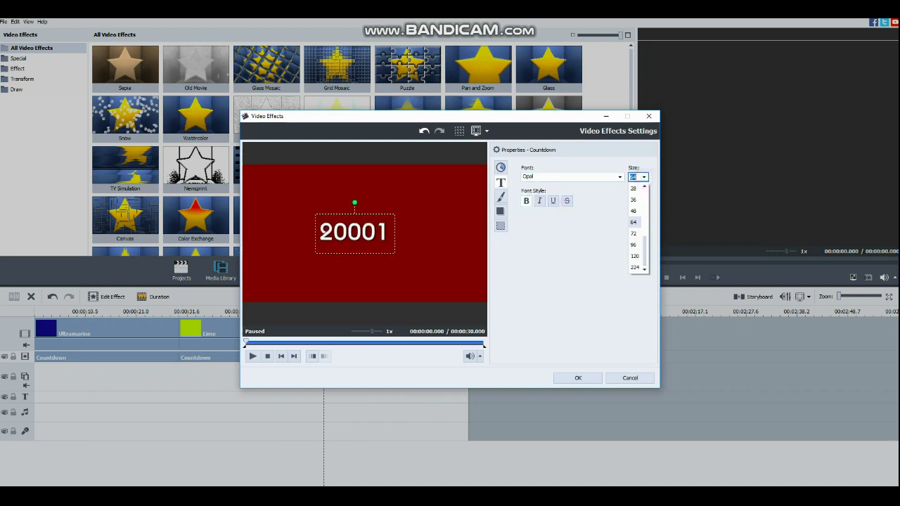
pyautogui.click(632, 255)
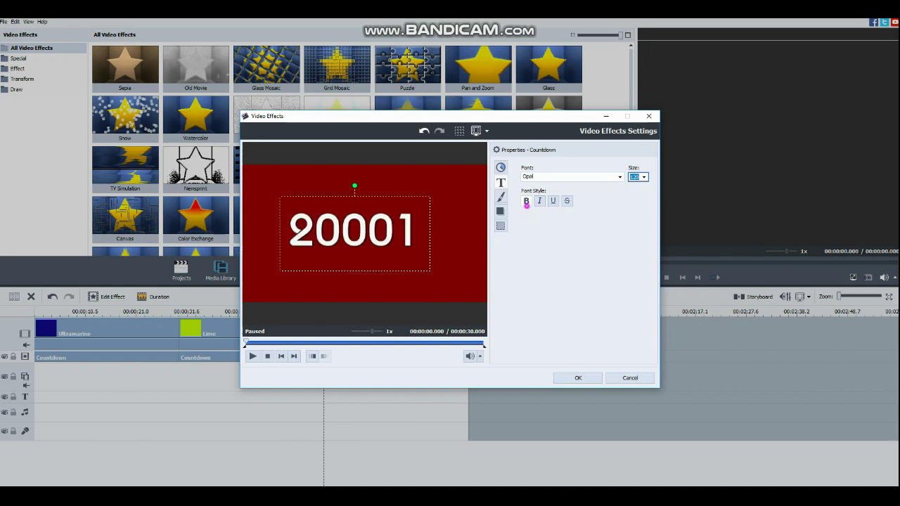
pyautogui.click(526, 201)
# Step: Colour the numbers bright green and turn off their edge outline
pyautogui.click(501, 197)
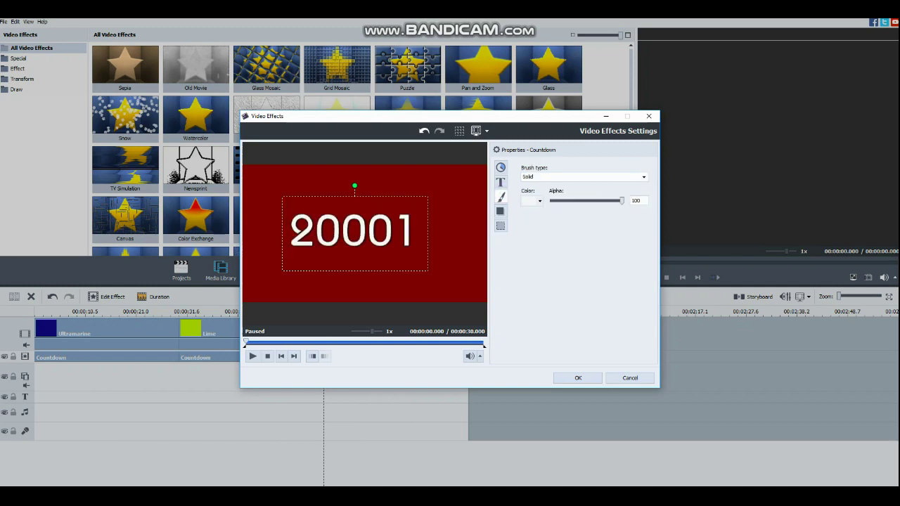
pyautogui.click(540, 201)
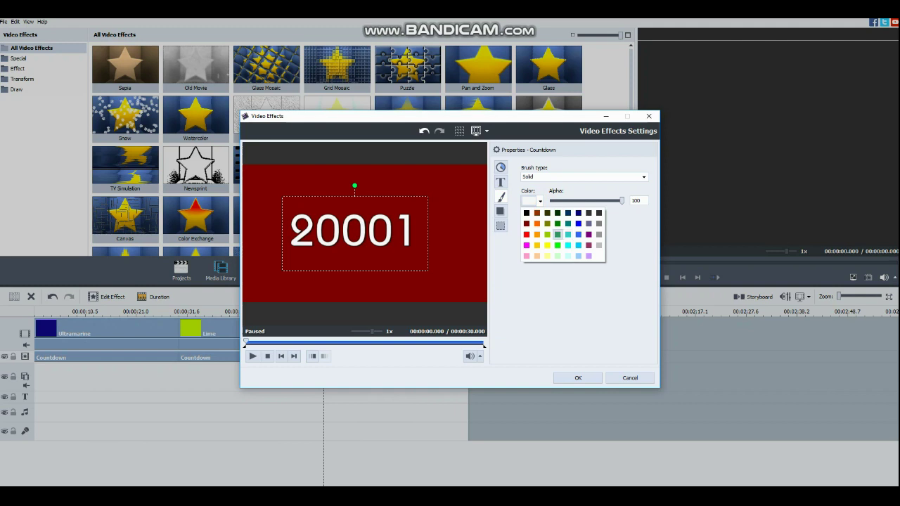
pyautogui.click(558, 242)
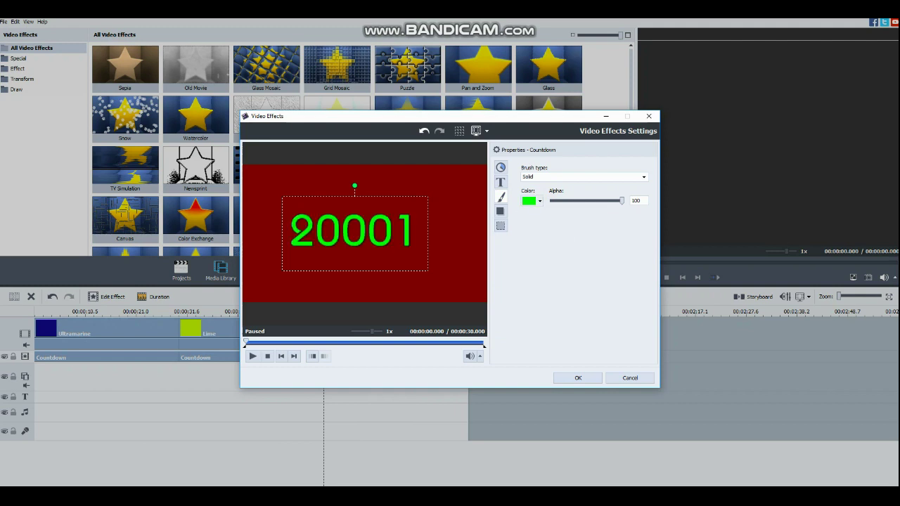
pyautogui.click(501, 211)
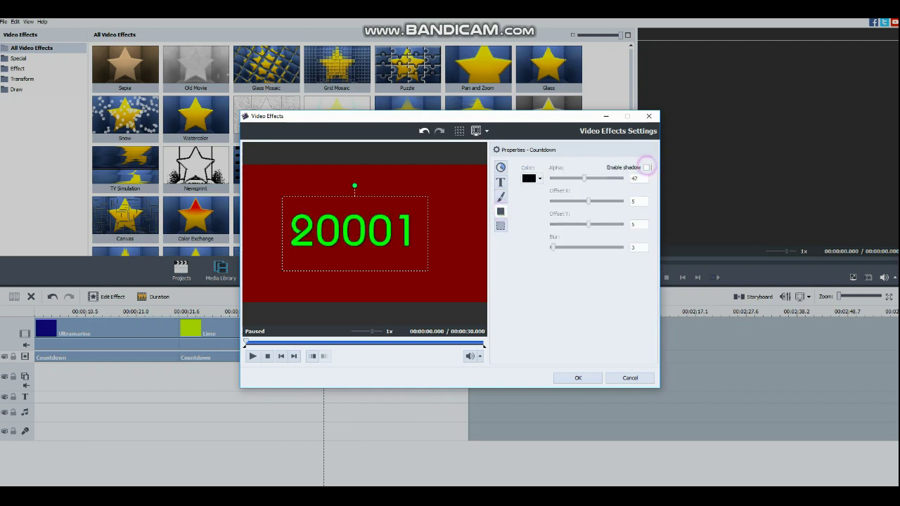
pyautogui.click(501, 226)
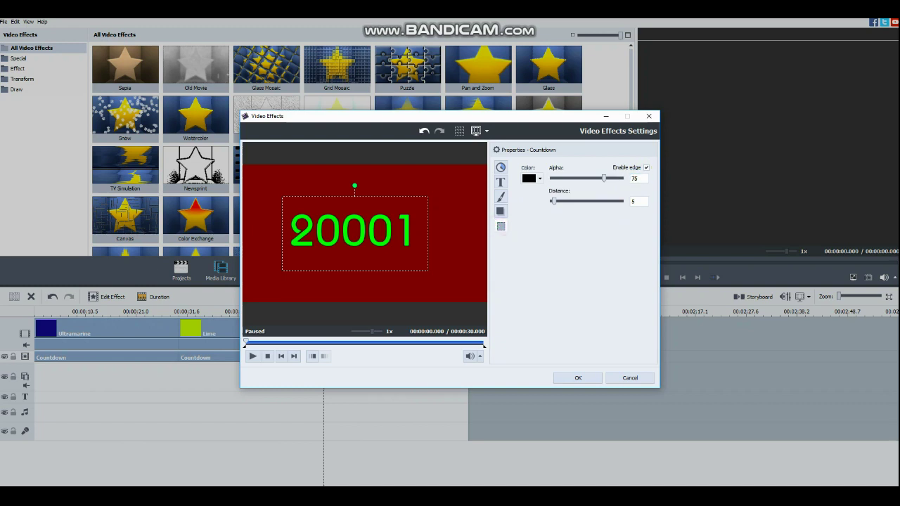
pyautogui.click(646, 168)
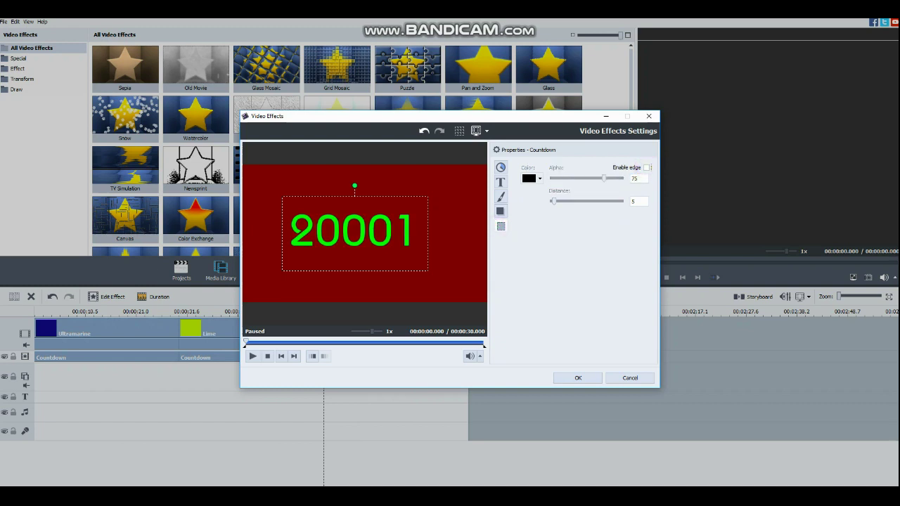
# Step: Preview the Maroon countdown and apply its settings
pyautogui.click(253, 356)
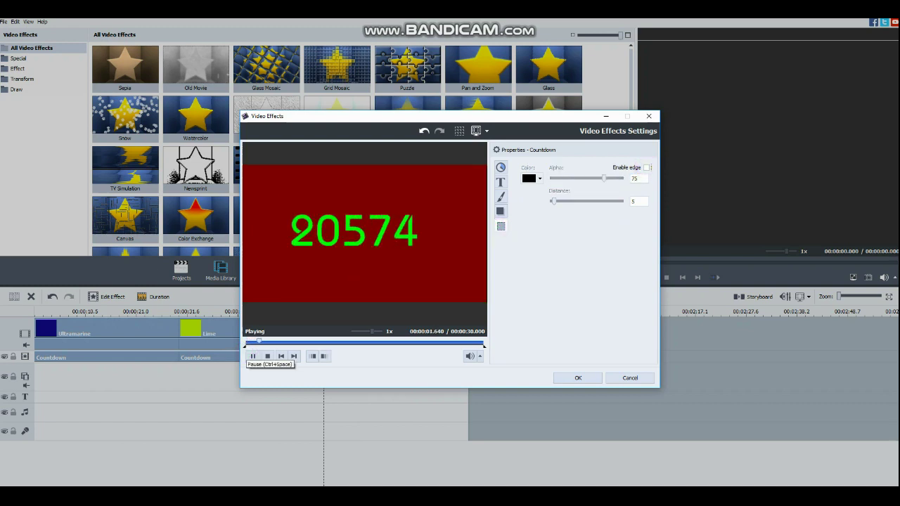
pyautogui.click(268, 356)
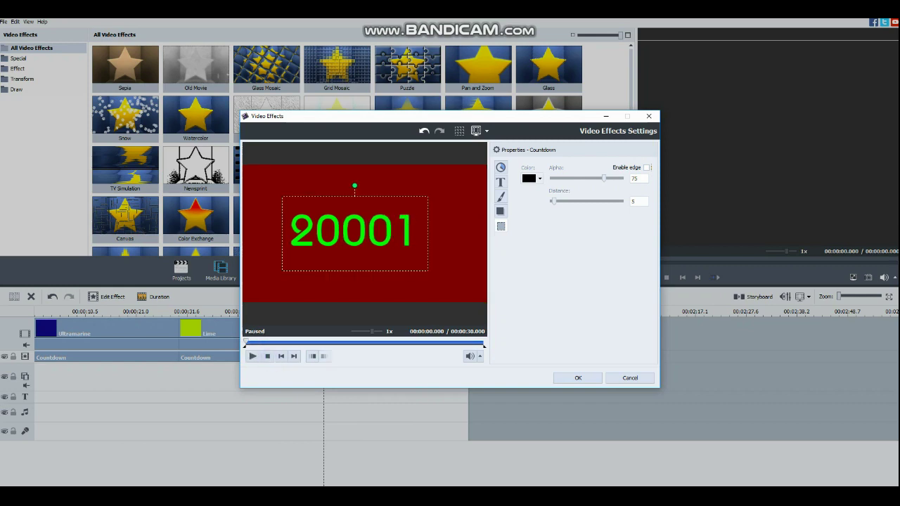
pyautogui.press('Return')
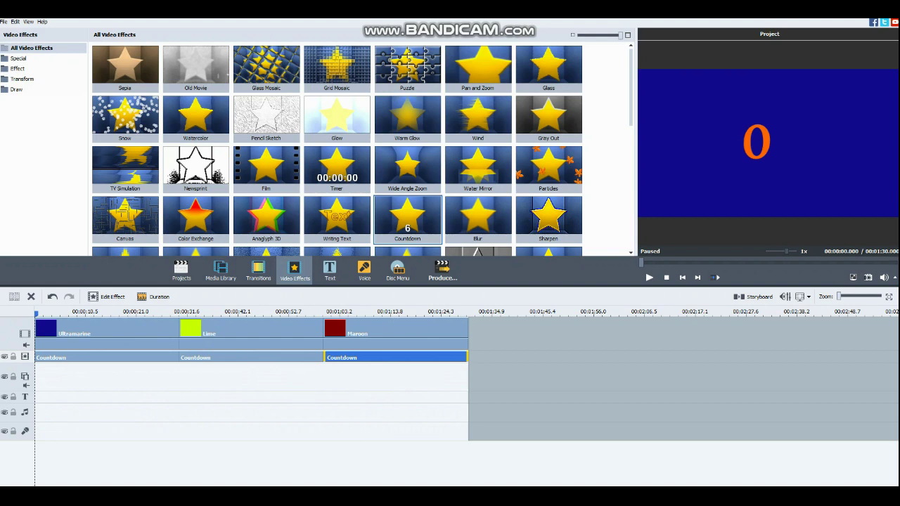
pyautogui.click(380, 334)
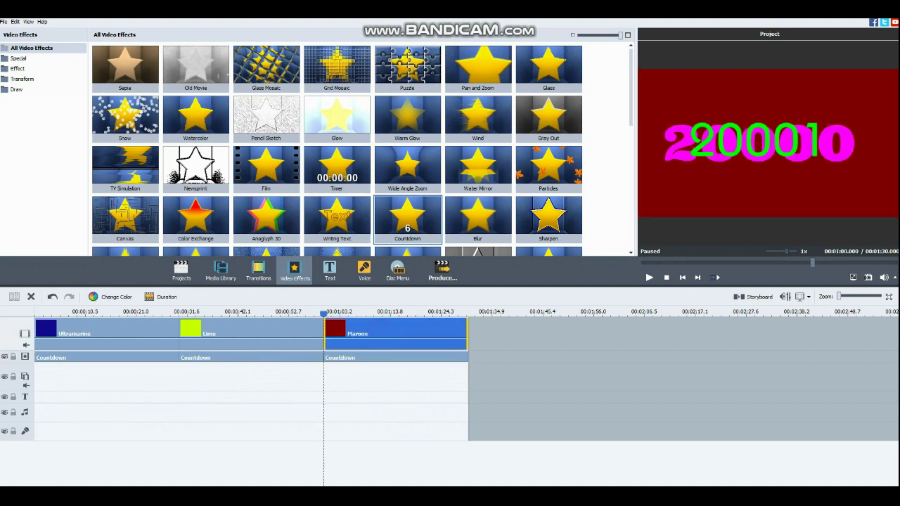
pyautogui.press('Home')
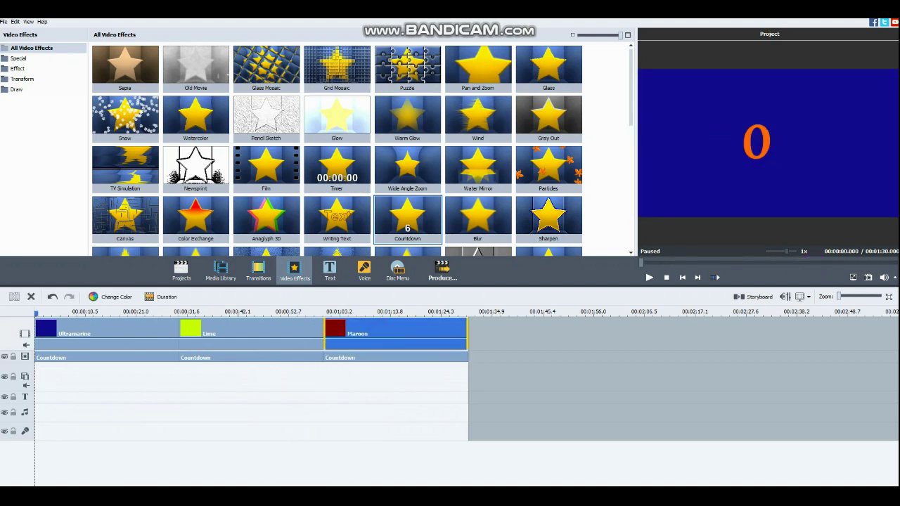
pyautogui.click(649, 277)
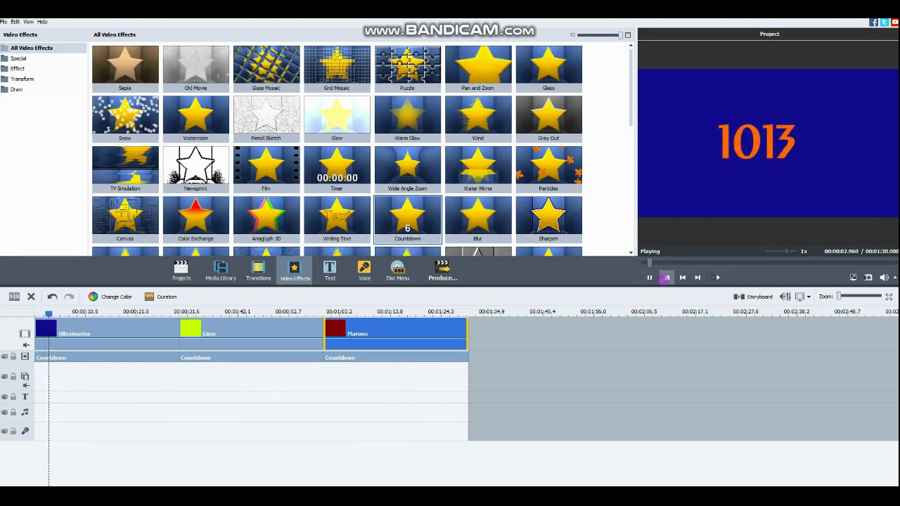
pyautogui.click(667, 277)
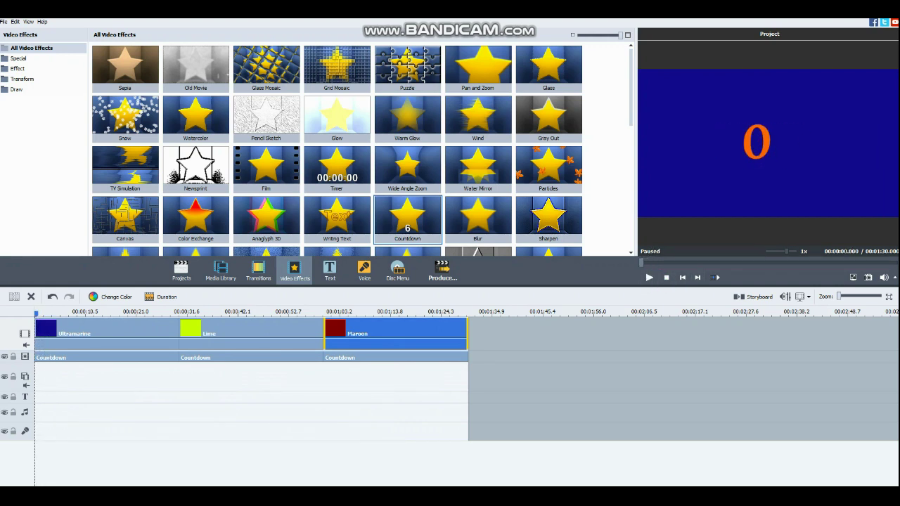
pyautogui.click(853, 277)
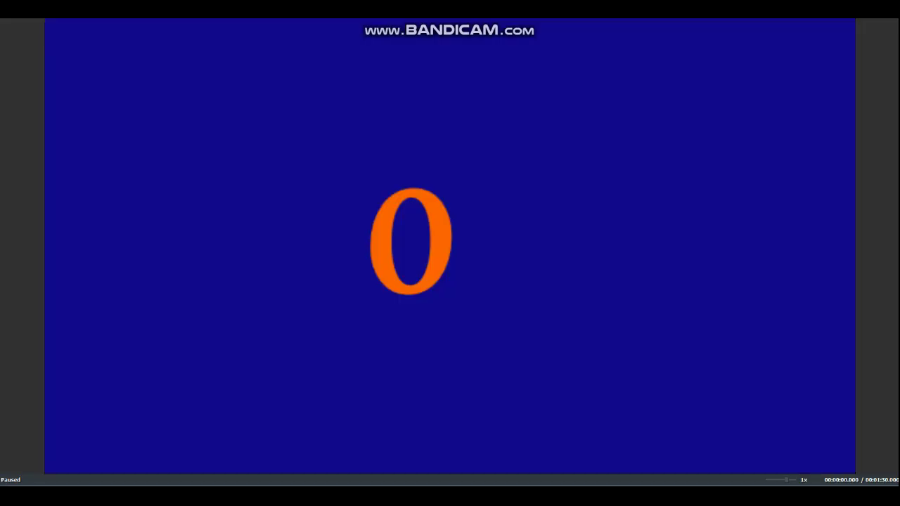
pyautogui.press('space')
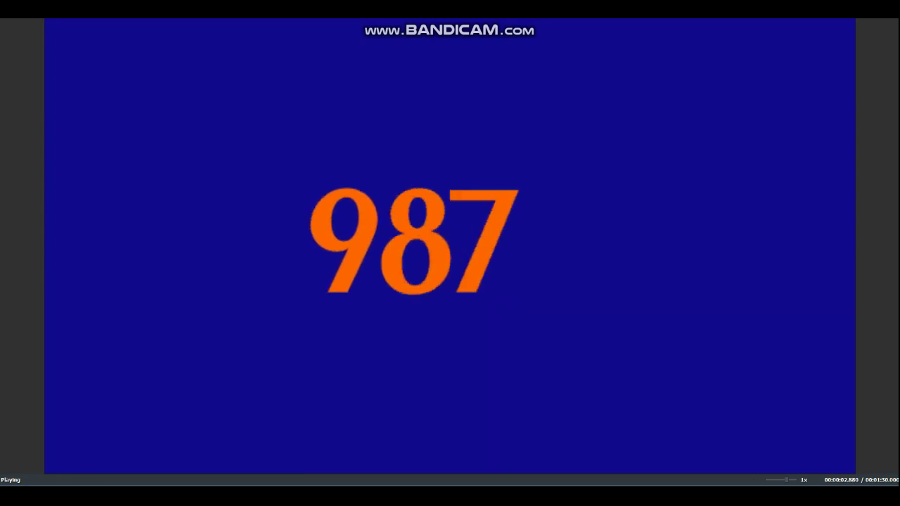
pyautogui.press('space')
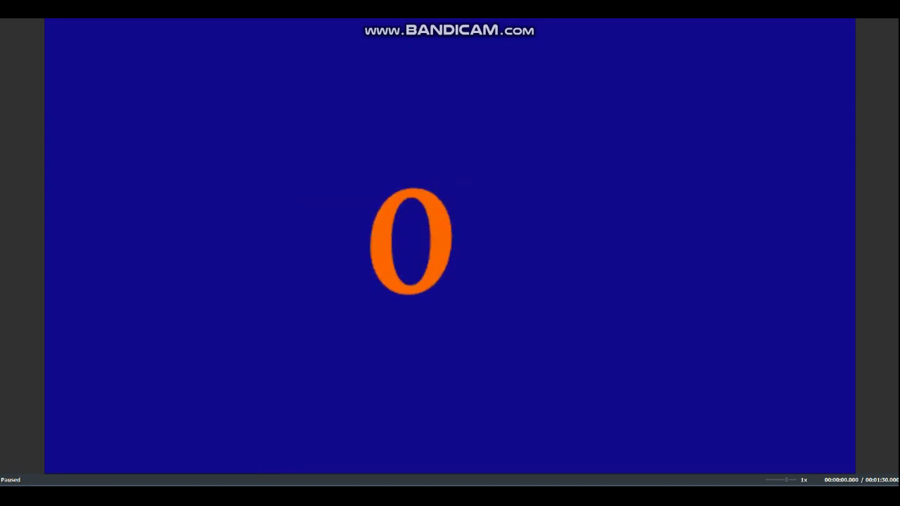
pyautogui.press('Escape')
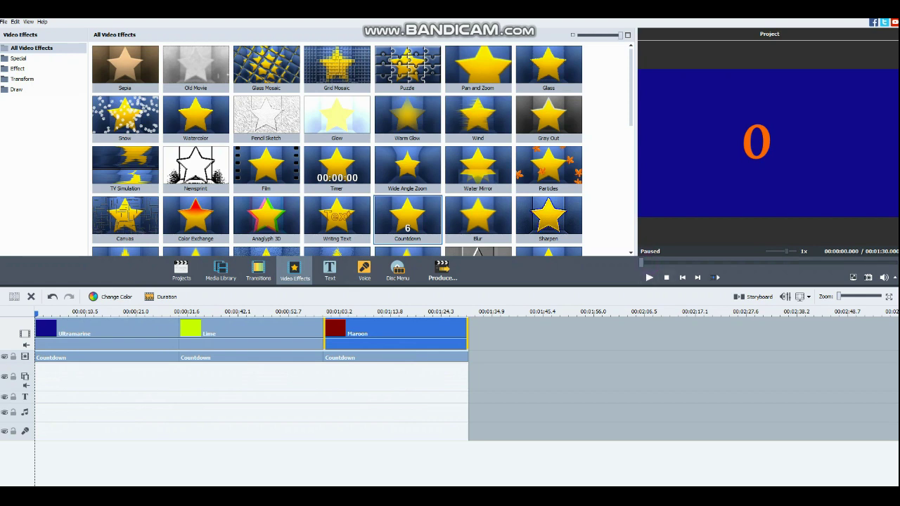
pyautogui.click(421, 312)
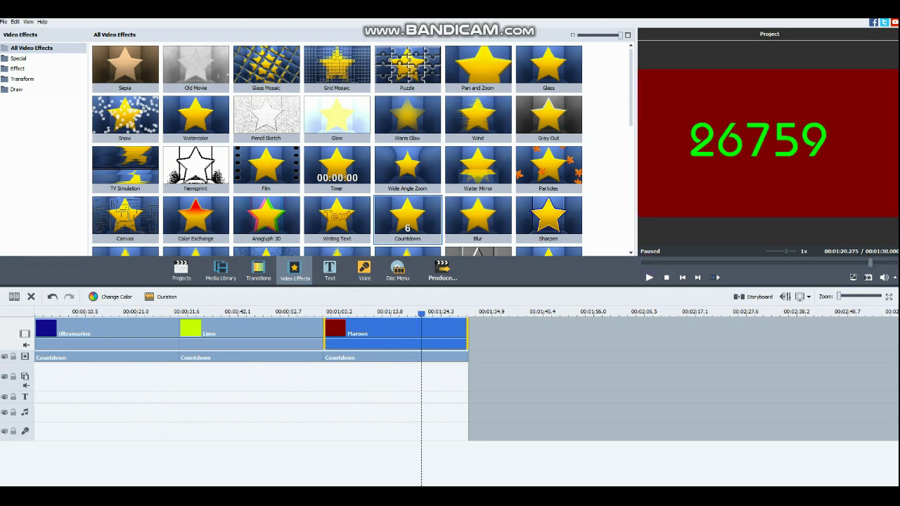
pyautogui.moveTo(421, 313)
pyautogui.mouseDown()
pyautogui.moveTo(468, 312)
pyautogui.moveTo(36, 313)
pyautogui.mouseUp()
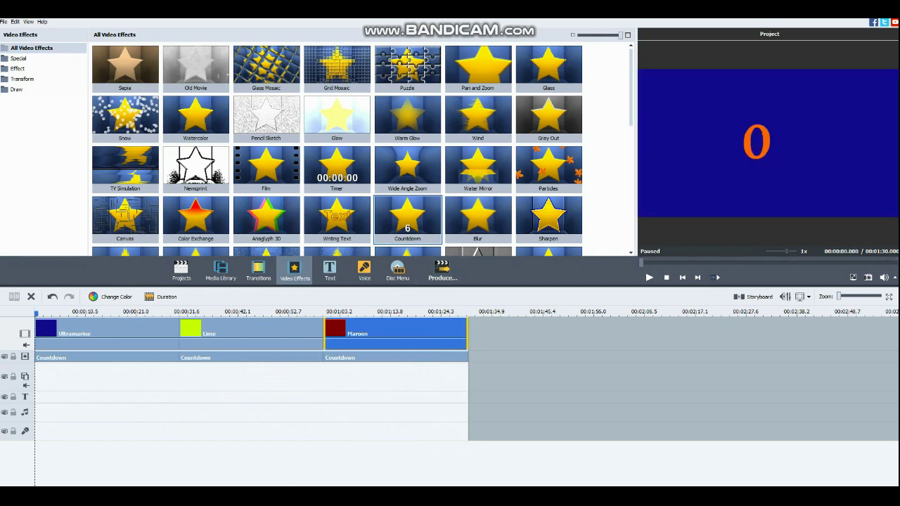
# Step: Add a Marengo background after the Maroon clip and lengthen it
pyautogui.click(221, 271)
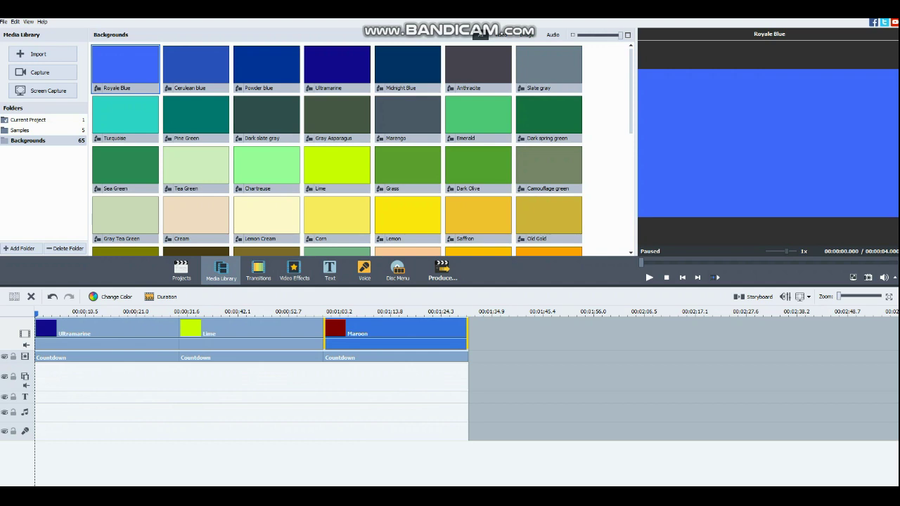
pyautogui.moveTo(407, 116); pyautogui.dragTo(515, 375)
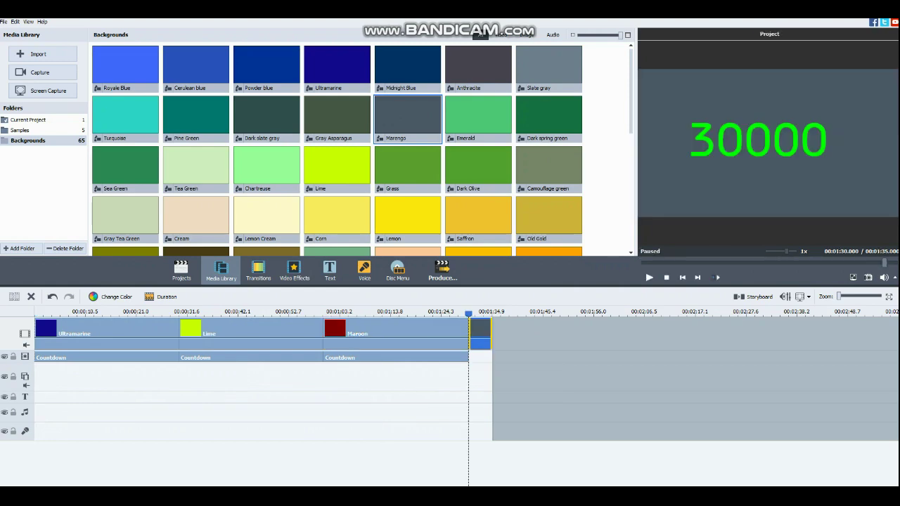
pyautogui.click(162, 297)
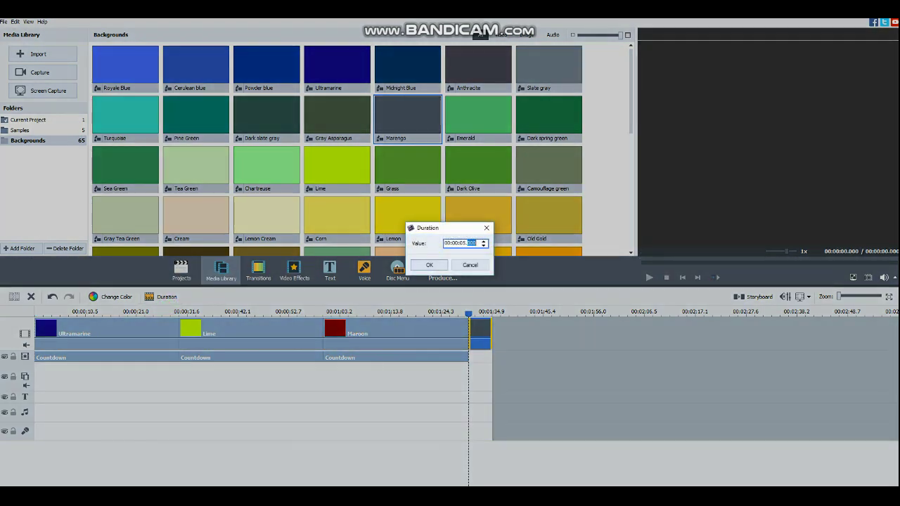
pyautogui.click(455, 242)
pyautogui.press('Return')
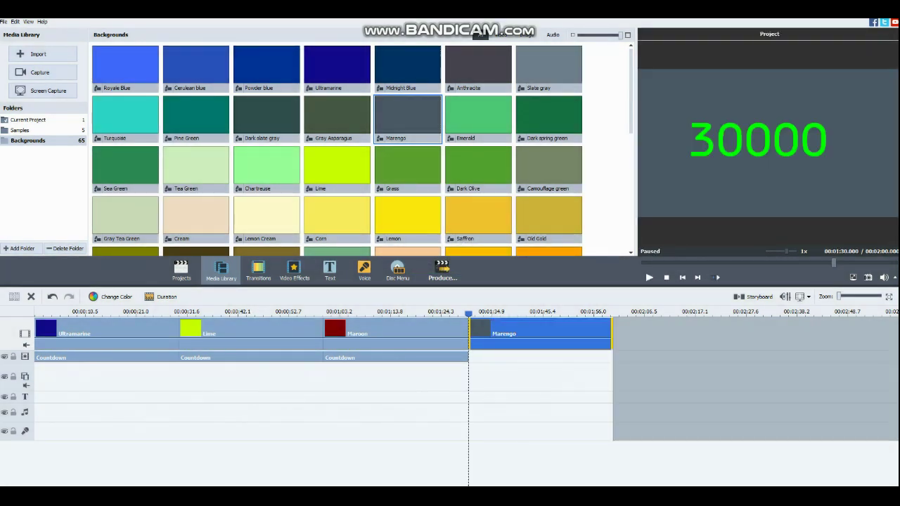
# Step: Place a Countdown effect under the Marengo clip with its duration set to 10
pyautogui.click(294, 271)
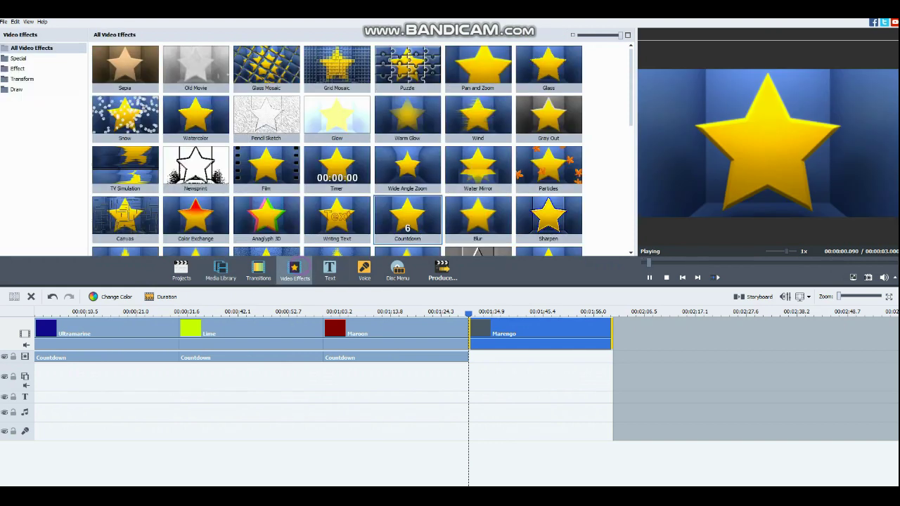
pyautogui.moveTo(408, 218); pyautogui.dragTo(514, 379)
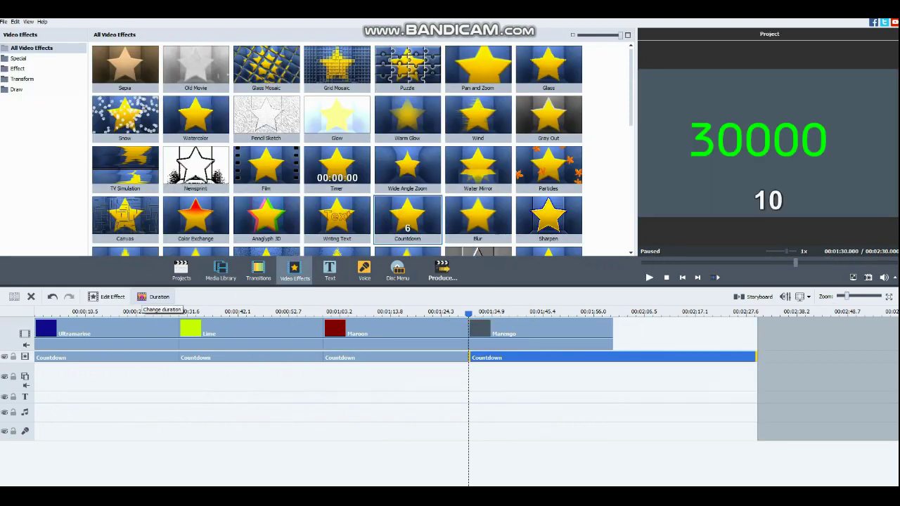
pyautogui.click(155, 296)
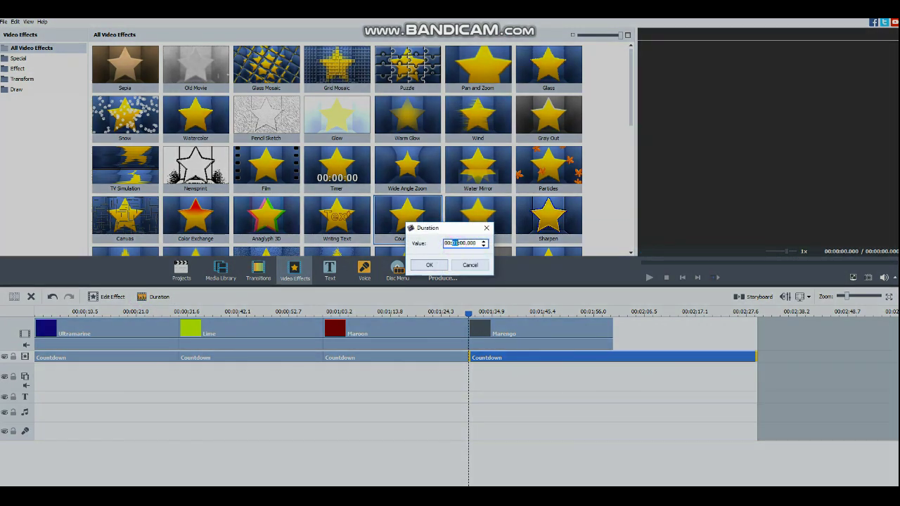
pyautogui.write('10')
pyautogui.click(436, 266)
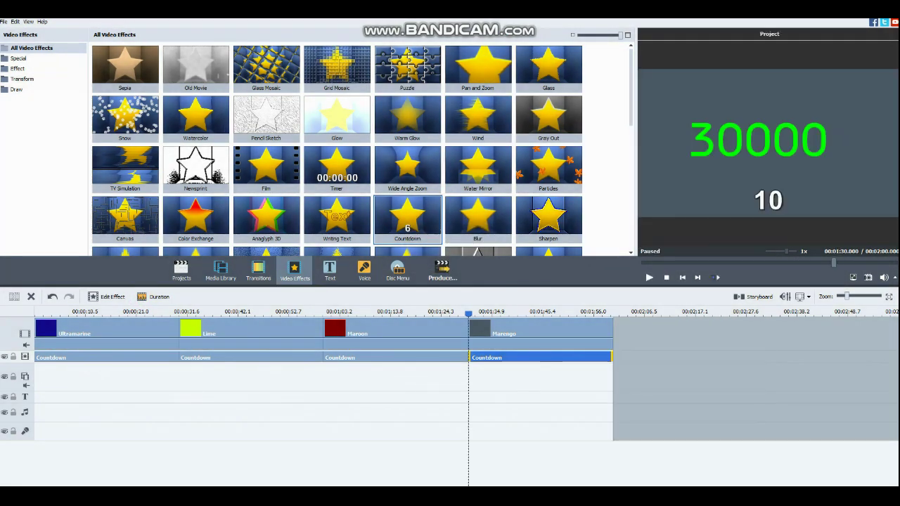
pyautogui.click(118, 299)
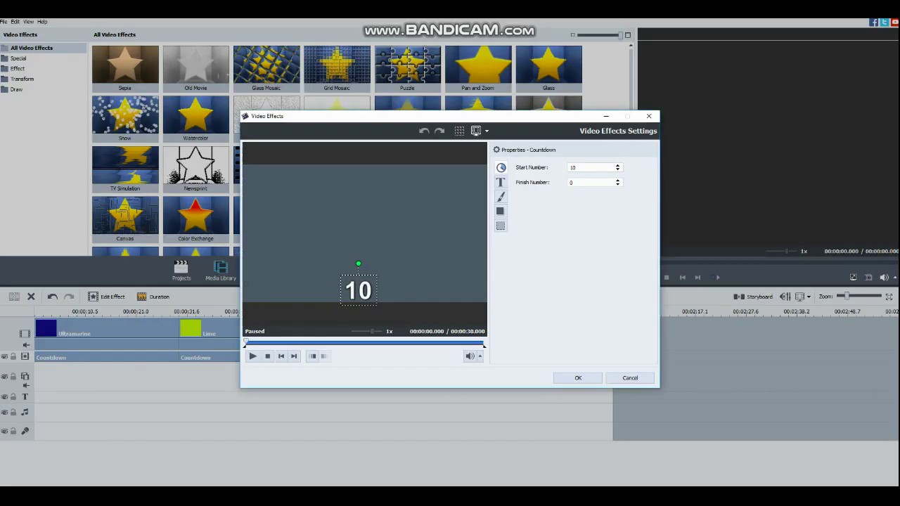
# Step: Raise the countdown number in the frame and set it to count from 30001 to 400
pyautogui.moveTo(352, 292); pyautogui.dragTo(349, 236)
pyautogui.doubleClick(573, 167)
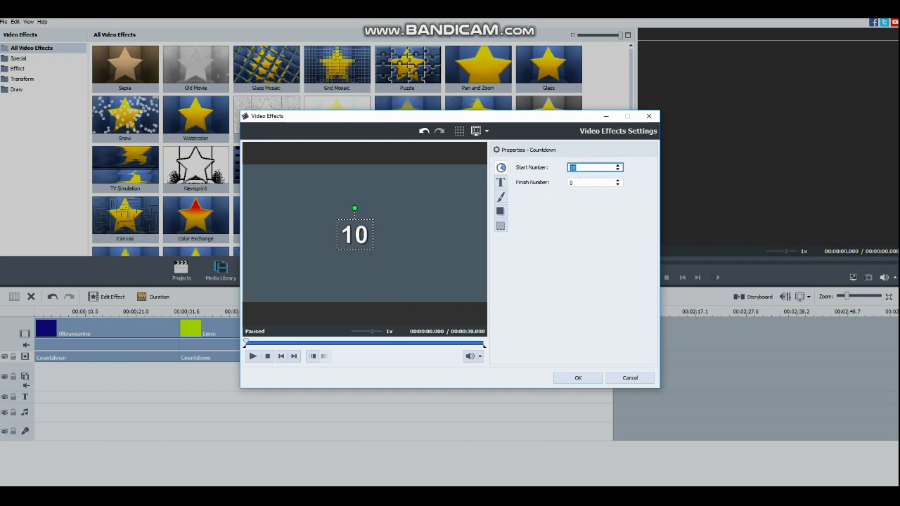
pyautogui.write('30001')
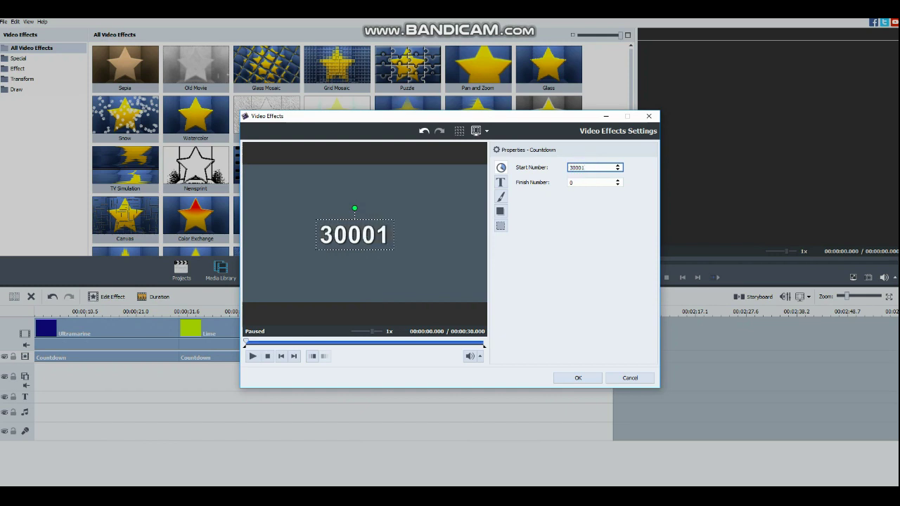
pyautogui.press('Tab')
pyautogui.write('4')
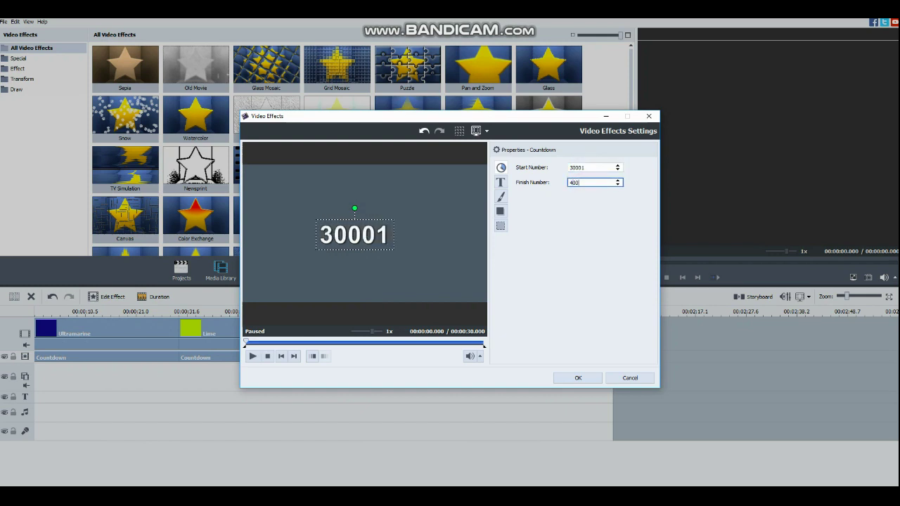
pyautogui.write('00')
# Step: Set the countdown text to size 120 in the Square721 BT font
pyautogui.click(500, 182)
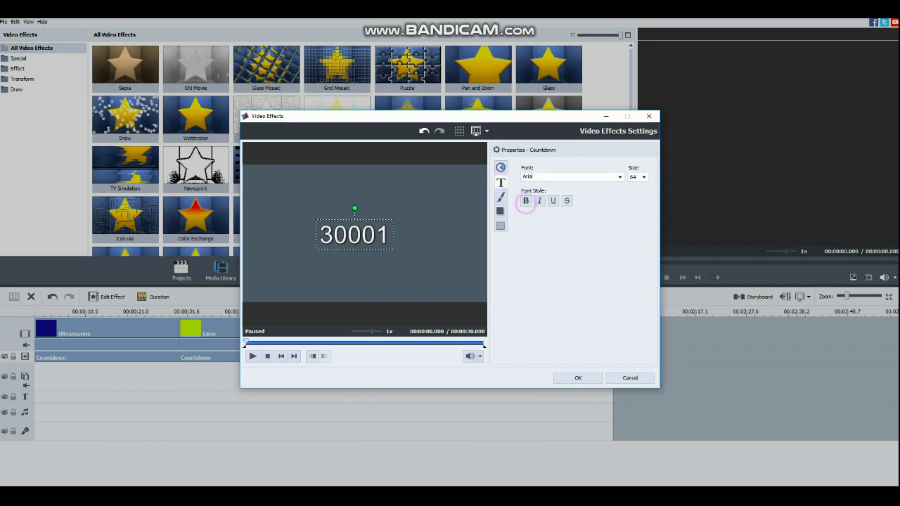
pyautogui.click(640, 177)
pyautogui.click(633, 257)
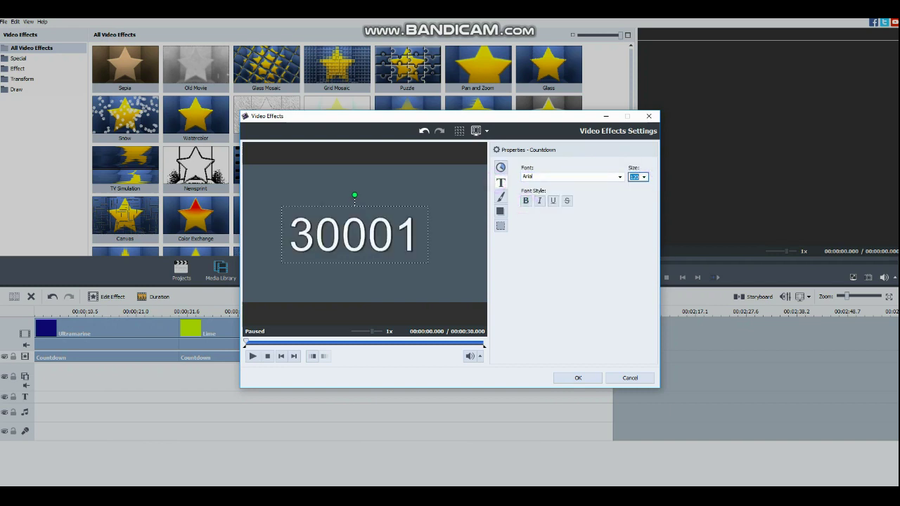
pyautogui.click(619, 176)
pyautogui.scroll(-5, 572, 227)
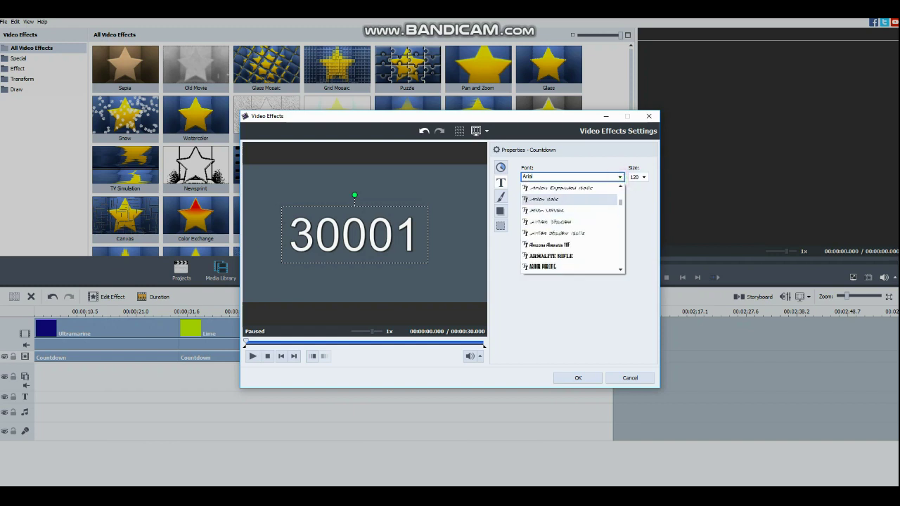
pyautogui.moveTo(620, 202); pyautogui.dragTo(620, 267)
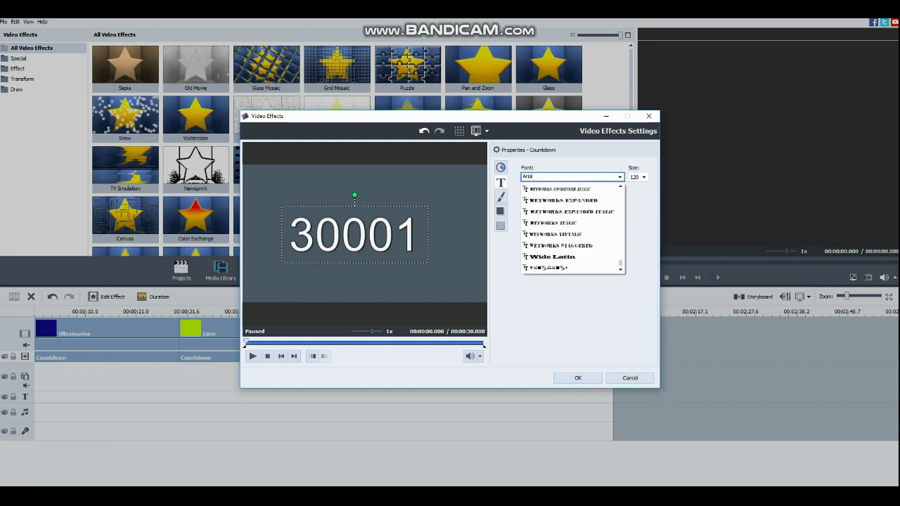
pyautogui.scroll(5, 569, 225)
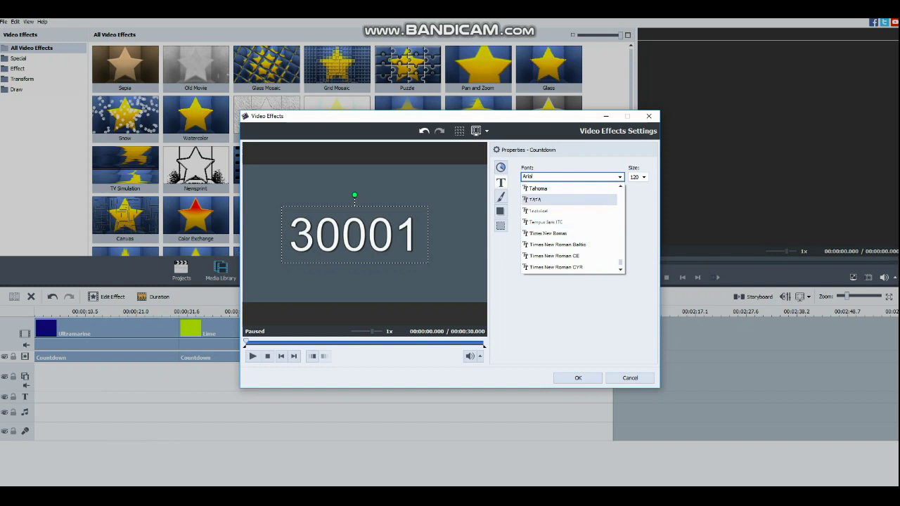
pyautogui.scroll(2, 569, 218)
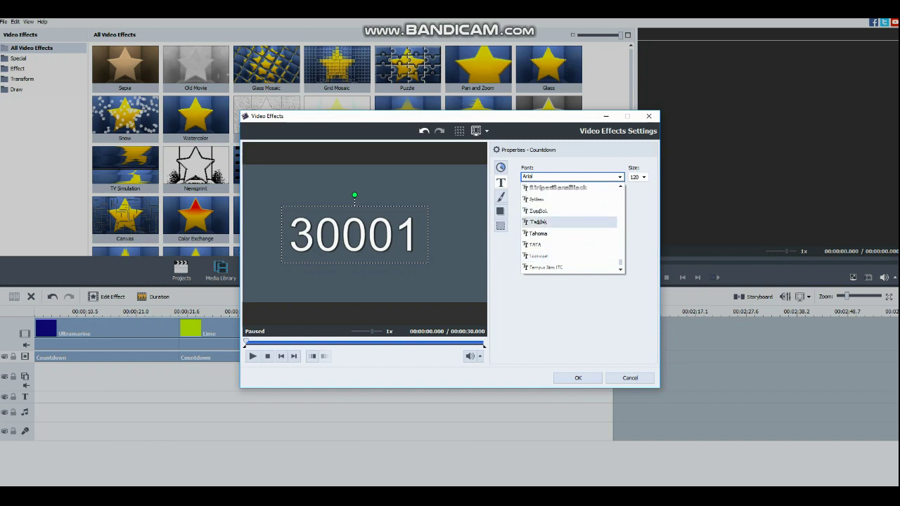
pyautogui.click(561, 223)
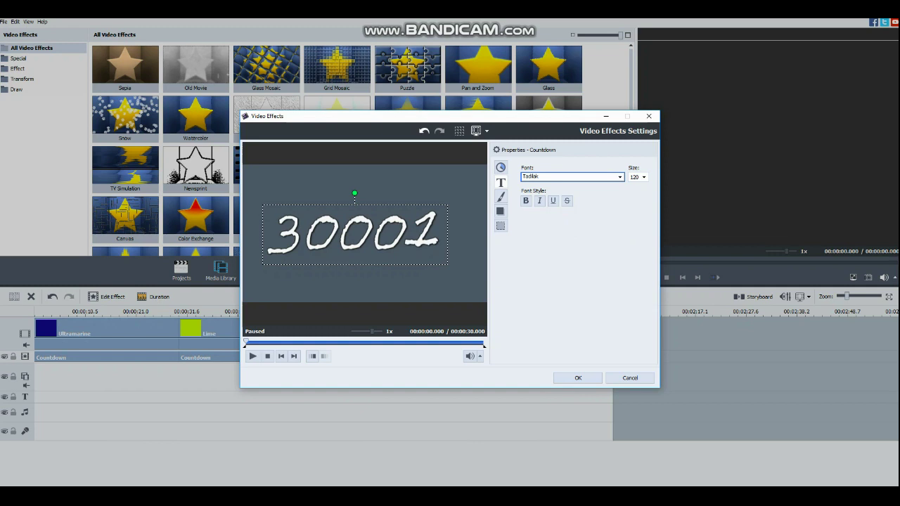
pyautogui.click(619, 176)
pyautogui.scroll(3, 569, 244)
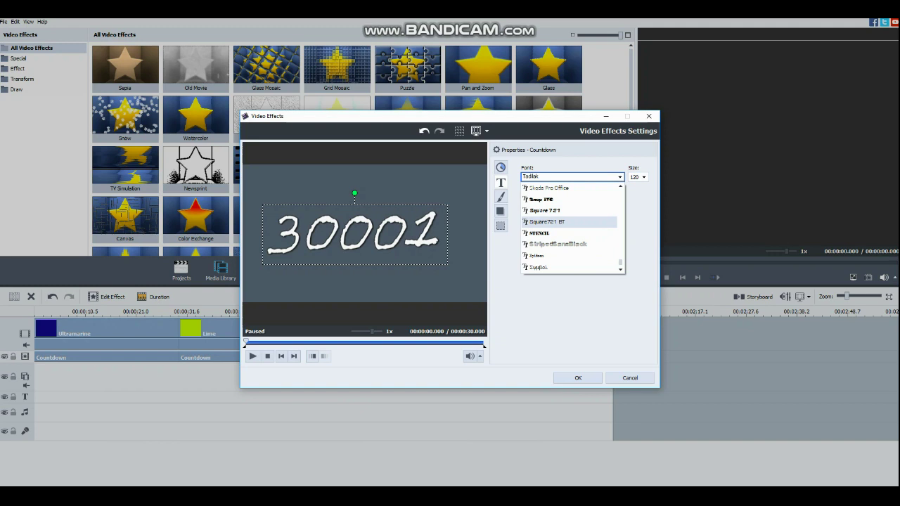
pyautogui.click(575, 221)
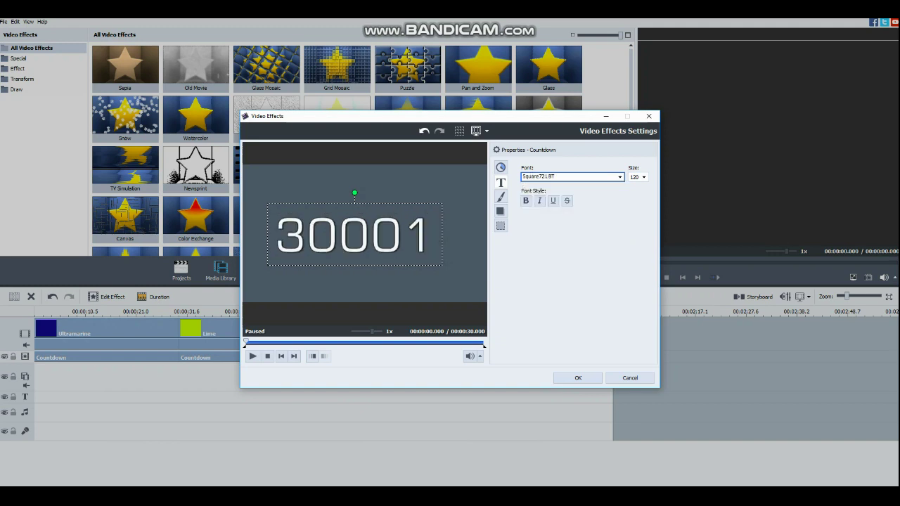
# Step: Colour the countdown text lime green and turn off its edge outline
pyautogui.click(501, 197)
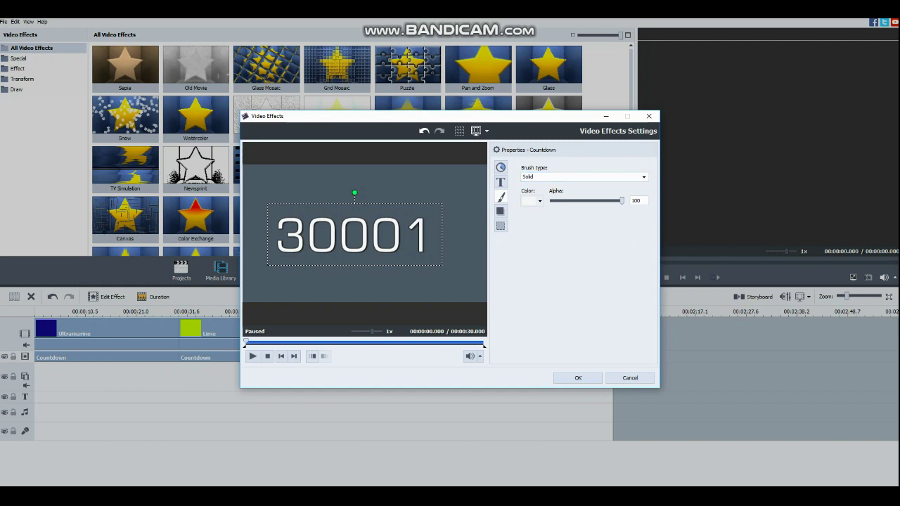
pyautogui.click(538, 201)
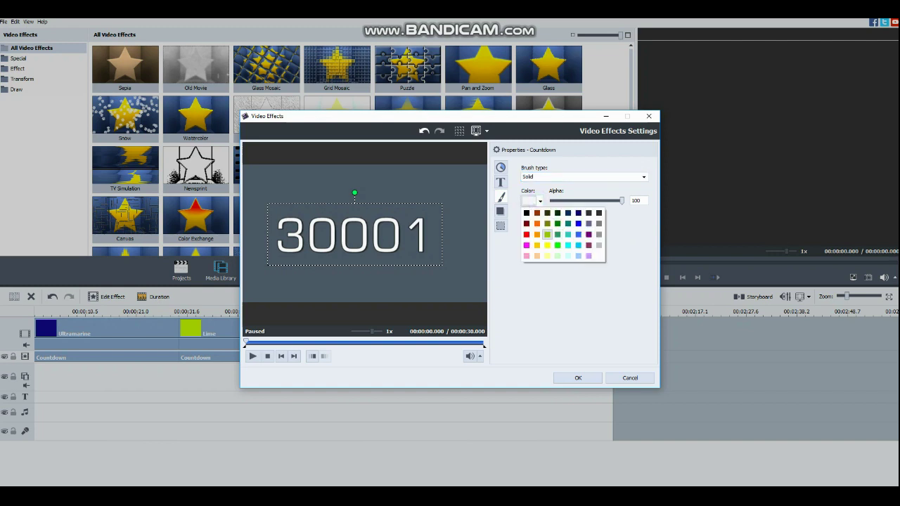
pyautogui.click(547, 237)
pyautogui.click(500, 210)
pyautogui.click(646, 167)
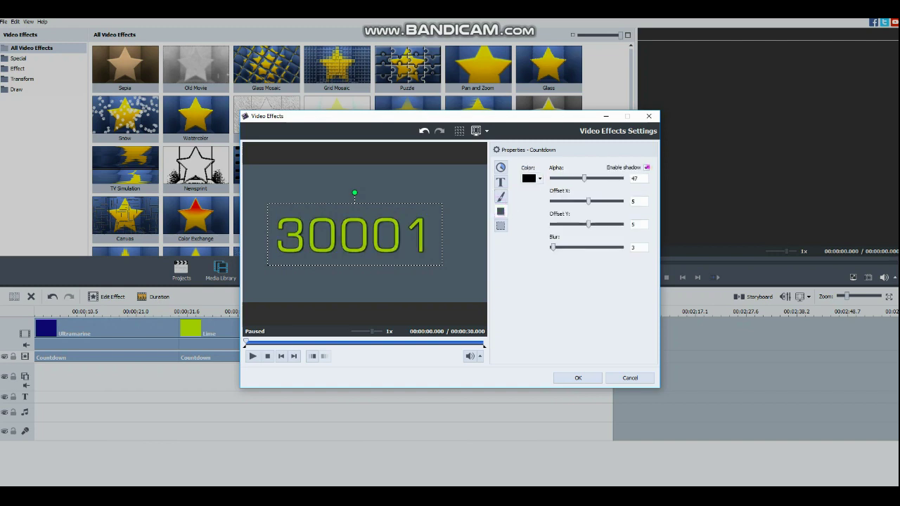
pyautogui.click(499, 226)
pyautogui.click(646, 167)
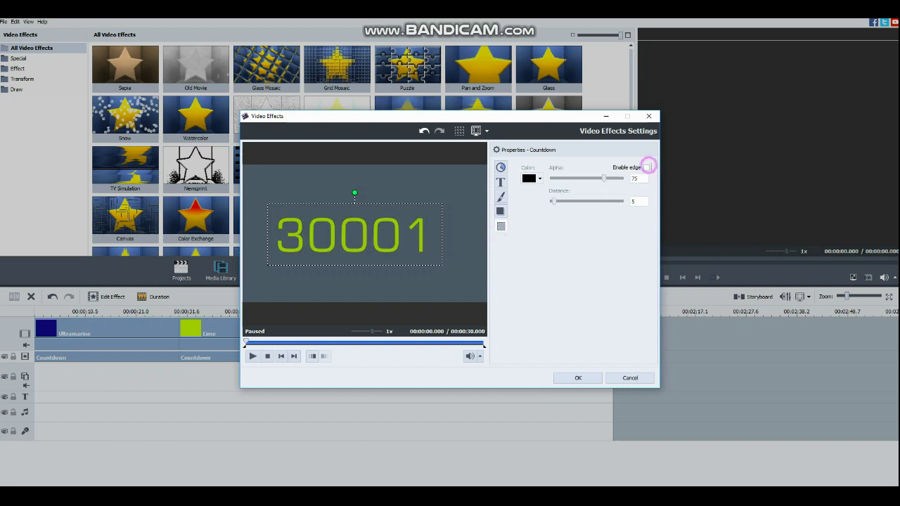
# Step: Preview the Marengo countdown and apply its settings
pyautogui.click(253, 356)
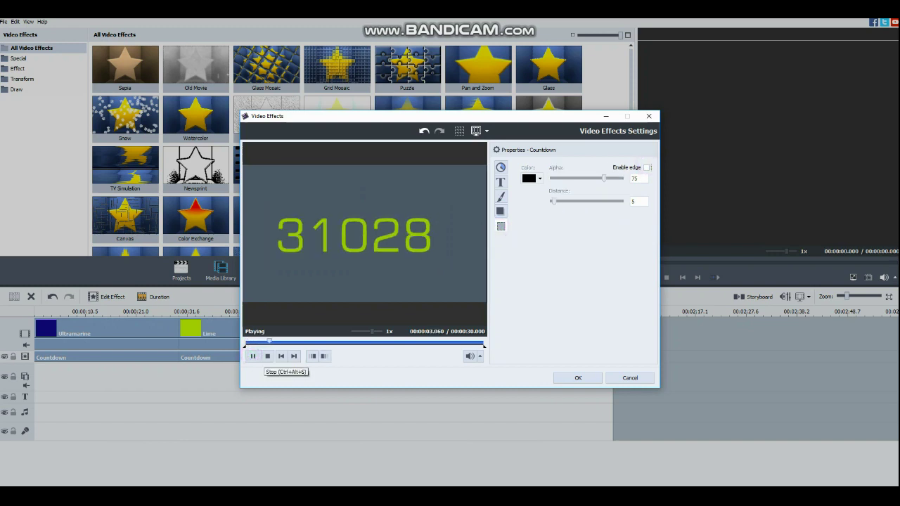
pyautogui.click(267, 357)
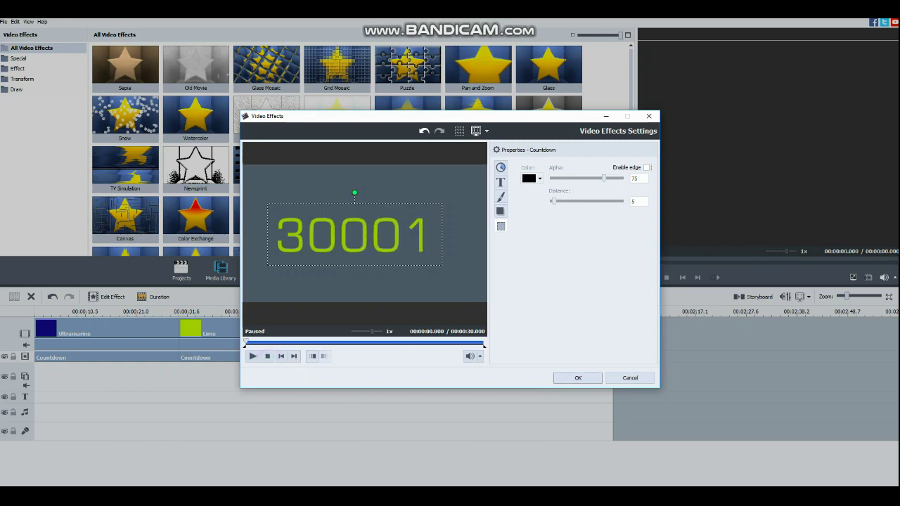
pyautogui.click(576, 378)
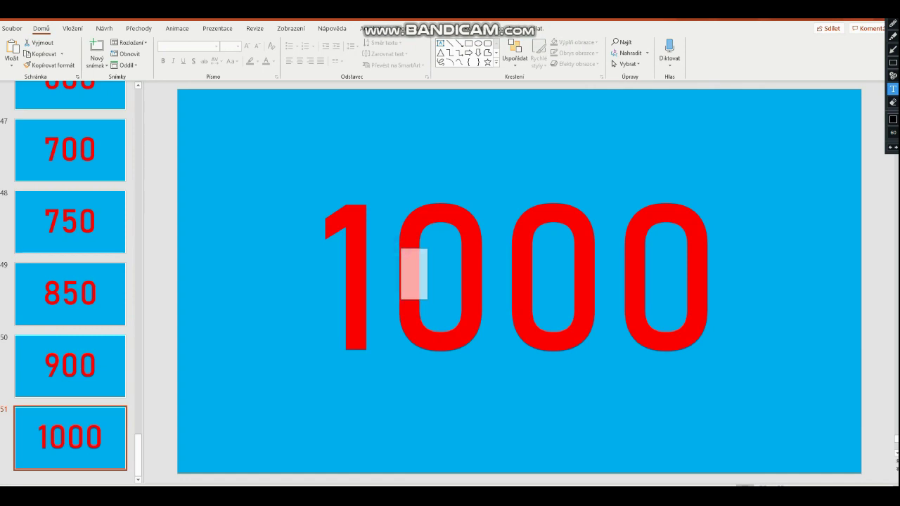
# Step: Add a '2. PowerPoint' text box on the red 1000 slide
pyautogui.click(342, 254)
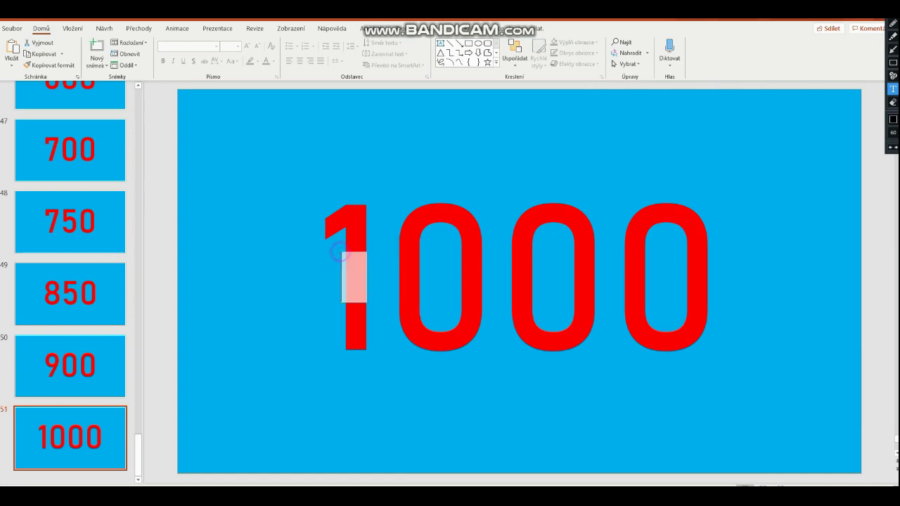
pyautogui.write('2')
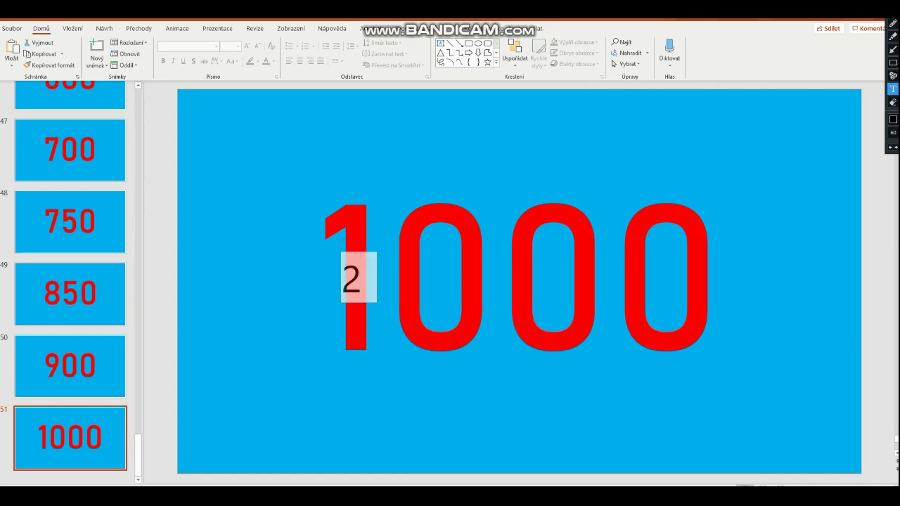
pyautogui.write('.')
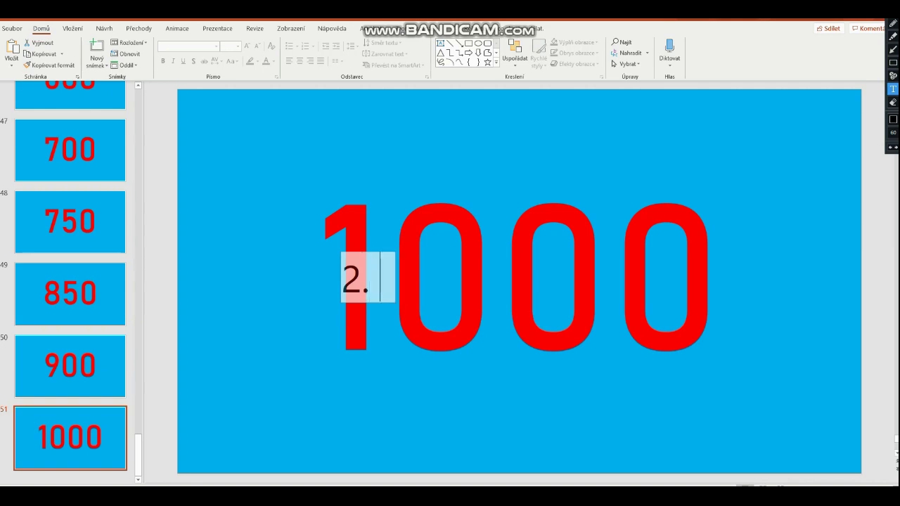
pyautogui.write(' Po')
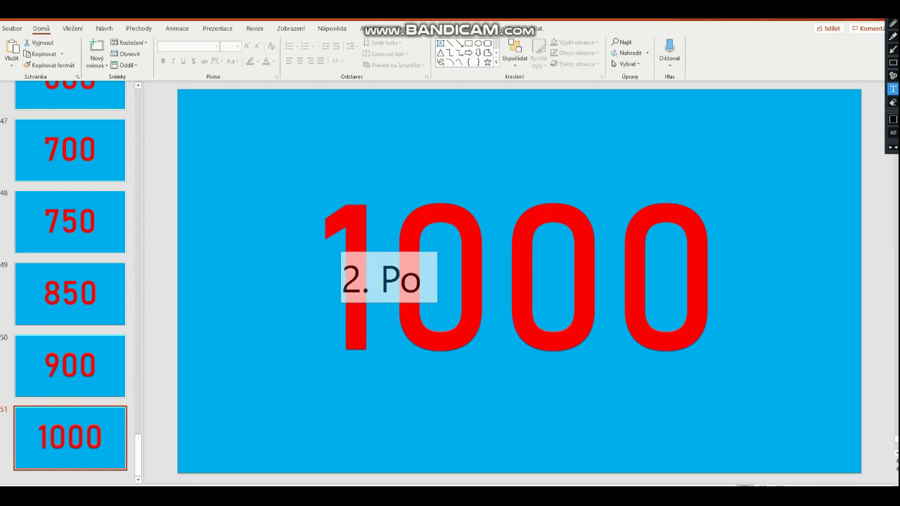
pyautogui.write('wer')
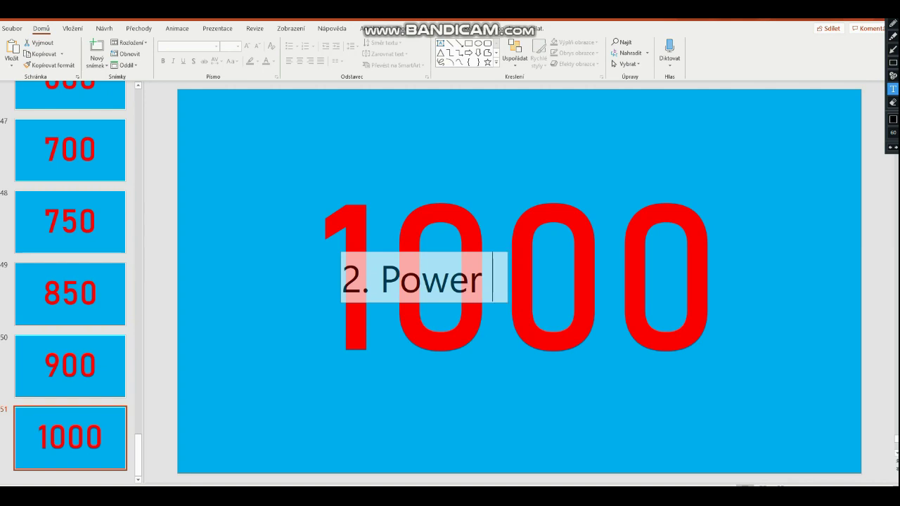
pyautogui.write('P')
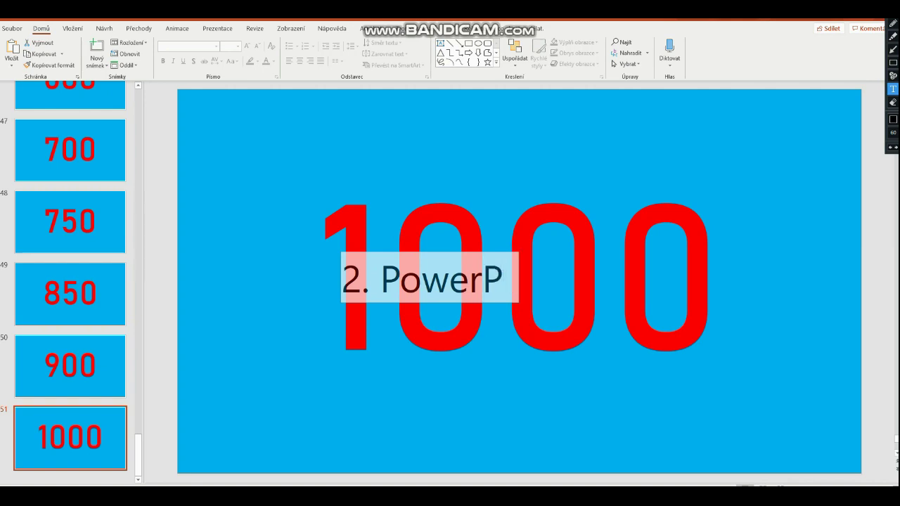
pyautogui.write('oi')
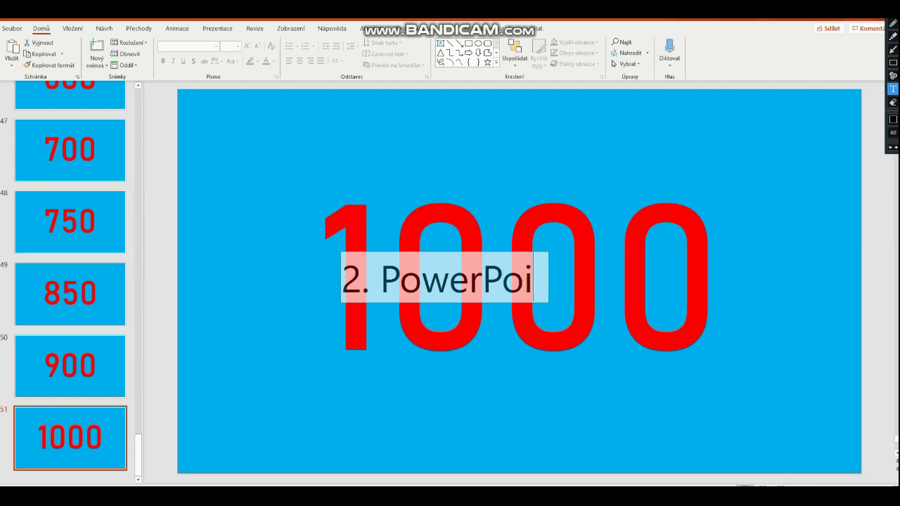
pyautogui.write('nt')
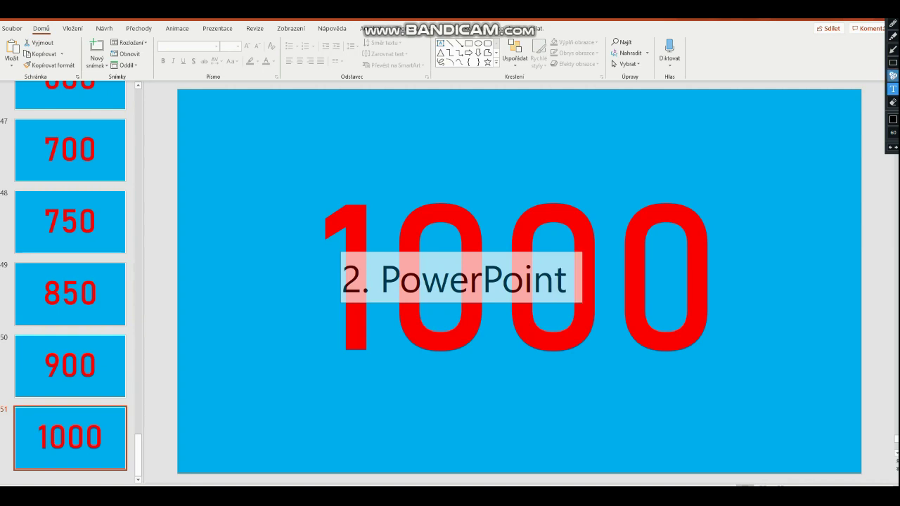
pyautogui.press('Escape')
pyautogui.press('Escape')
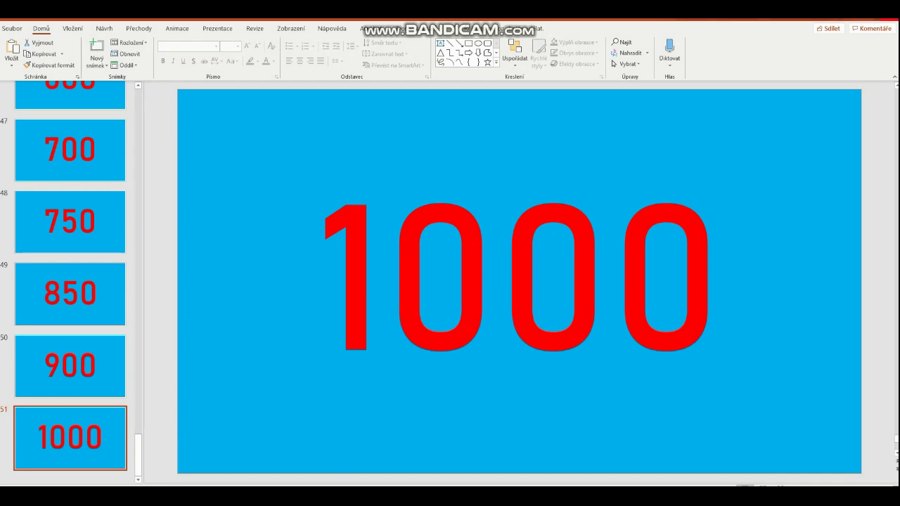
# Step: Duplicate the 1000 slide and change the copy's number to 1257
pyautogui.rightClick(57, 451)
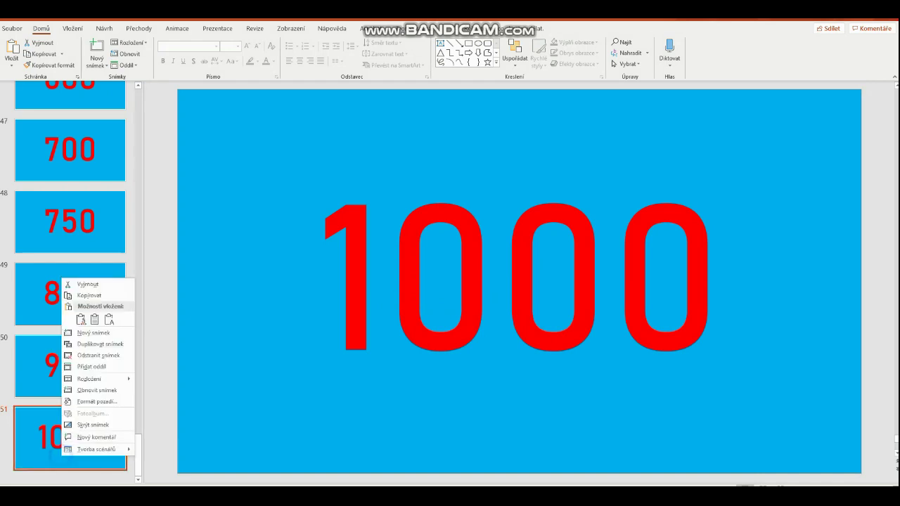
pyautogui.click(108, 343)
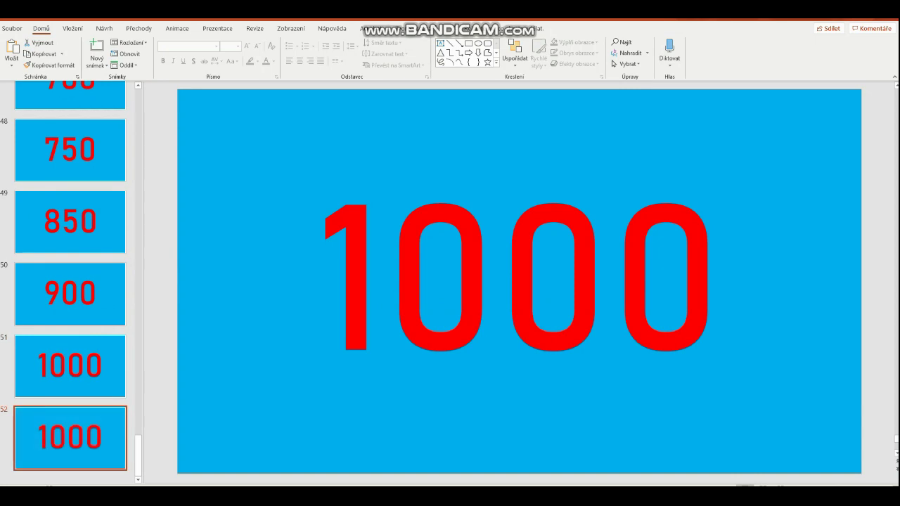
pyautogui.click(495, 281)
pyautogui.press('BackSpace')
pyautogui.write('2')
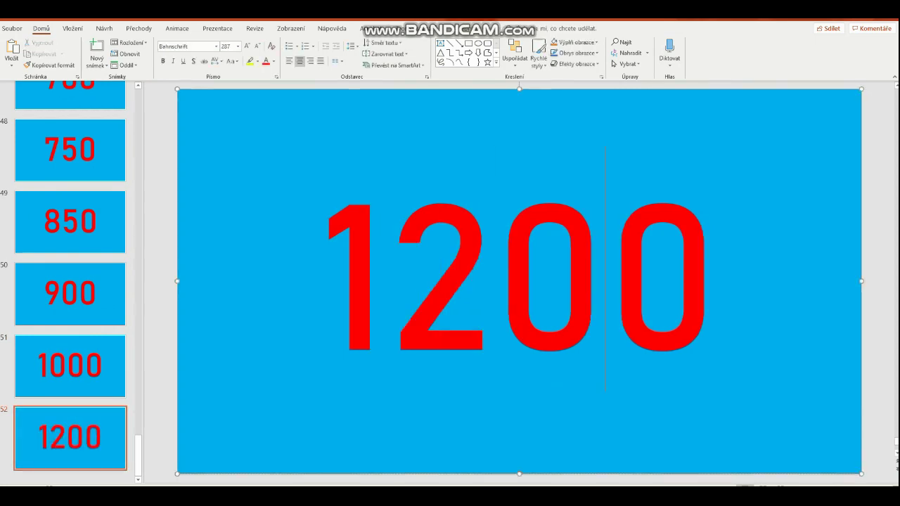
pyautogui.click(387, 274)
pyautogui.press('BackSpace')
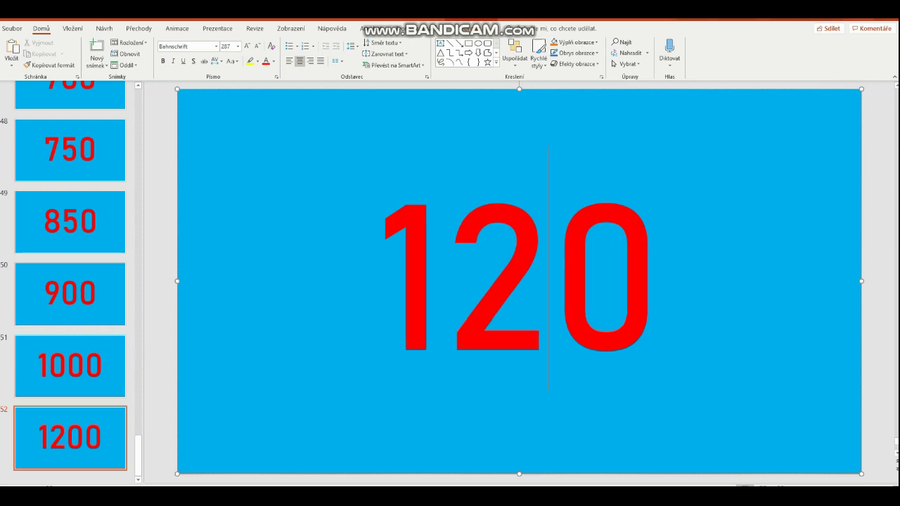
pyautogui.write('5')
pyautogui.press('Delete')
pyautogui.write('7')
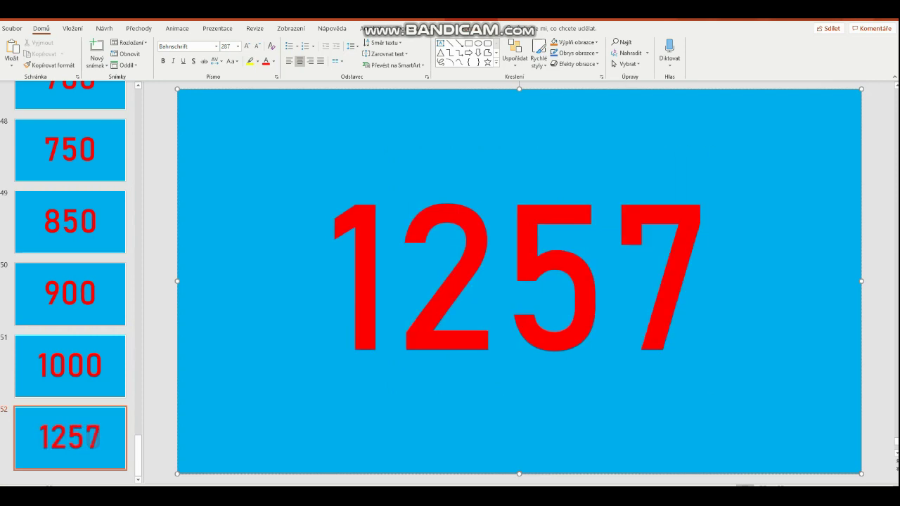
# Step: Duplicate the 1257 slide and change the copy's number to 1581
pyautogui.rightClick(59, 450)
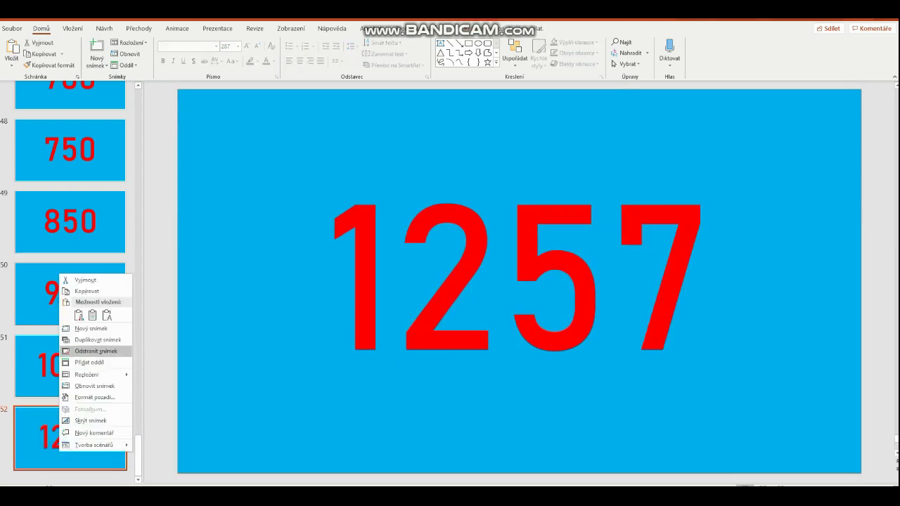
pyautogui.click(98, 340)
pyautogui.click(499, 278)
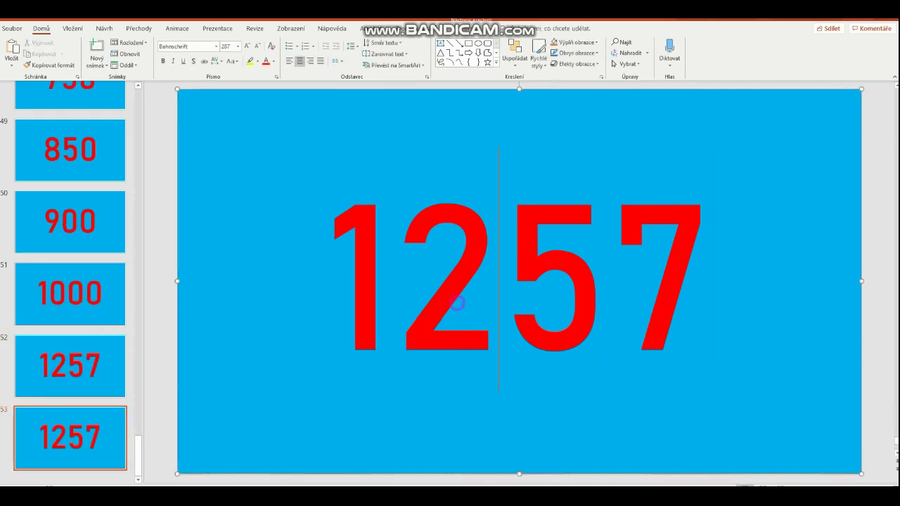
pyautogui.press('BackSpace')
pyautogui.write('5')
pyautogui.press('Delete')
pyautogui.write('8')
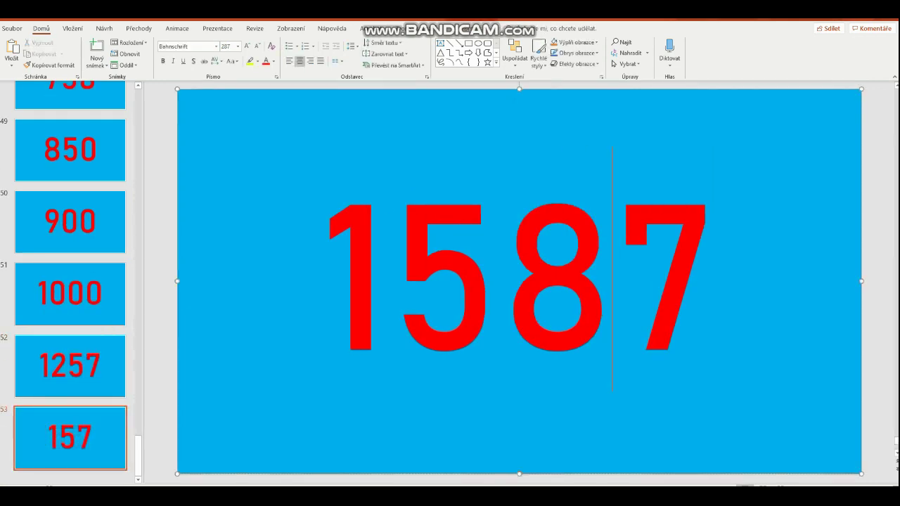
pyautogui.press('Delete')
pyautogui.write('1')
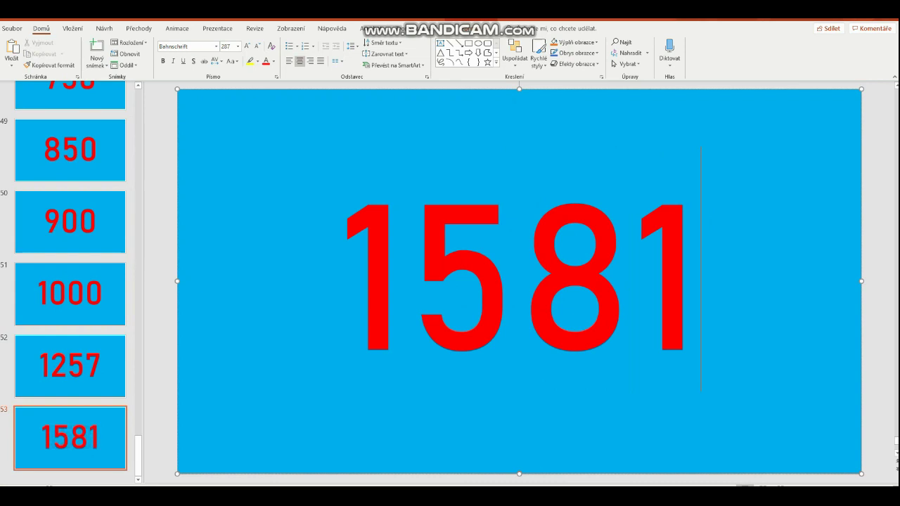
# Step: Duplicate the 1581 slide and change the copy's number to 1772
pyautogui.rightClick(52, 446)
pyautogui.click(89, 336)
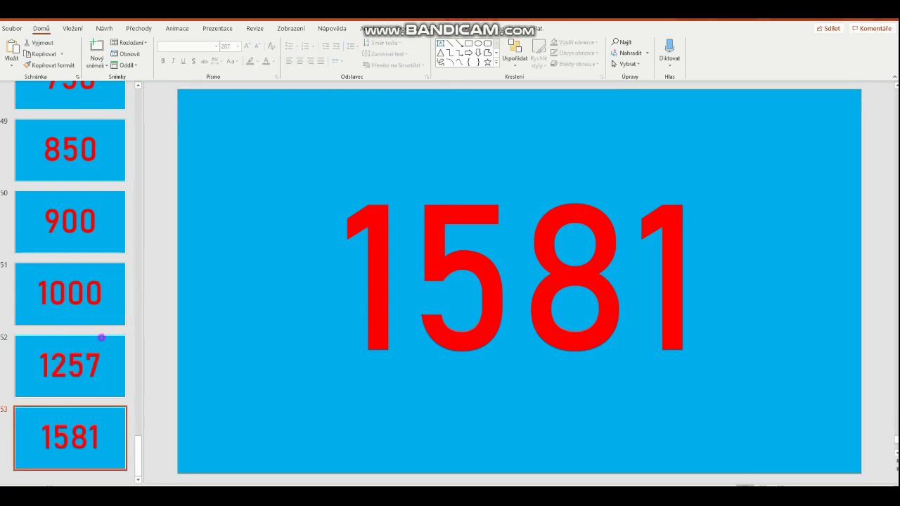
pyautogui.click(518, 278)
pyautogui.press('BackSpace')
pyautogui.press('BackSpace')
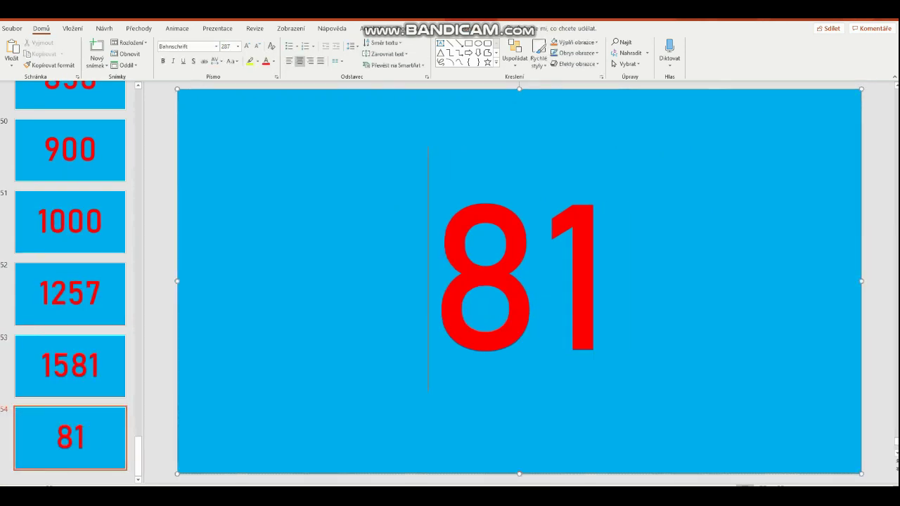
pyautogui.write('17')
pyautogui.press('Delete')
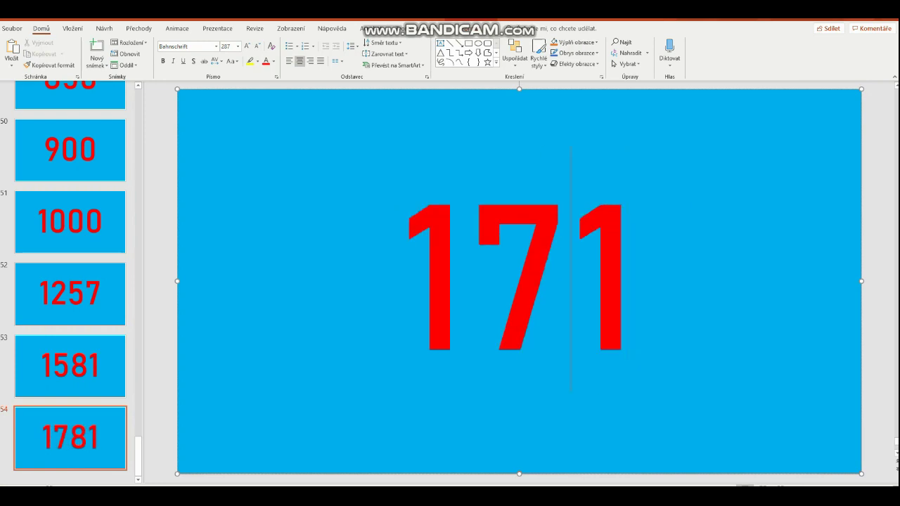
pyautogui.write('7')
pyautogui.press('Right')
pyautogui.write('2')
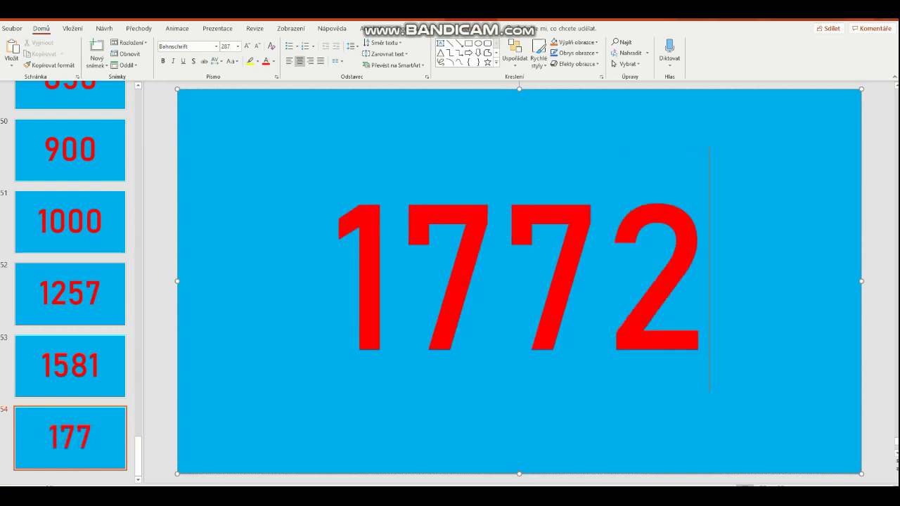
pyautogui.rightClick(40, 449)
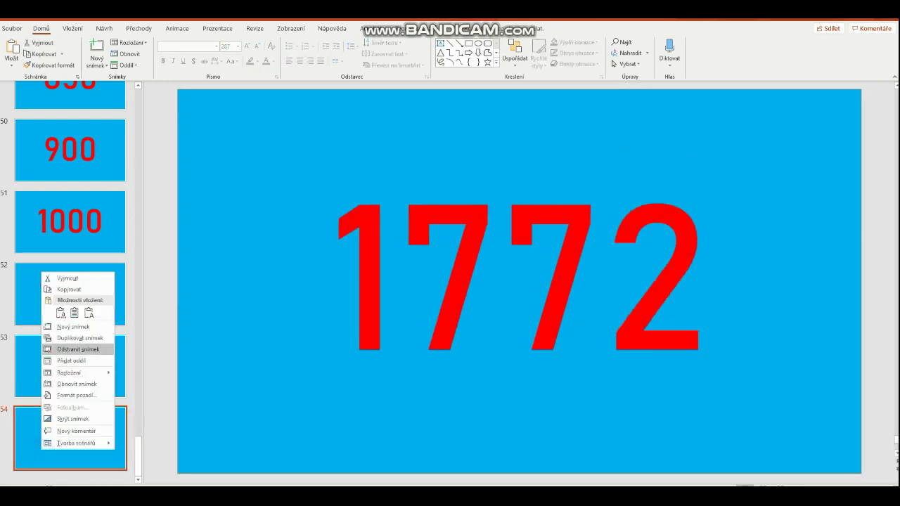
# Step: Duplicate slides to add the numbers 2019 and 2333
pyautogui.click(80, 337)
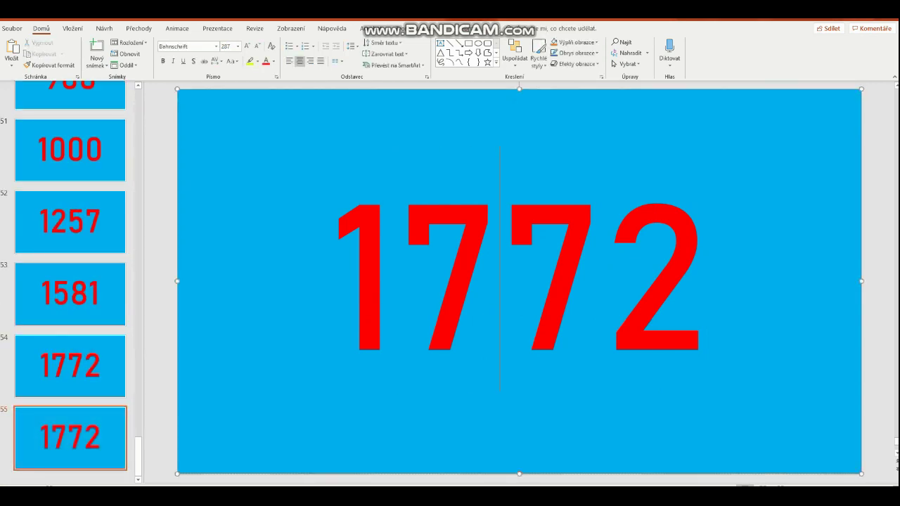
pyautogui.press('BackSpace')
pyautogui.press('BackSpace')
pyautogui.press('BackSpace')
pyautogui.press('BackSpace')
pyautogui.write('2')
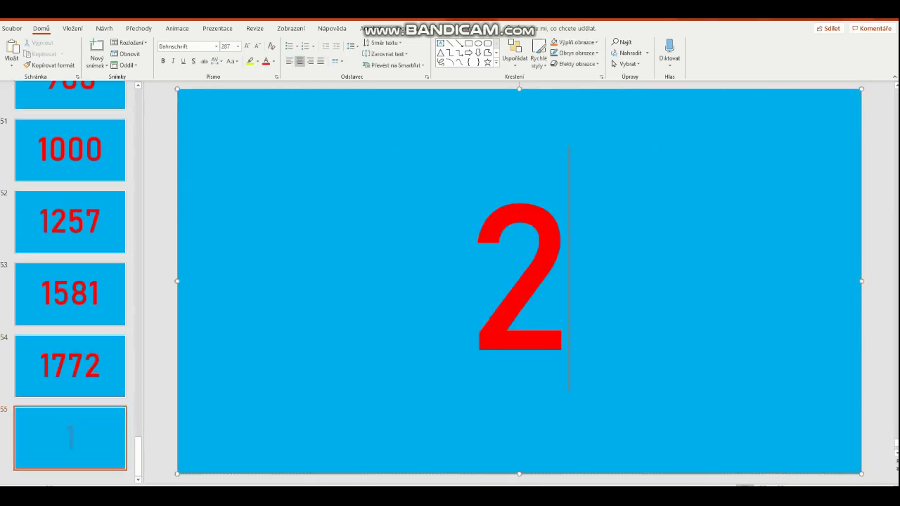
pyautogui.write('019')
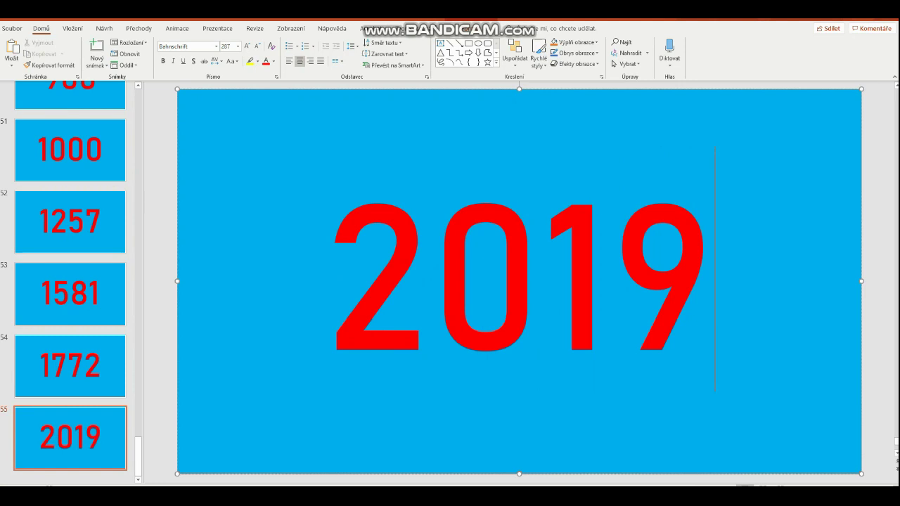
pyautogui.rightClick(105, 446)
pyautogui.click(173, 341)
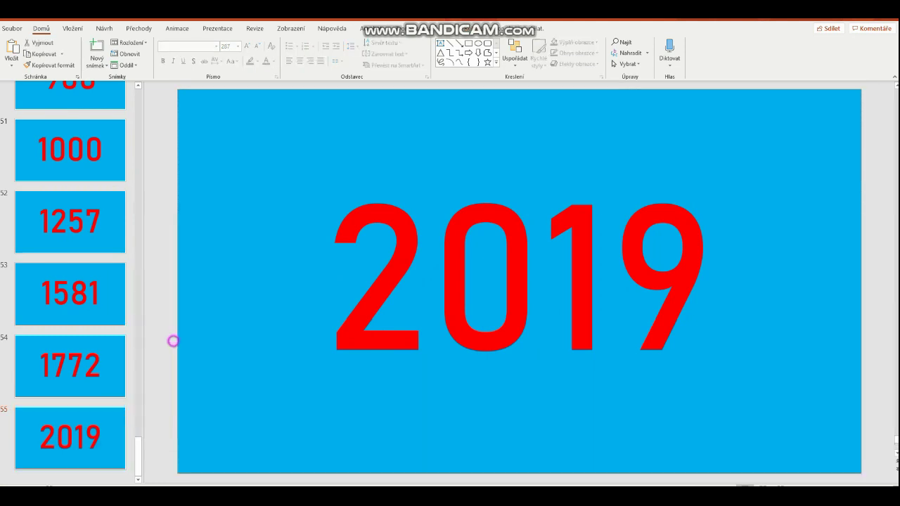
pyautogui.click(538, 281)
pyautogui.press('BackSpace')
pyautogui.write('319')
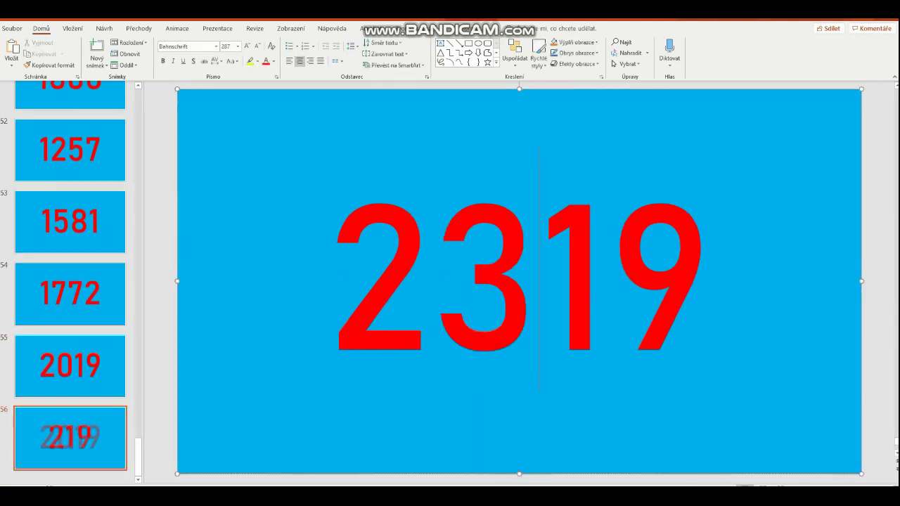
pyautogui.click(608, 281)
pyautogui.press('BackSpace')
pyautogui.press('BackSpace')
pyautogui.write('3')
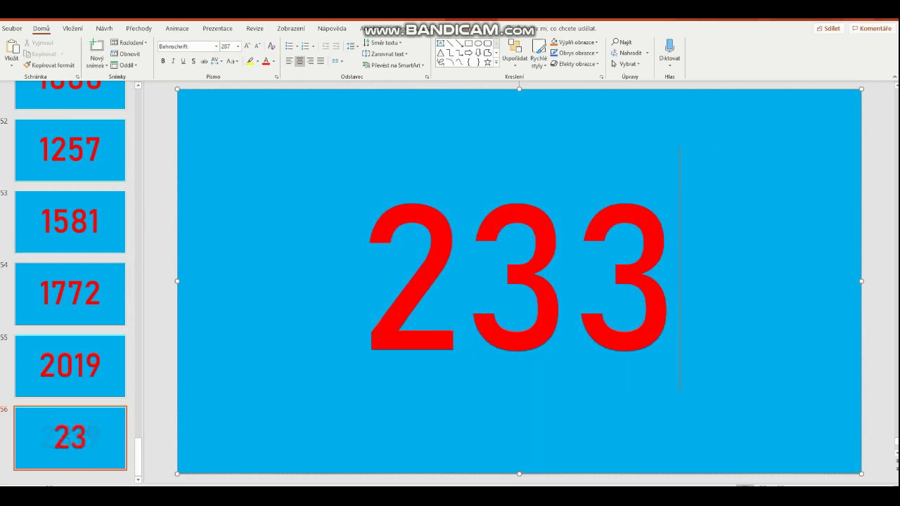
pyautogui.write('3')
# Step: Add duplicated slides reading 2666 and 2999
pyautogui.rightClick(84, 426)
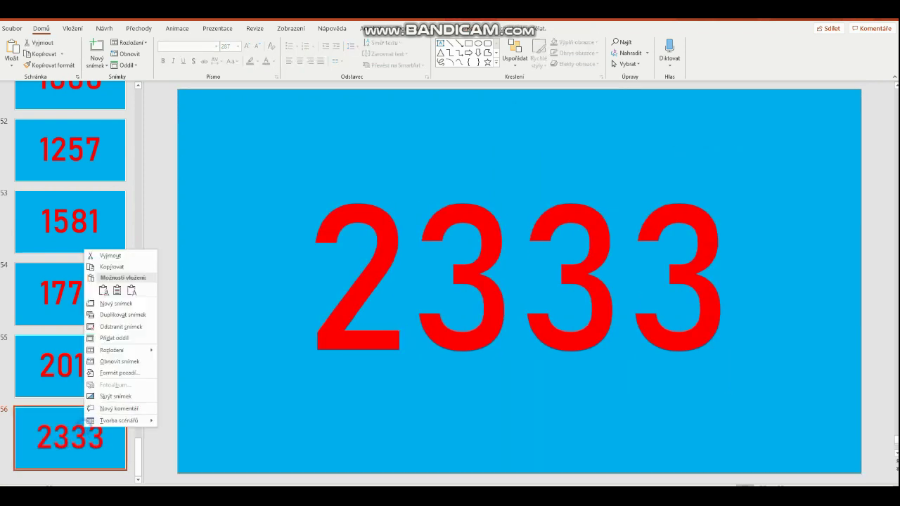
pyautogui.click(148, 317)
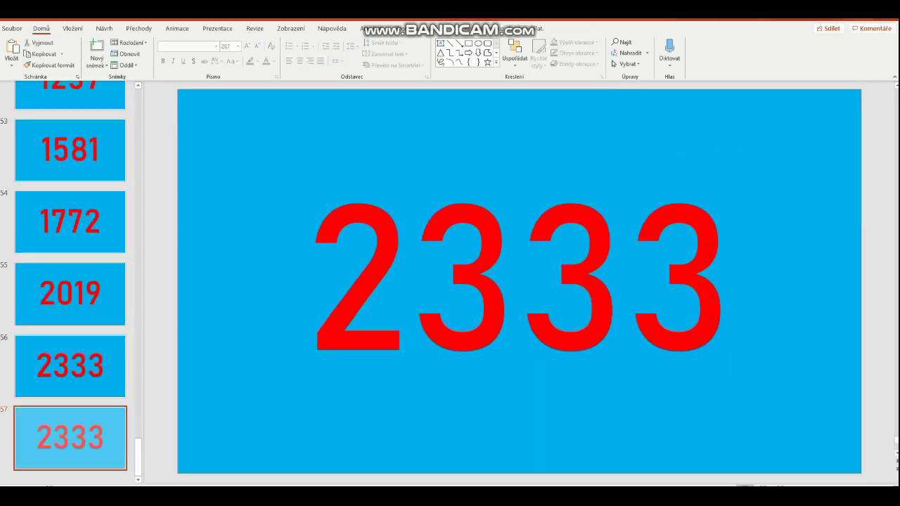
pyautogui.click(402, 300)
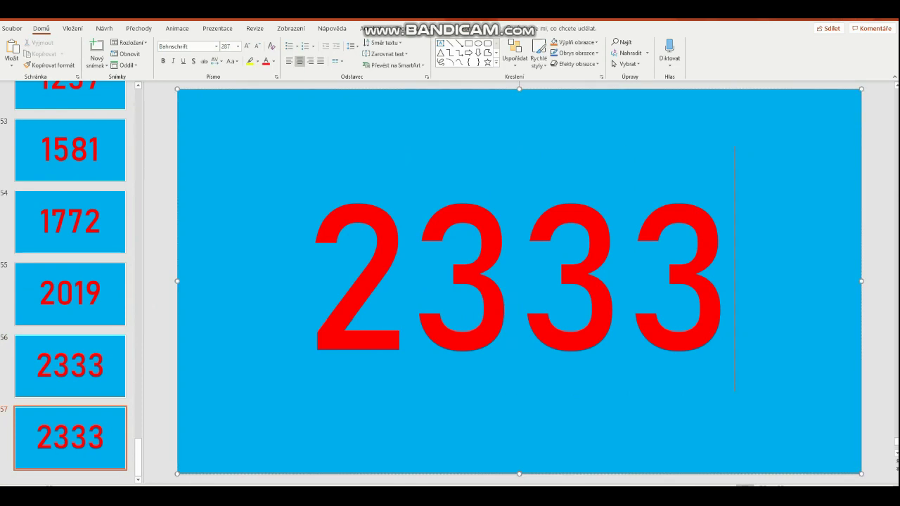
pyautogui.press('BackSpace')
pyautogui.press('BackSpace')
pyautogui.press('BackSpace')
pyautogui.write('666')
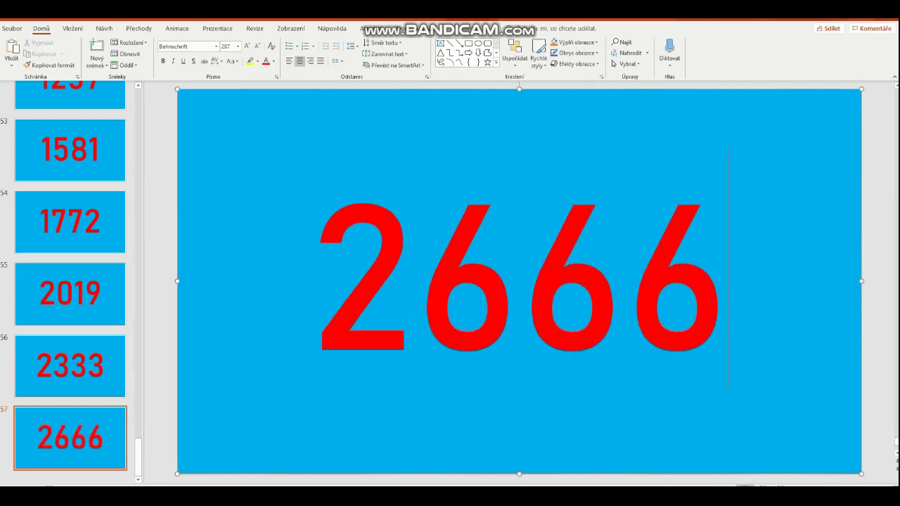
pyautogui.rightClick(133, 258)
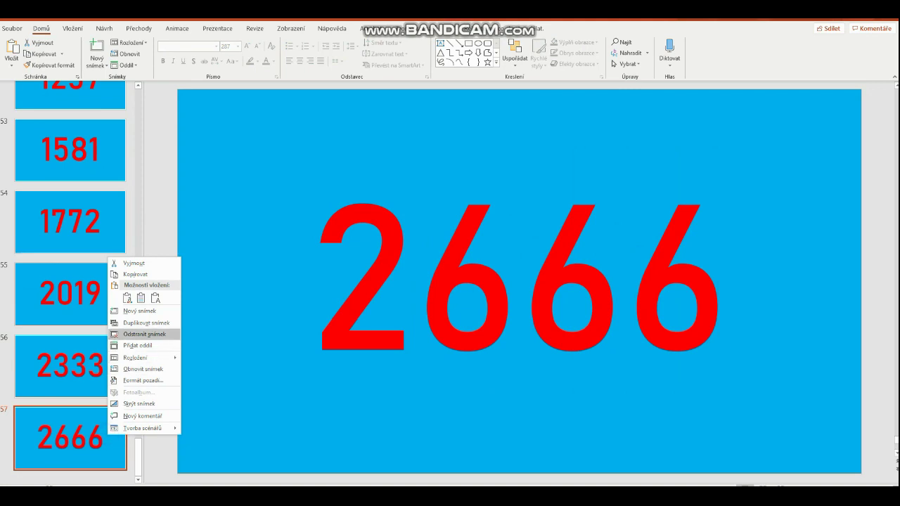
pyautogui.click(170, 320)
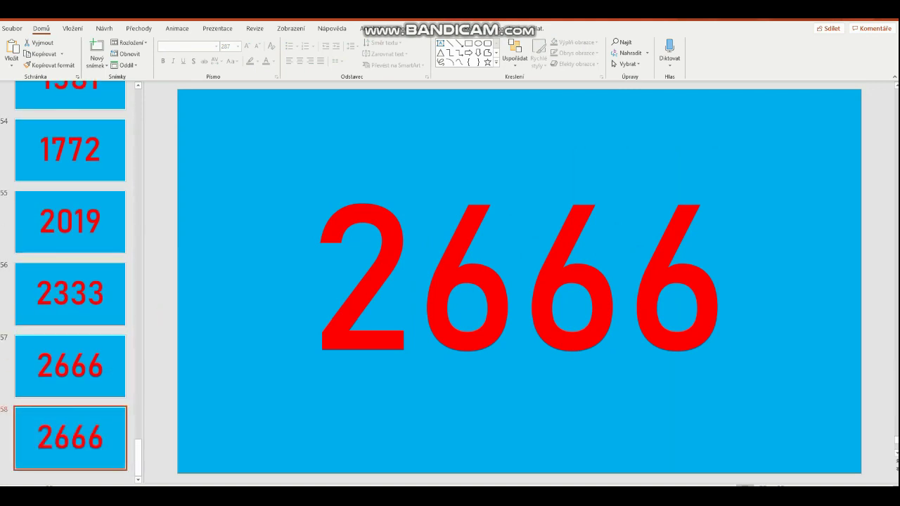
pyautogui.click(510, 281)
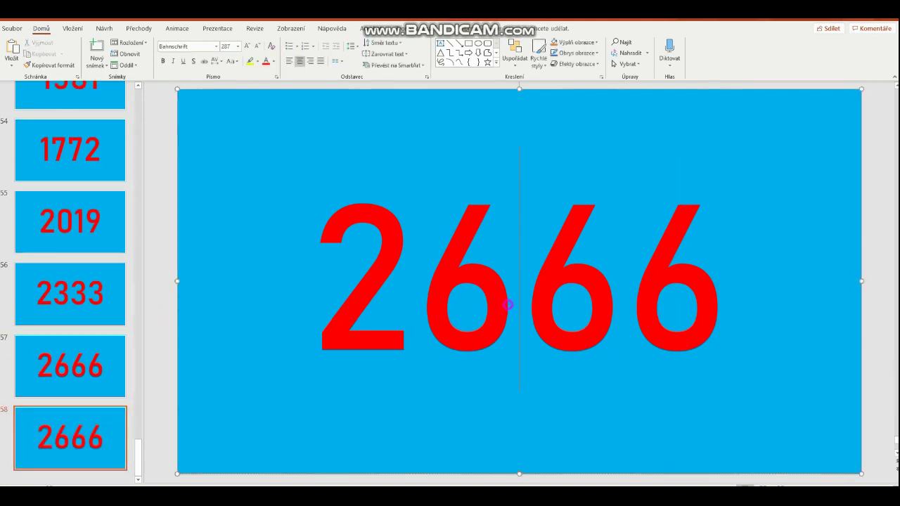
pyautogui.press('BackSpace')
pyautogui.write('9')
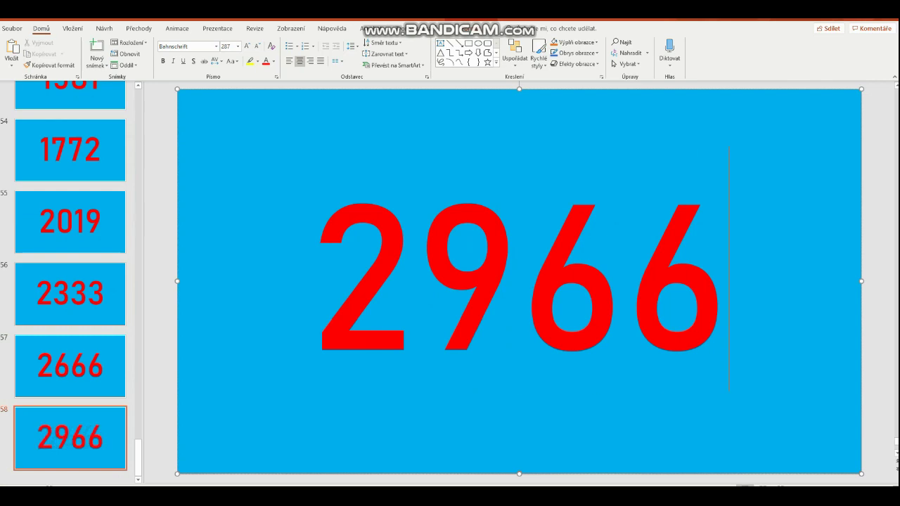
pyautogui.press('BackSpace')
pyautogui.press('BackSpace')
pyautogui.write('99')
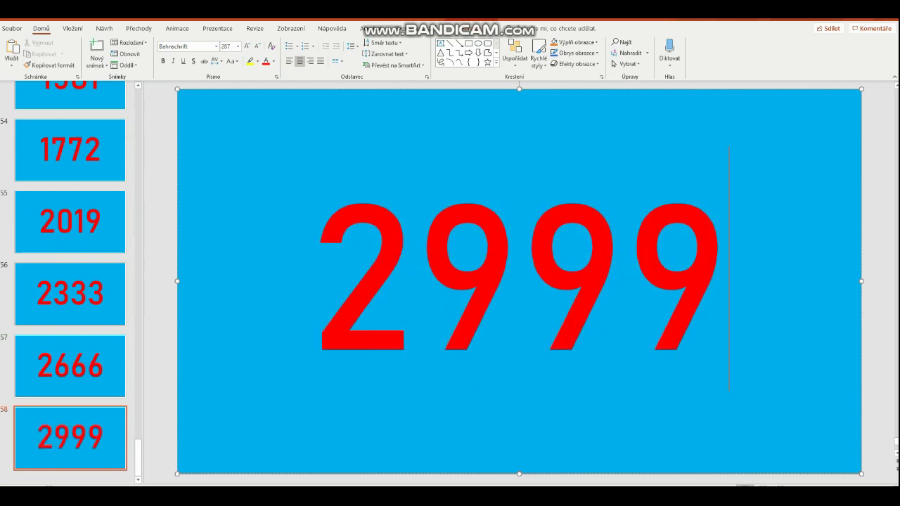
# Step: Duplicate the 2999 slide and change its number to 3332
pyautogui.rightClick(84, 450)
pyautogui.click(138, 337)
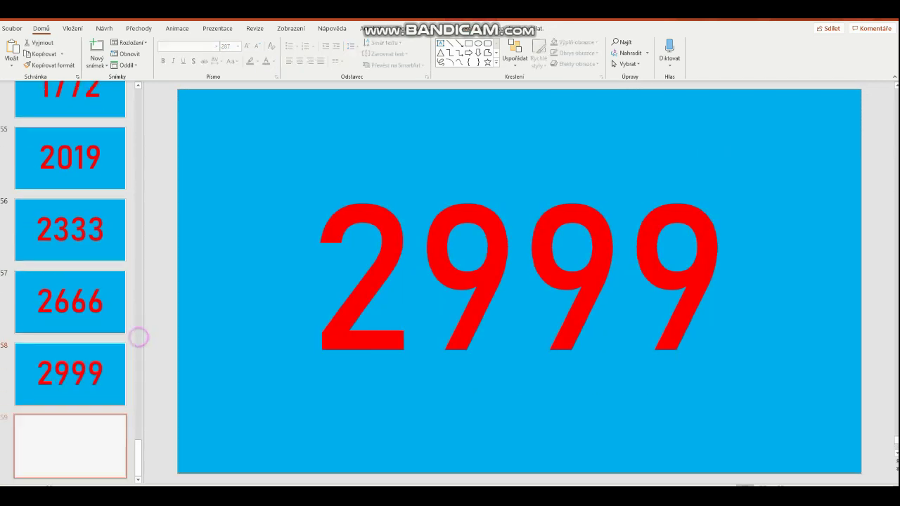
pyautogui.click(492, 325)
pyautogui.press('BackSpace')
pyautogui.press('BackSpace')
pyautogui.write('3')
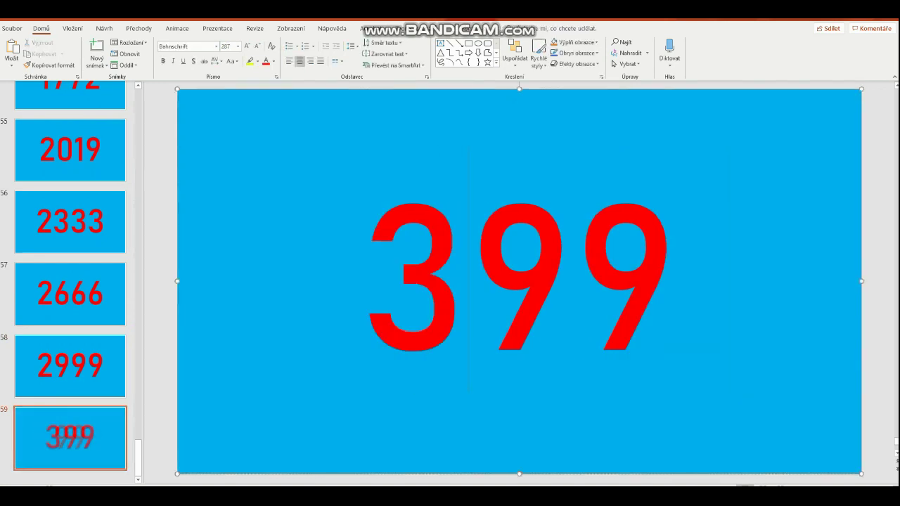
pyautogui.write('3')
pyautogui.press('BackSpace')
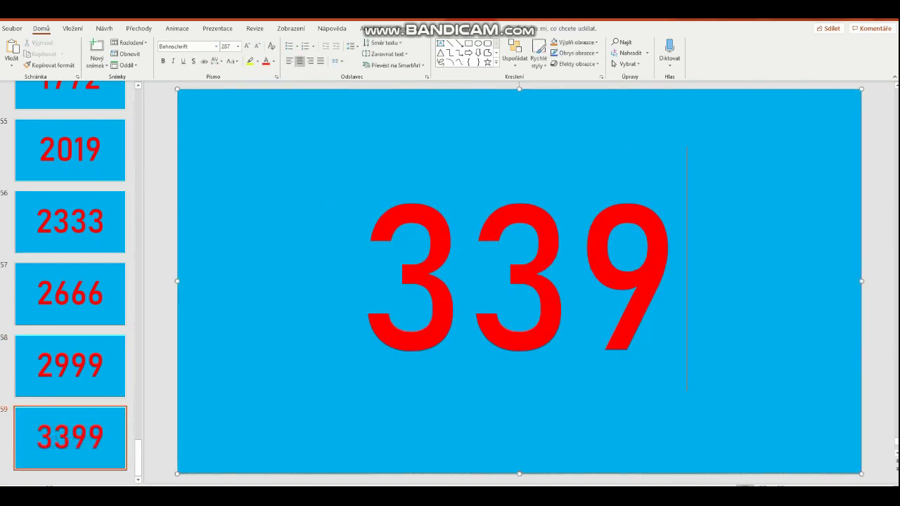
pyautogui.press('BackSpace')
pyautogui.write('32')
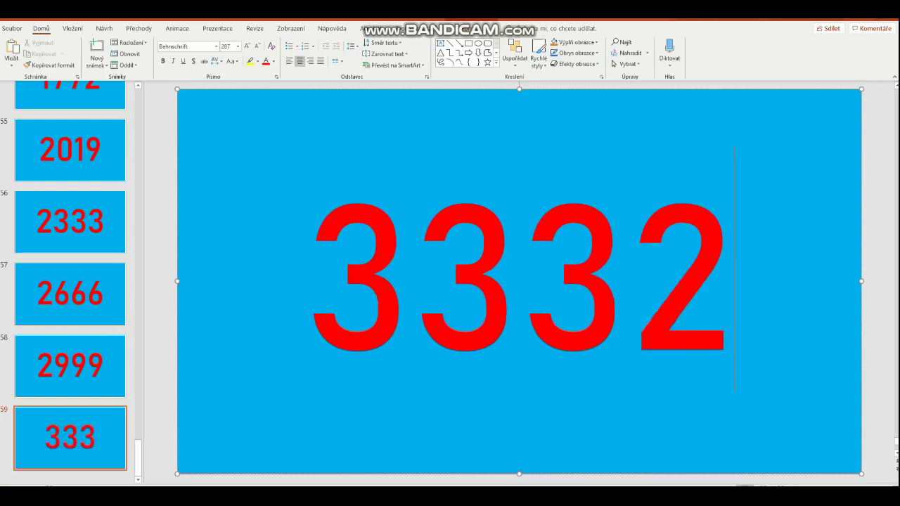
# Step: Duplicate the 3332 slide and change its number to 3665
pyautogui.rightClick(75, 450)
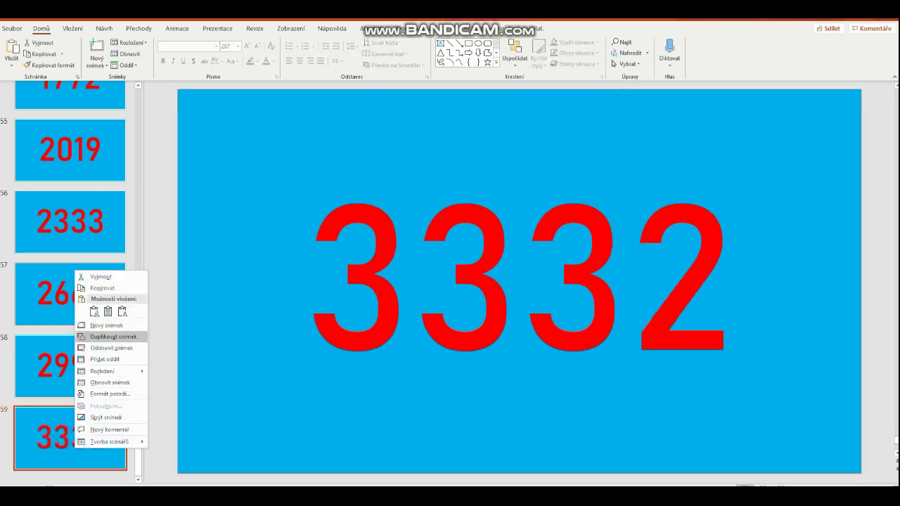
pyautogui.click(127, 337)
pyautogui.click(518, 278)
pyautogui.press('BackSpace')
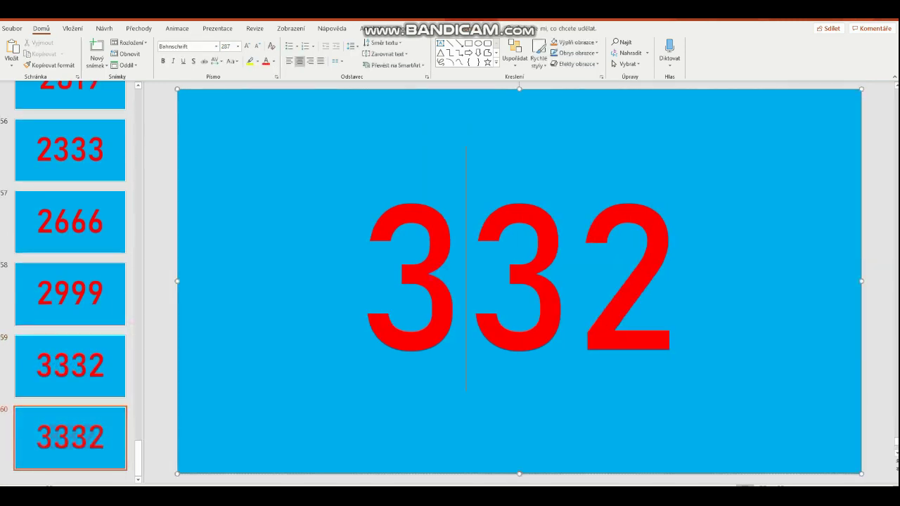
pyautogui.write('6')
pyautogui.press('Delete')
pyautogui.write('6')
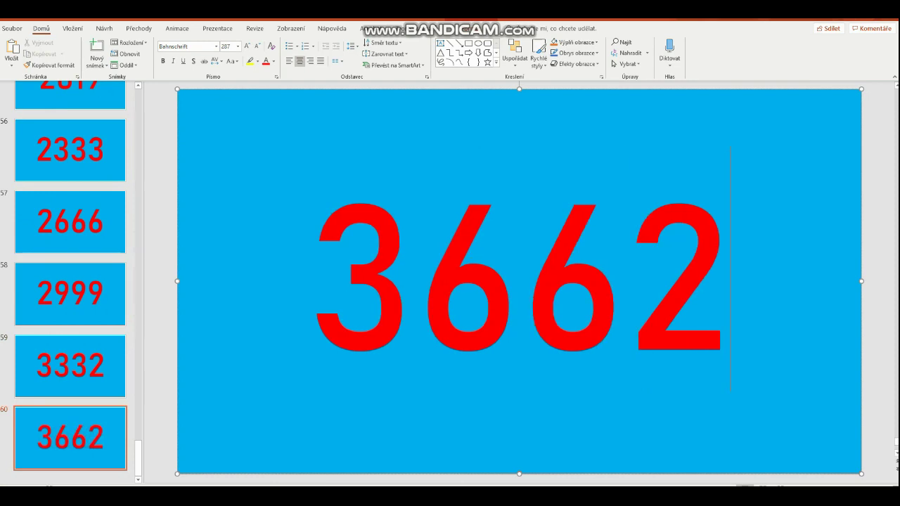
pyautogui.press('Delete')
pyautogui.write('5')
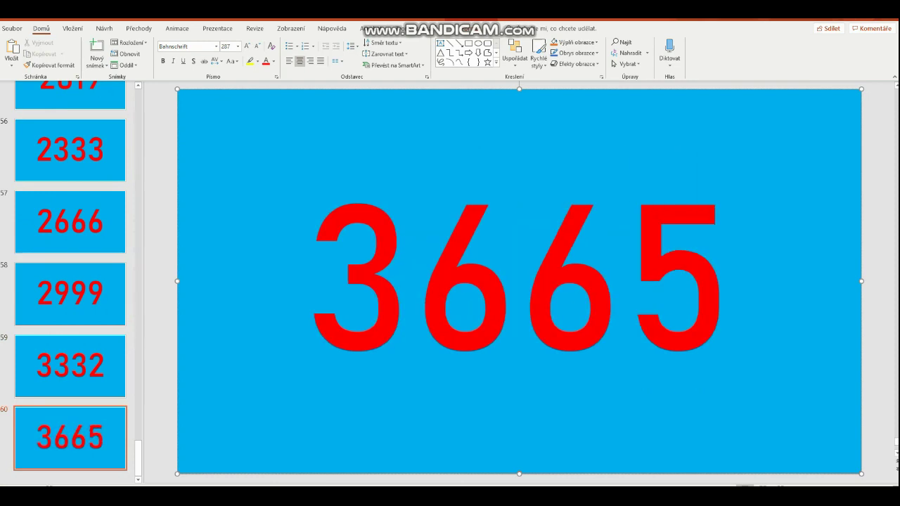
# Step: Duplicate the 3665 slide and change its number to 3998
pyautogui.rightClick(91, 451)
pyautogui.click(154, 343)
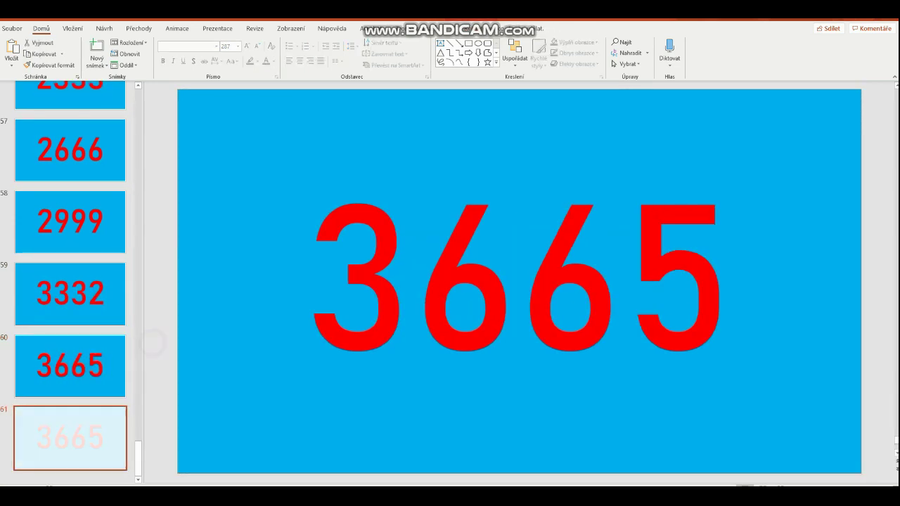
pyautogui.click(526, 261)
pyautogui.press('BackSpace')
pyautogui.write('9')
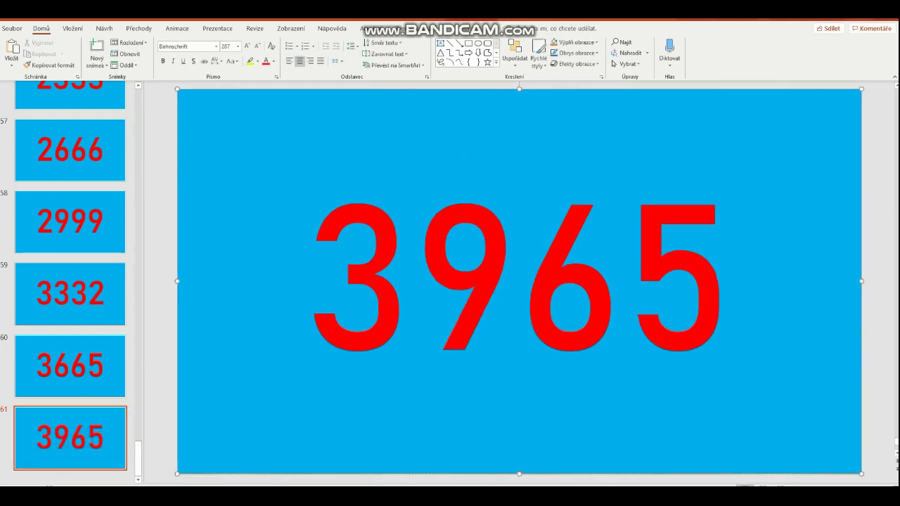
pyautogui.press('BackSpace')
pyautogui.write('9')
pyautogui.press('Delete')
pyautogui.write('99')
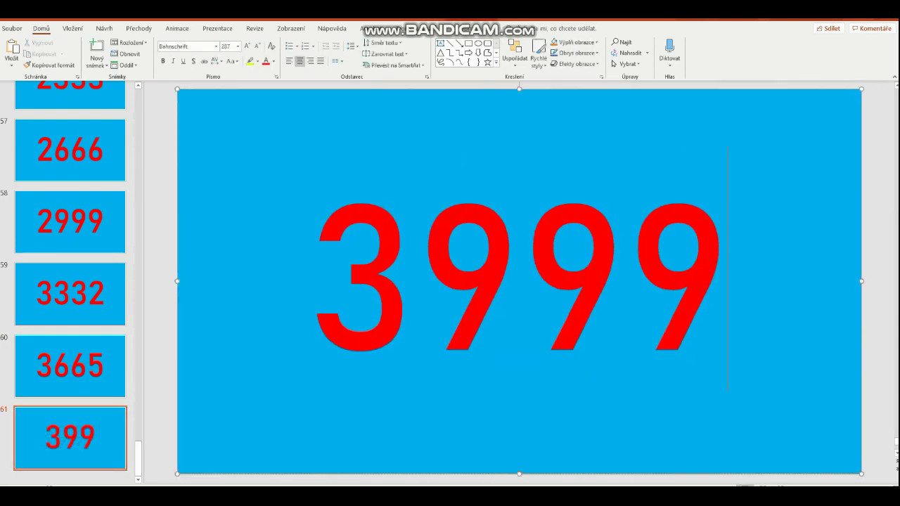
pyautogui.press('BackSpace')
pyautogui.write('8')
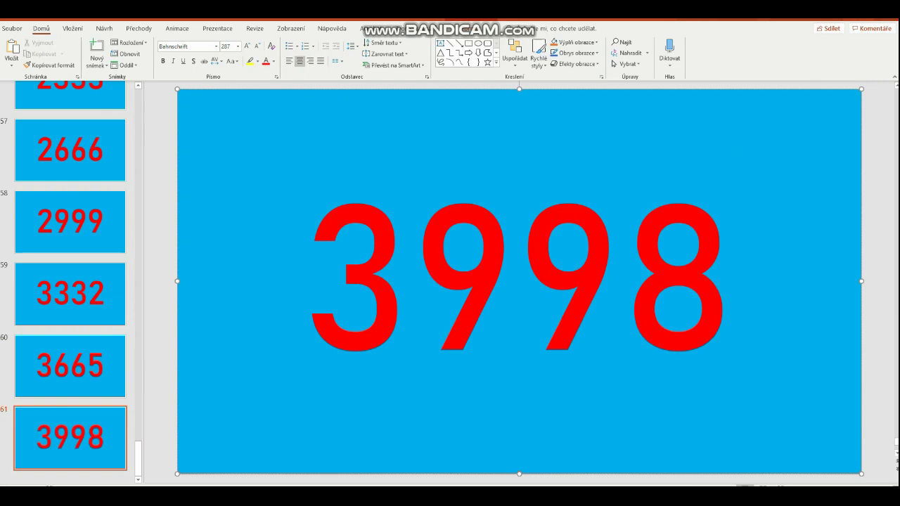
# Step: Duplicate the 3998 slide and change its number to 4331
pyautogui.rightClick(60, 440)
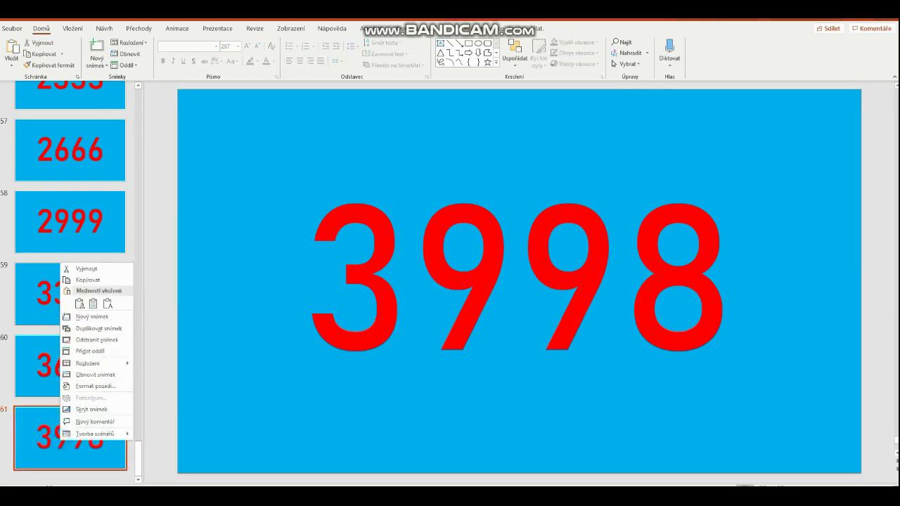
pyautogui.click(128, 328)
pyautogui.click(403, 309)
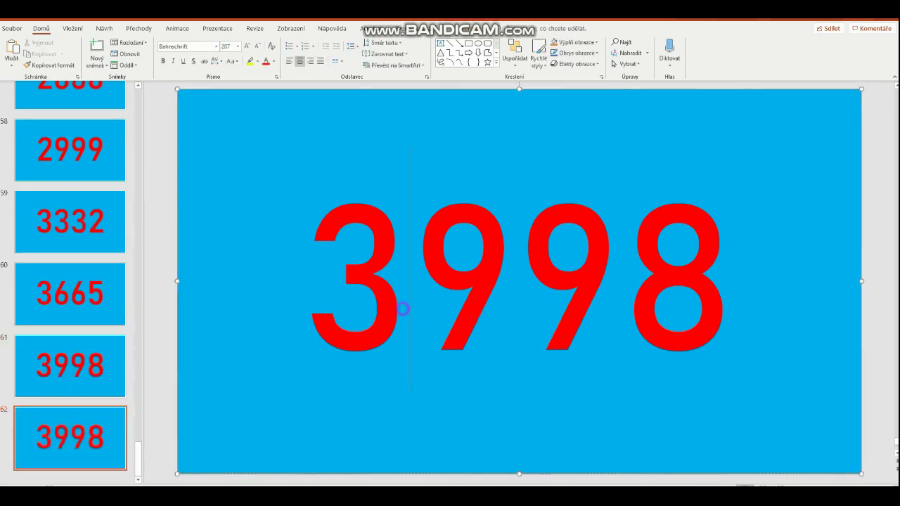
pyautogui.press('BackSpace')
pyautogui.write('4')
pyautogui.press('Delete')
pyautogui.write('3')
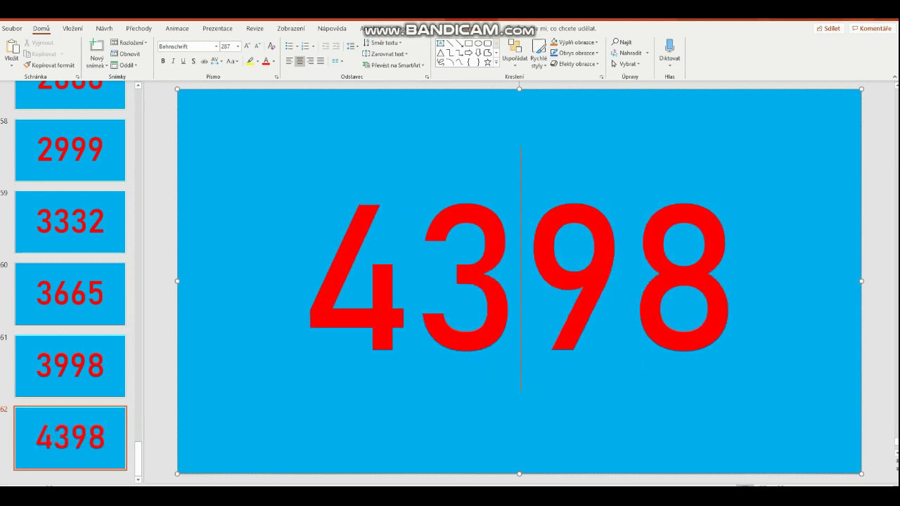
pyautogui.press('Delete')
pyautogui.write('3')
pyautogui.press('Right')
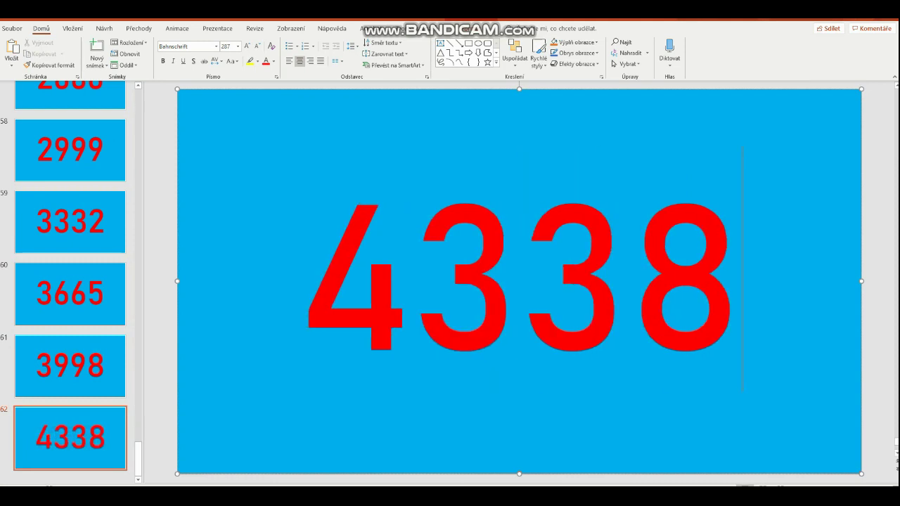
pyautogui.press('BackSpace')
pyautogui.write('1')
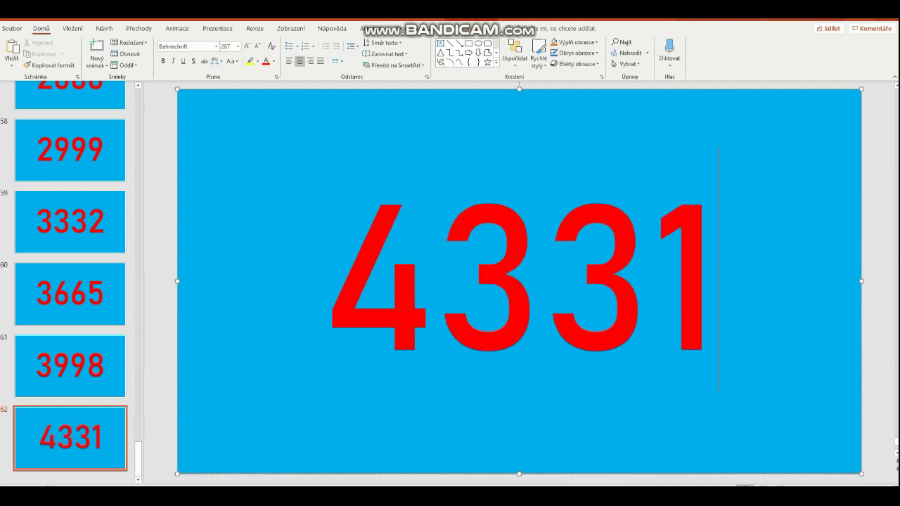
# Step: Duplicate the finished 4331 slide to create another copy
pyautogui.click(38, 457)
pyautogui.rightClick(38, 457)
pyautogui.click(77, 345)
# Step: Change the number on the copied slide from 4331 to 4664
pyautogui.click(535, 269)
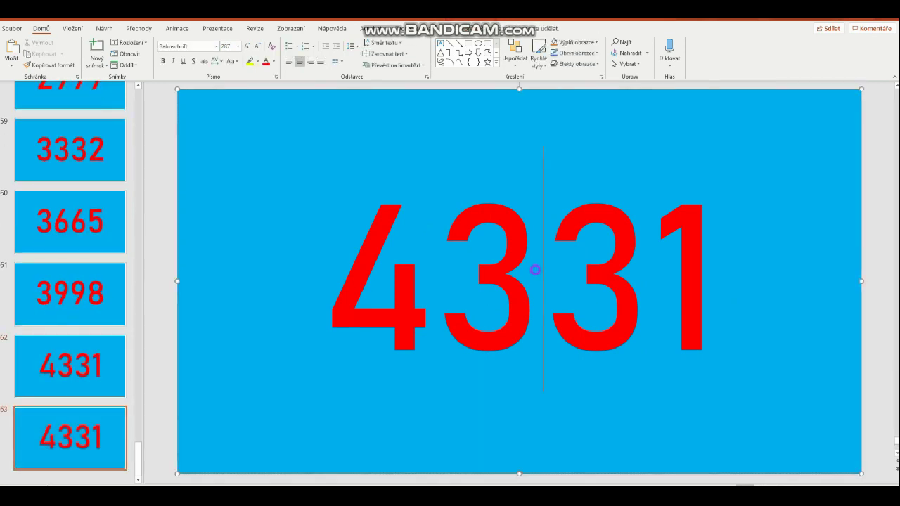
pyautogui.press('BackSpace')
pyautogui.press('Delete')
pyautogui.write('6')
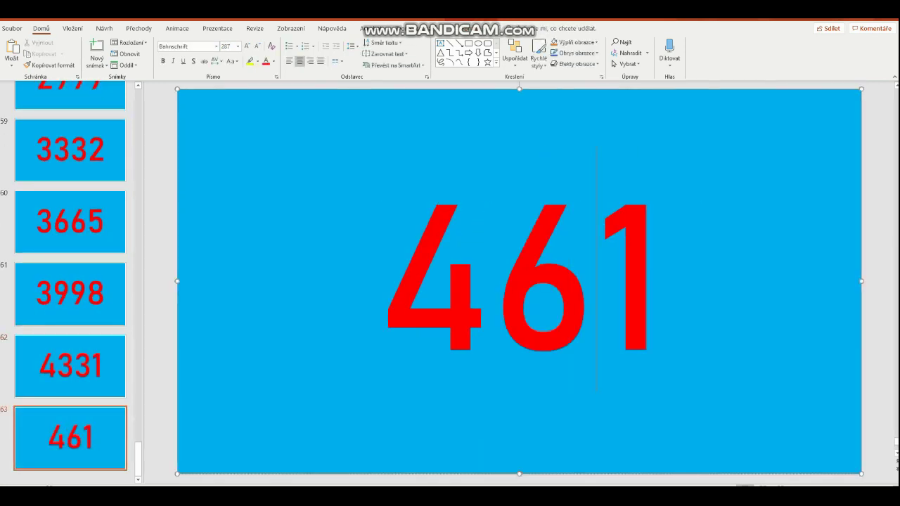
pyautogui.write('6')
pyautogui.press('Delete')
pyautogui.write('4')
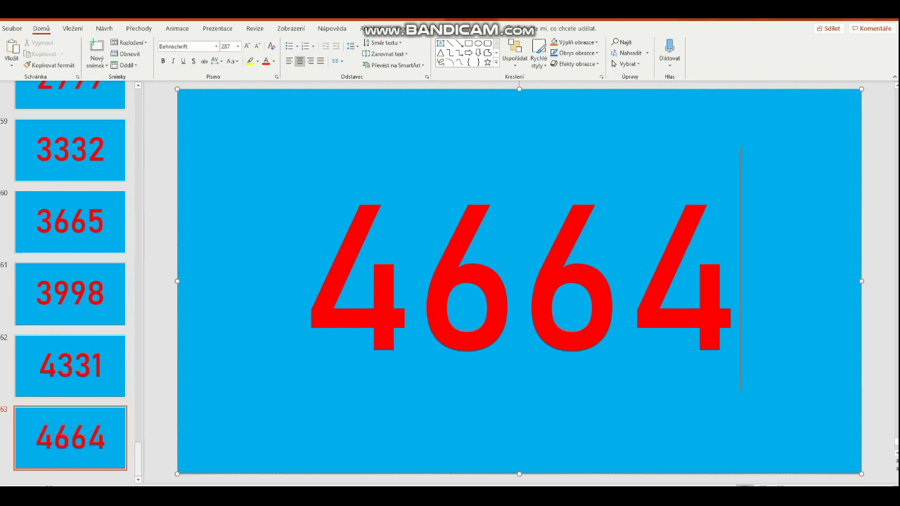
# Step: Duplicate the 4664 slide and change its number to 4997
pyautogui.rightClick(53, 440)
pyautogui.click(78, 336)
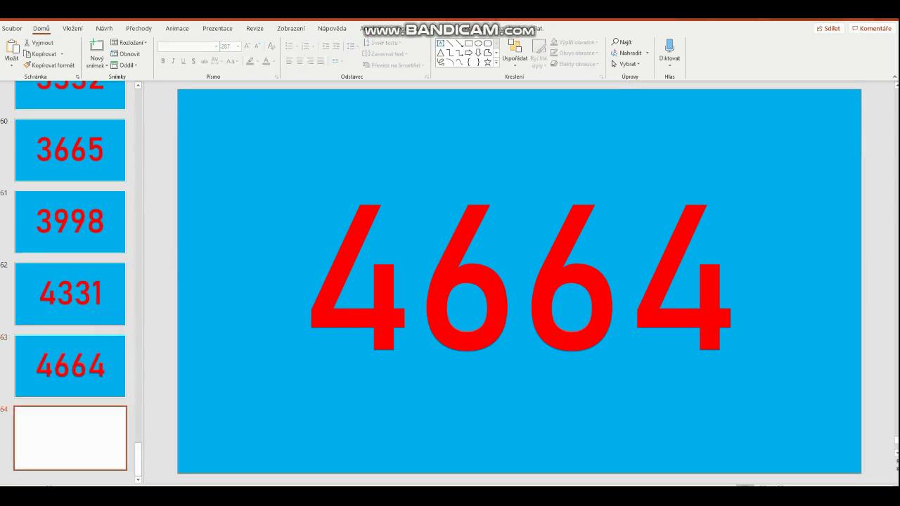
pyautogui.click(481, 240)
pyautogui.press('Delete')
pyautogui.press('BackSpace')
pyautogui.write('9')
pyautogui.press('BackSpace')
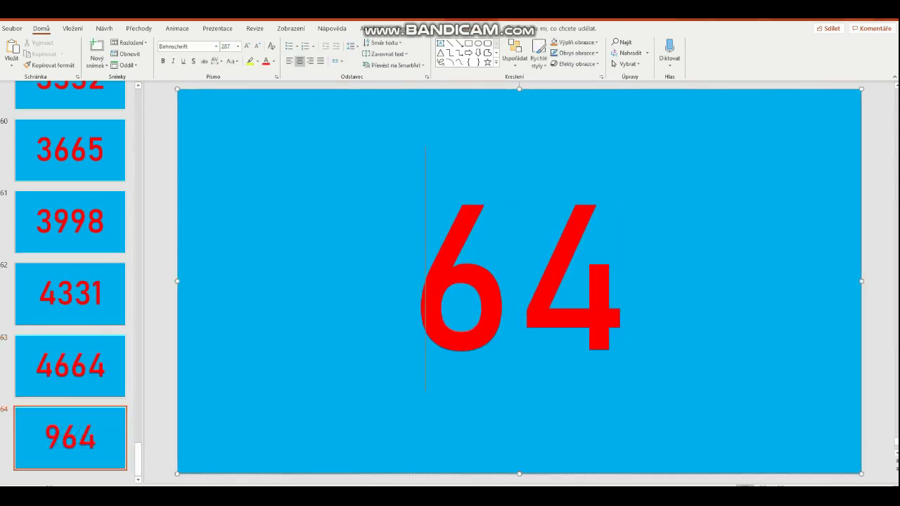
pyautogui.write('49')
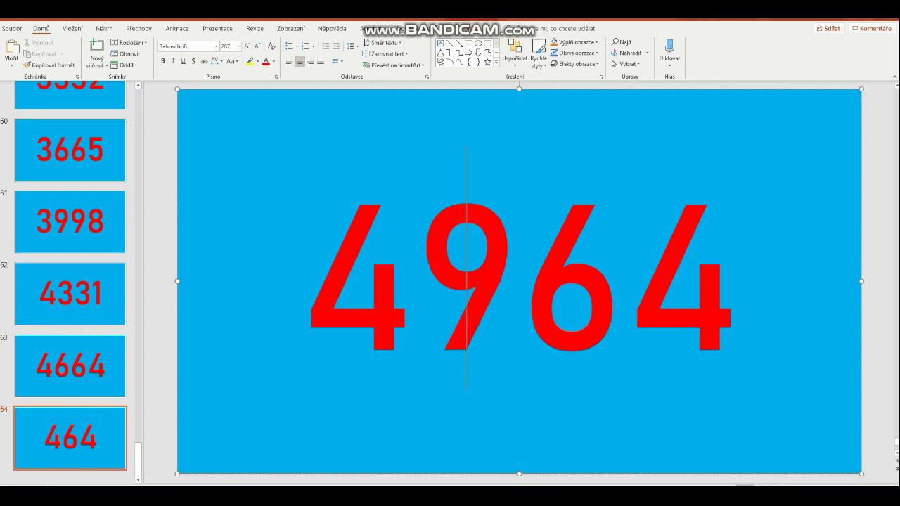
pyautogui.press('Delete')
pyautogui.write('9')
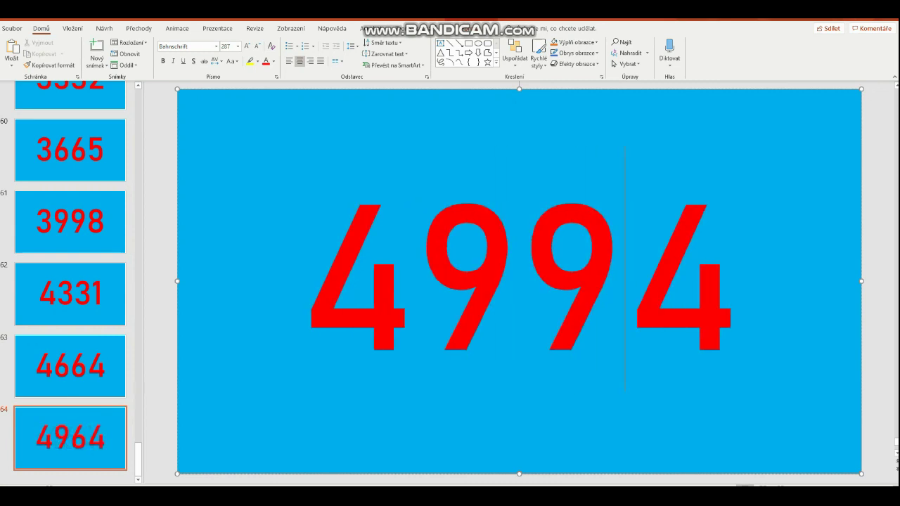
pyautogui.press('Delete')
pyautogui.write('7')
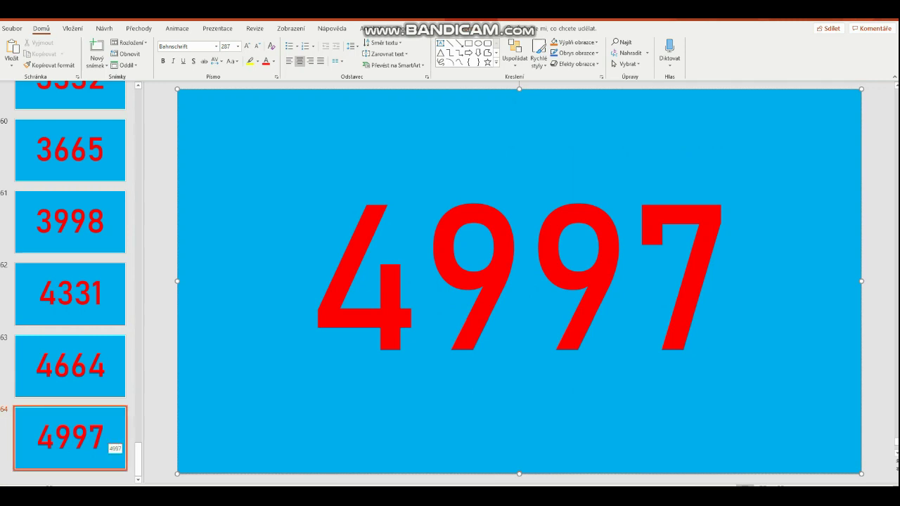
# Step: Duplicate the 4997 slide and make the final slide read 5000
pyautogui.rightClick(109, 436)
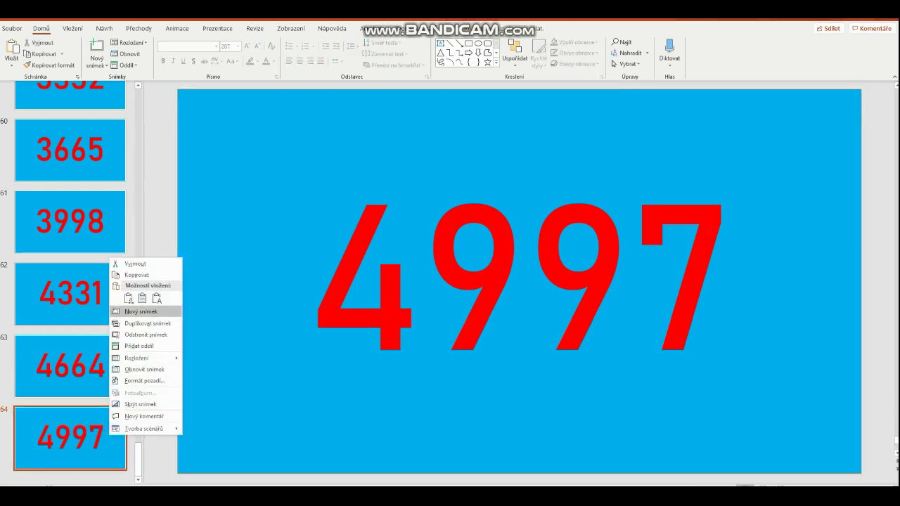
pyautogui.click(161, 323)
pyautogui.click(724, 281)
pyautogui.press('BackSpace')
pyautogui.press('BackSpace')
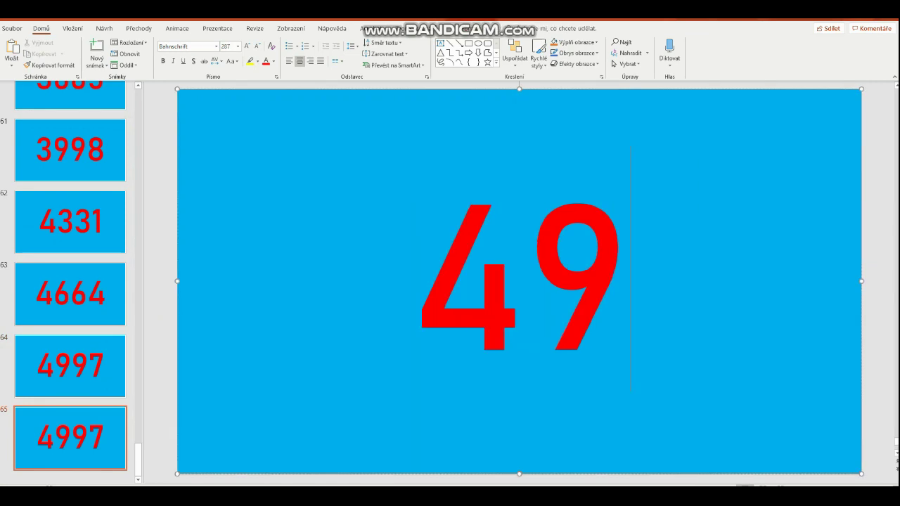
pyautogui.press('BackSpace')
pyautogui.press('BackSpace')
pyautogui.write('2')
pyautogui.press('BackSpace')
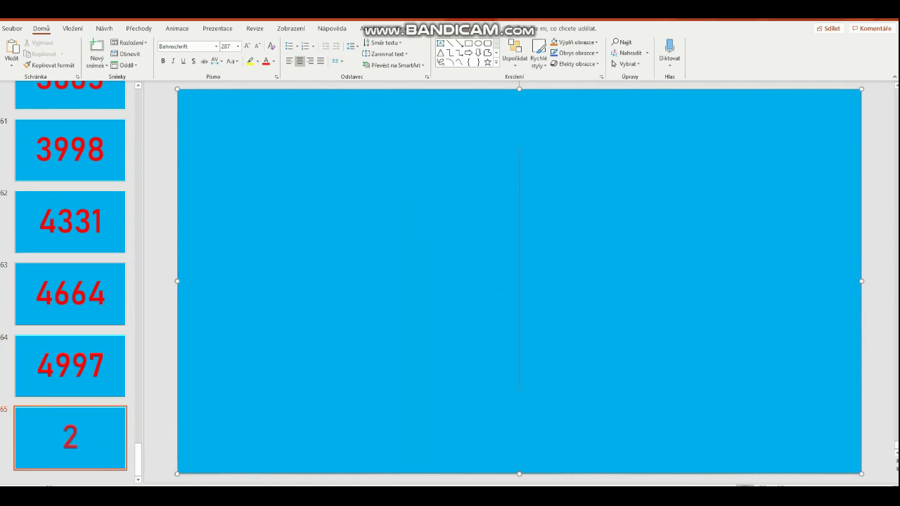
pyautogui.write('50000')
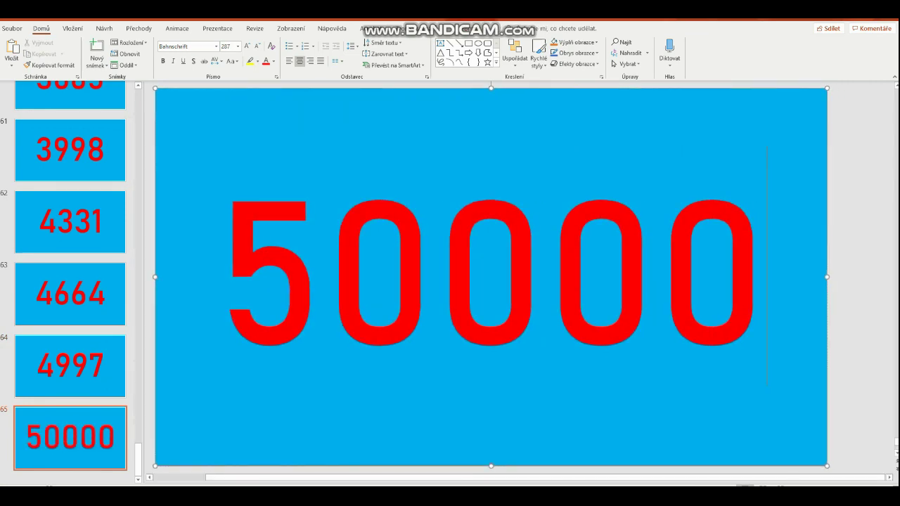
pyautogui.press('BackSpace')
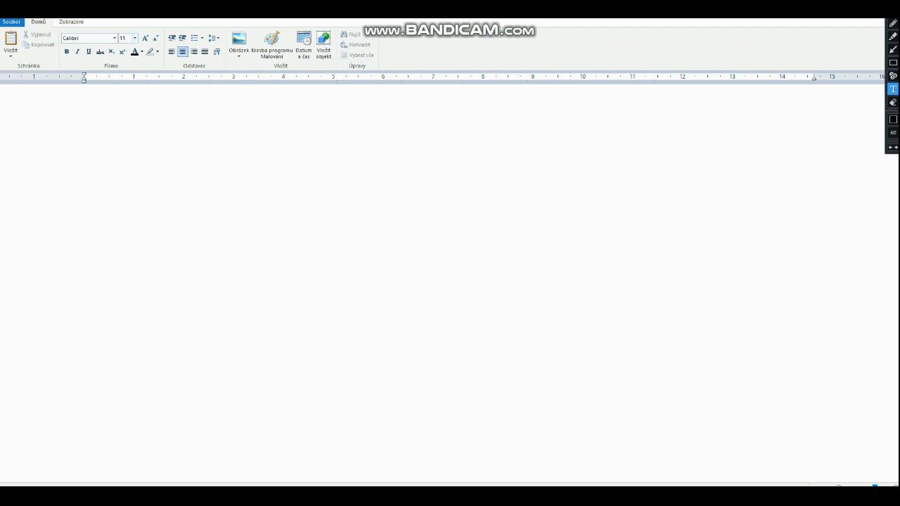
# Step: Correct the on-screen title typo so it reads '3. WordPad', then exit the drawing tools
pyautogui.click(313, 278)
pyautogui.write('3.')
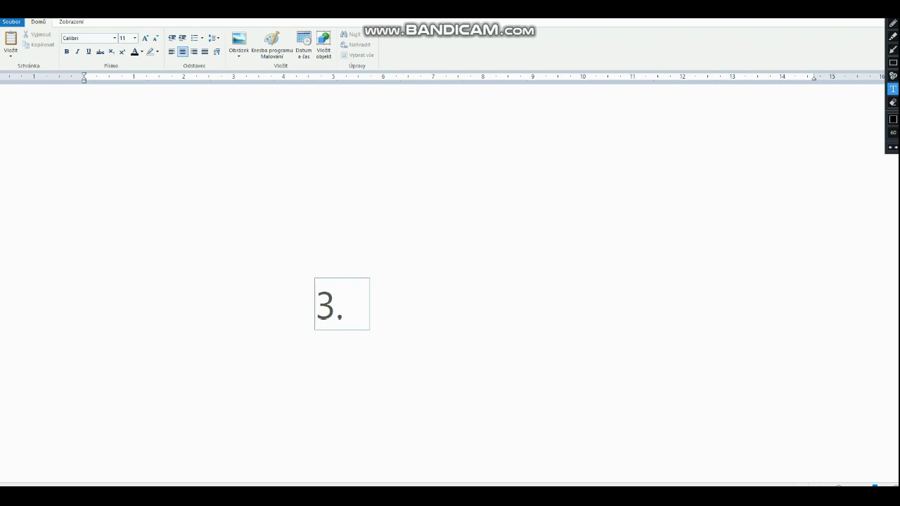
pyautogui.write(' Wo')
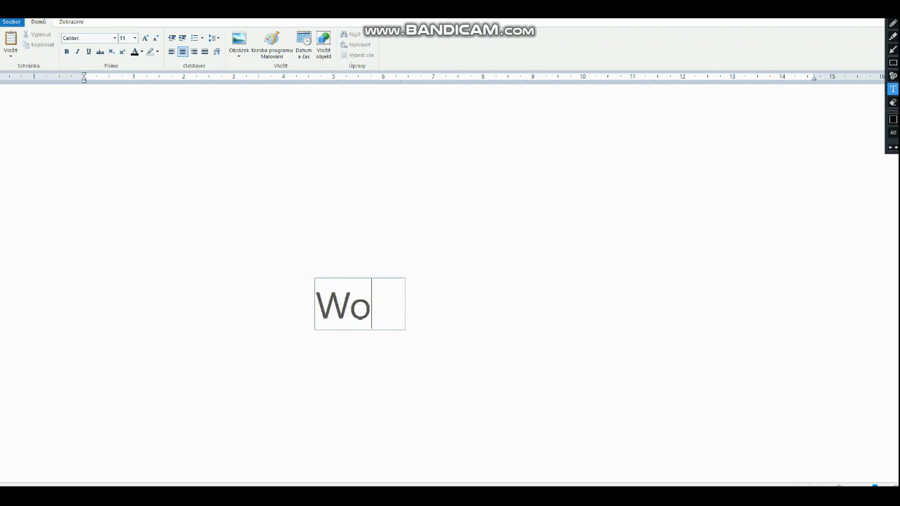
pyautogui.write('e')
pyautogui.press('BackSpace')
pyautogui.write('r')
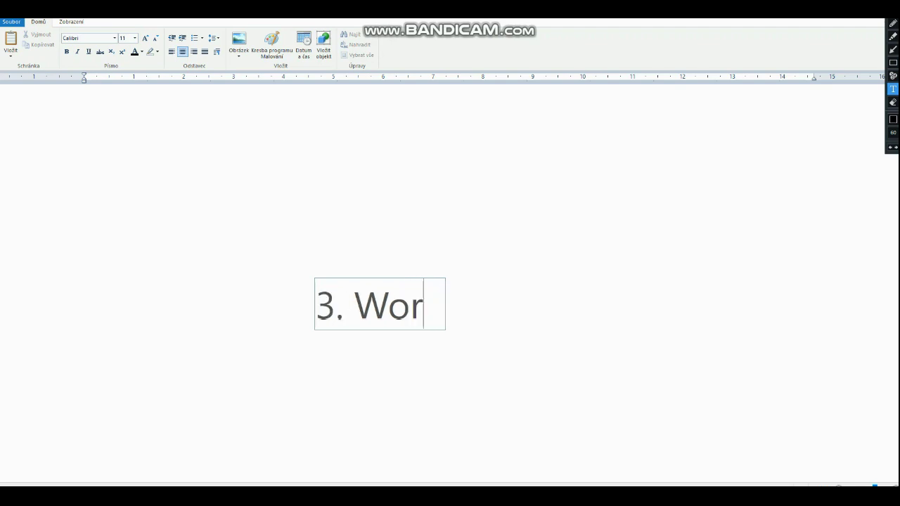
pyautogui.write('d ')
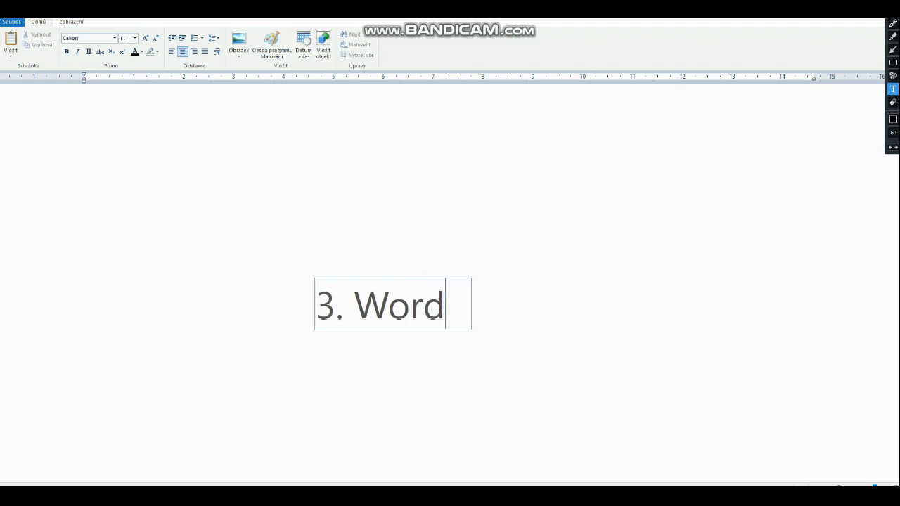
pyautogui.write('Pa')
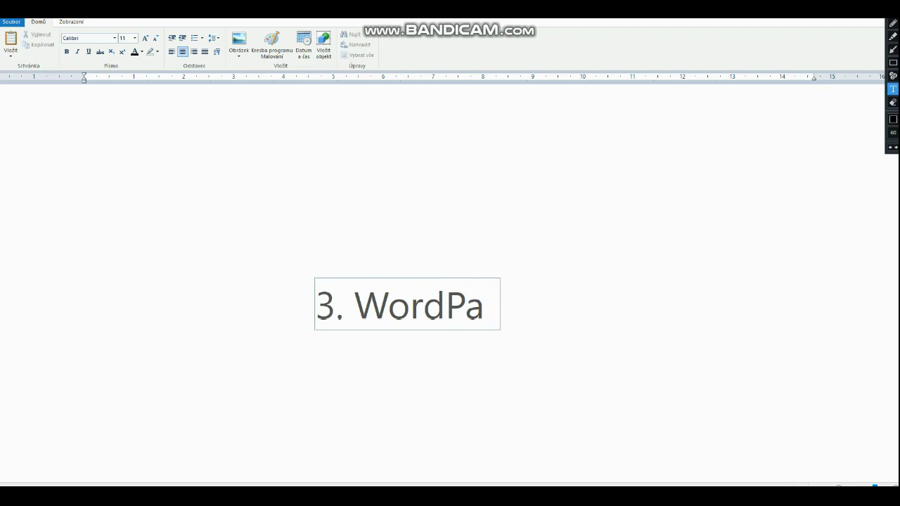
pyautogui.write('d')
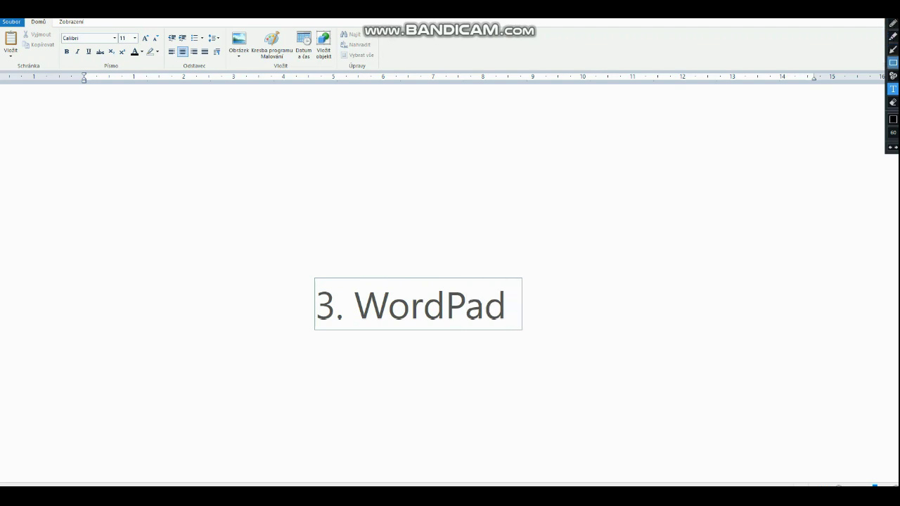
pyautogui.press('Escape')
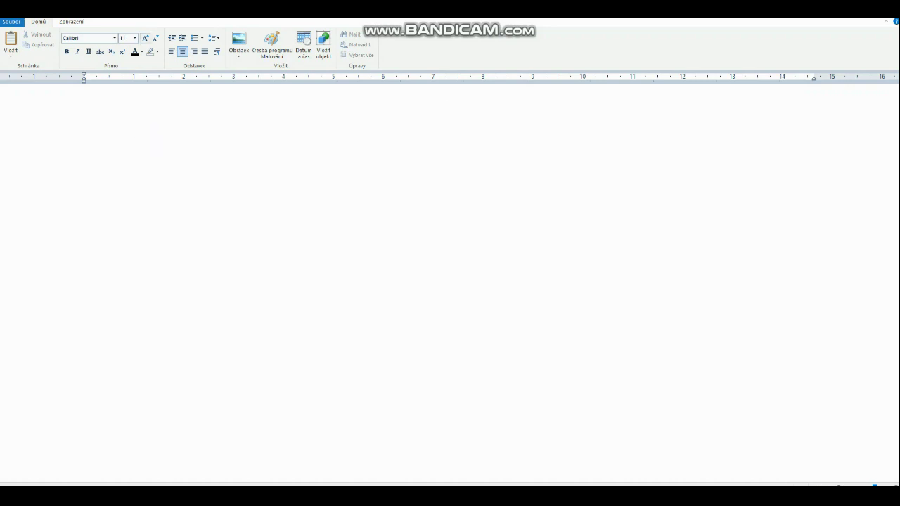
# Step: Set the WordPad text size to 72 and prepare the page for typing
pyautogui.click(134, 38)
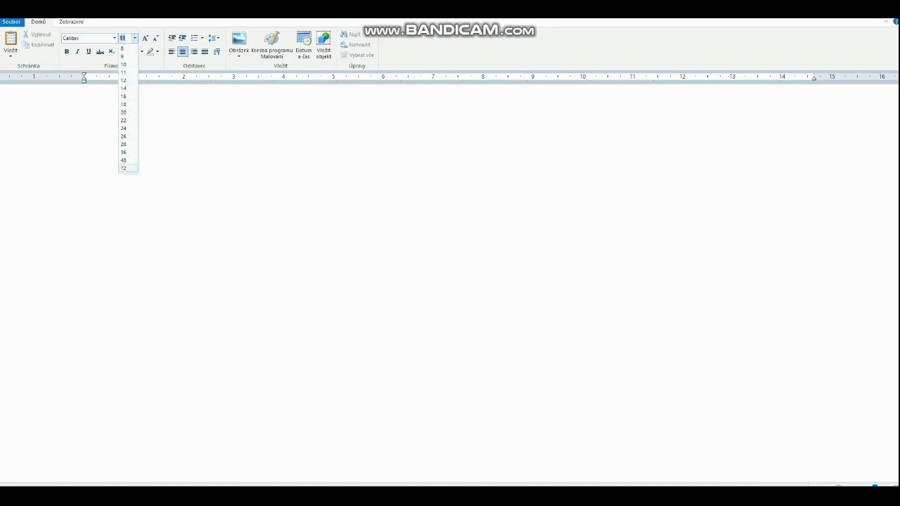
pyautogui.click(127, 167)
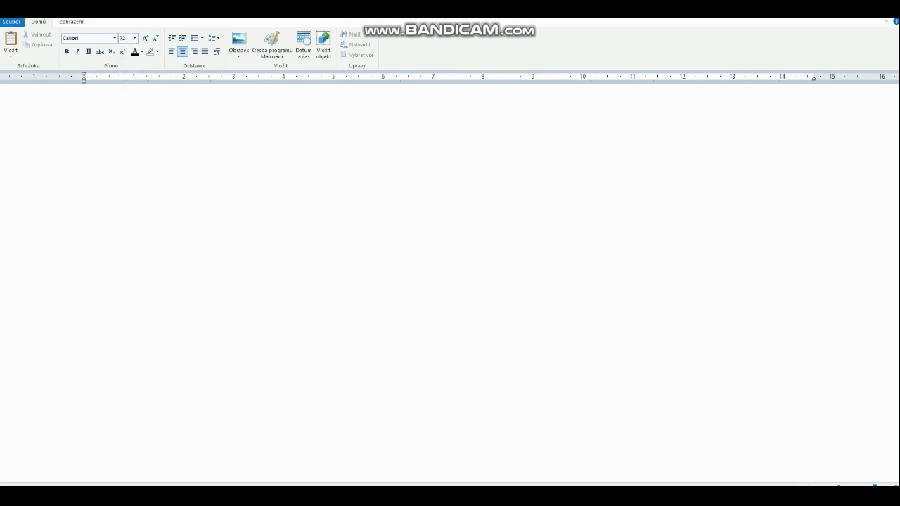
pyautogui.write('1')
pyautogui.press('BackSpace')
pyautogui.keyDown('ctrl'); pyautogui.scroll(5, 450, 282); pyautogui.keyUp('ctrl')
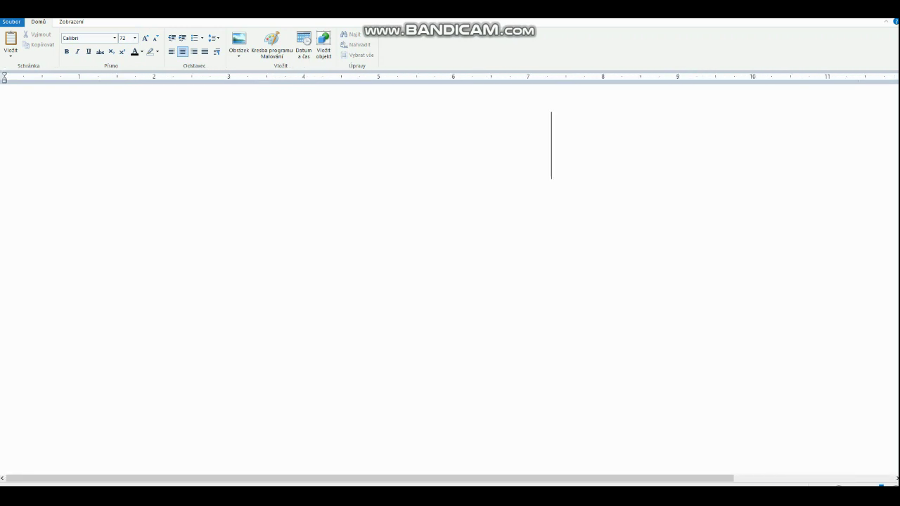
pyautogui.moveTo(397, 479); pyautogui.dragTo(481, 478)
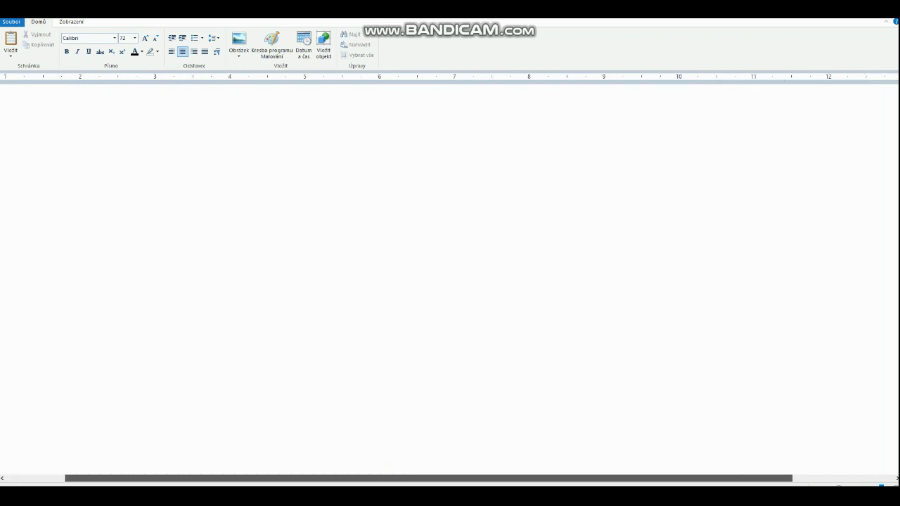
# Step: Type the numbers 1 through 11, each on its own line
pyautogui.write('1')
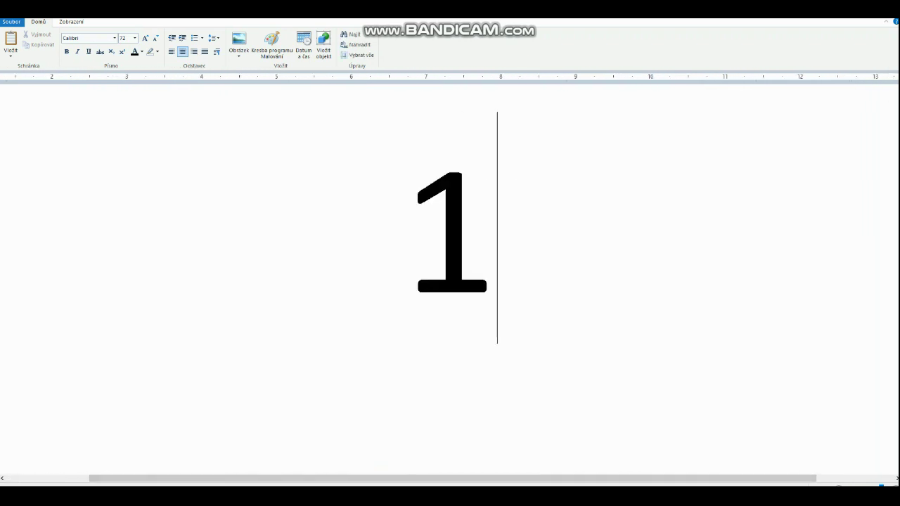
pyautogui.press('Return')
pyautogui.write('2')
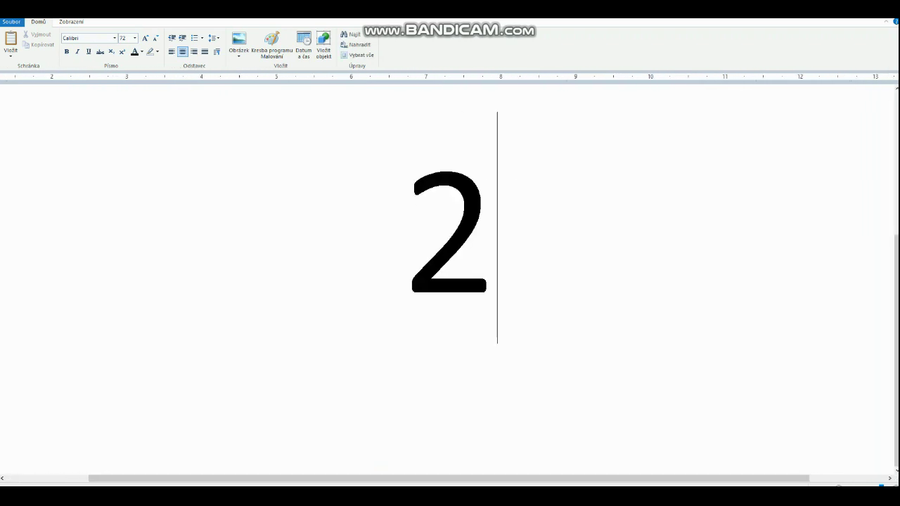
pyautogui.press('Return')
pyautogui.write('3')
pyautogui.press('Return')
pyautogui.write('4 ')
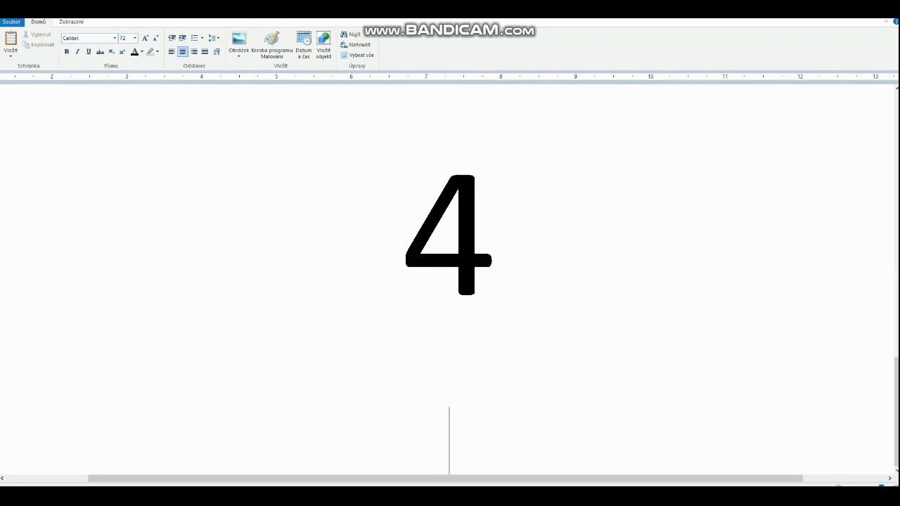
pyautogui.write('5 6 7')
pyautogui.press('Return')
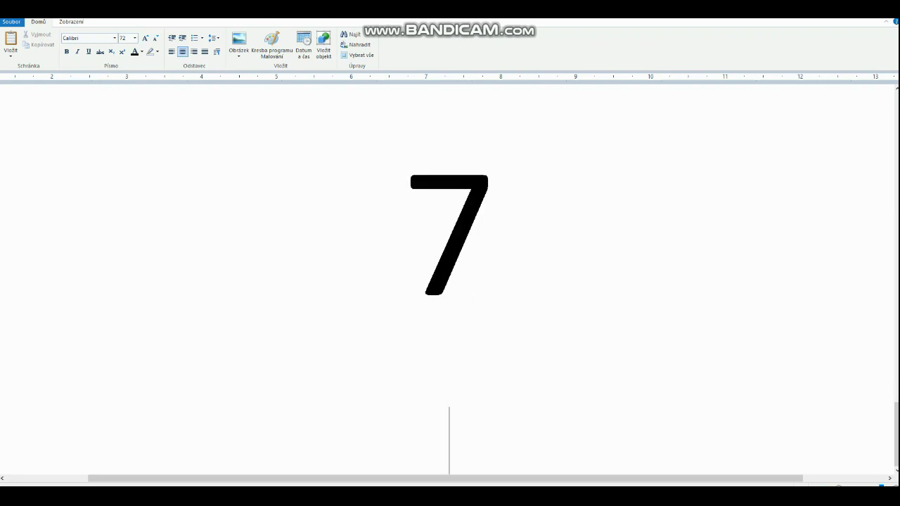
pyautogui.write('8')
pyautogui.press('Return')
pyautogui.write('9')
pyautogui.press('Return')
pyautogui.write('10')
pyautogui.press('Return')
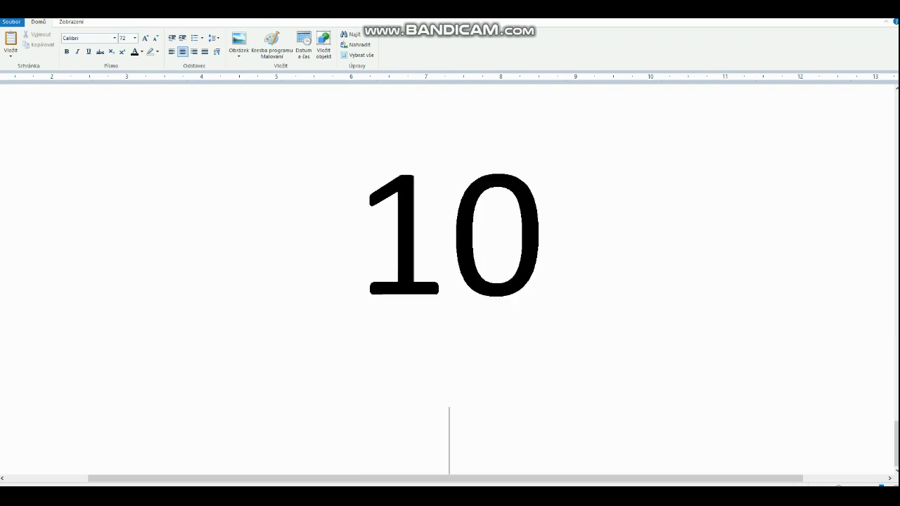
pyautogui.write('11')
pyautogui.press('Return')
# Step: Add the doubling lines 12, 24, 48, 96, 192, 384 and 768, fixing the 765 typo
pyautogui.write('12')
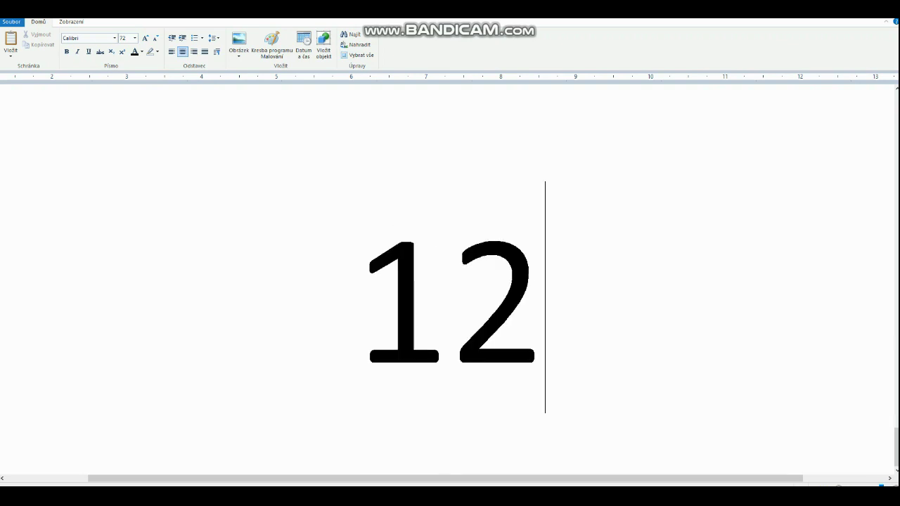
pyautogui.press('Return')
pyautogui.write('24')
pyautogui.press('Return')
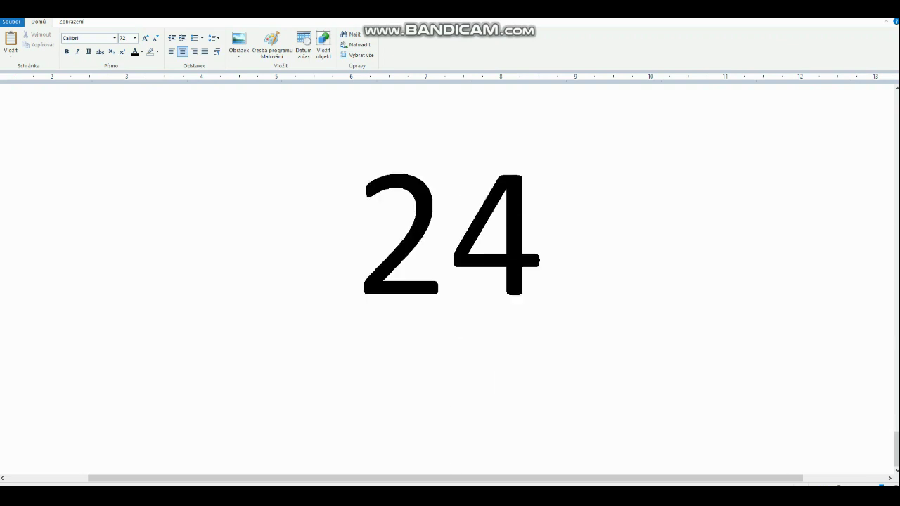
pyautogui.write('48')
pyautogui.press('Return')
pyautogui.write('96')
pyautogui.press('Return')
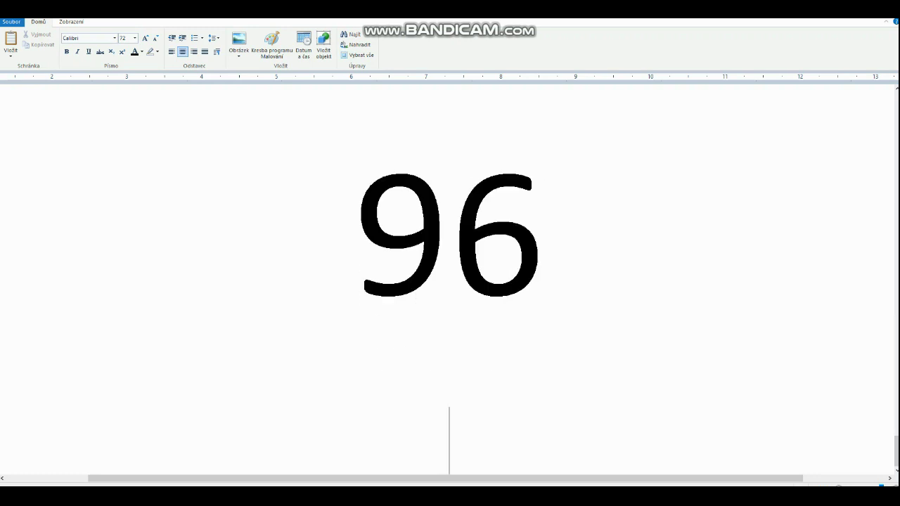
pyautogui.write('192')
pyautogui.press('Return')
pyautogui.write('3')
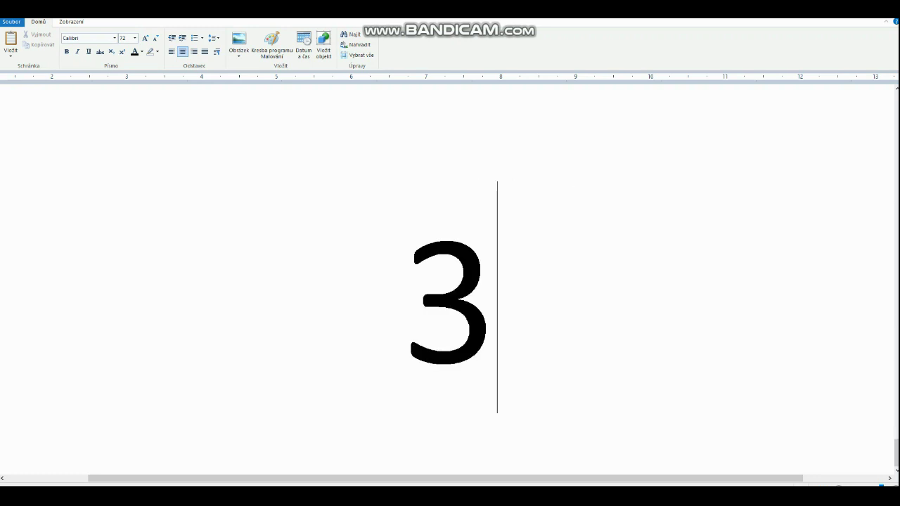
pyautogui.write('84')
pyautogui.press('Return')
pyautogui.write('765')
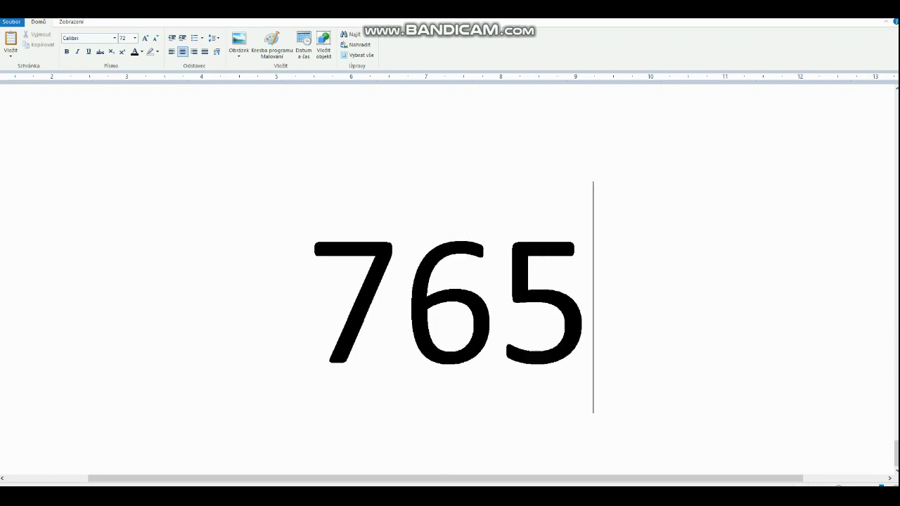
pyautogui.press('BackSpace')
pyautogui.write('8')
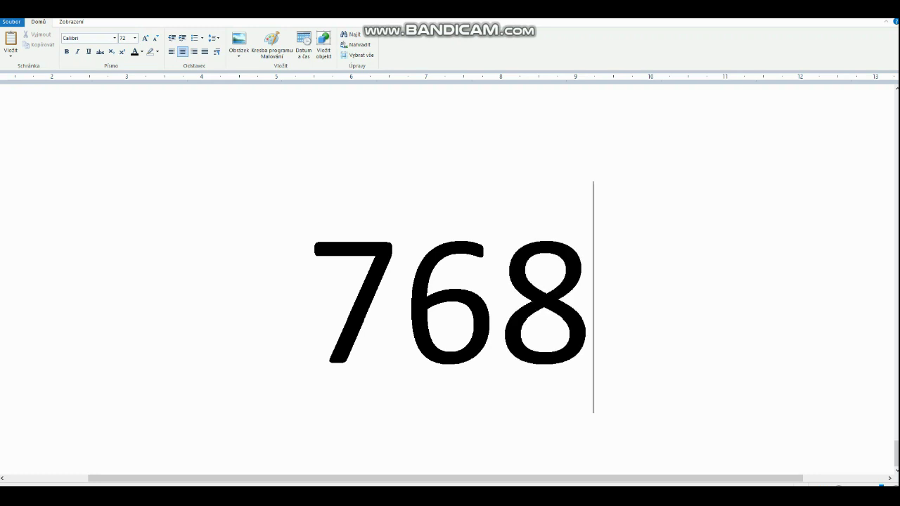
pyautogui.press('Return')
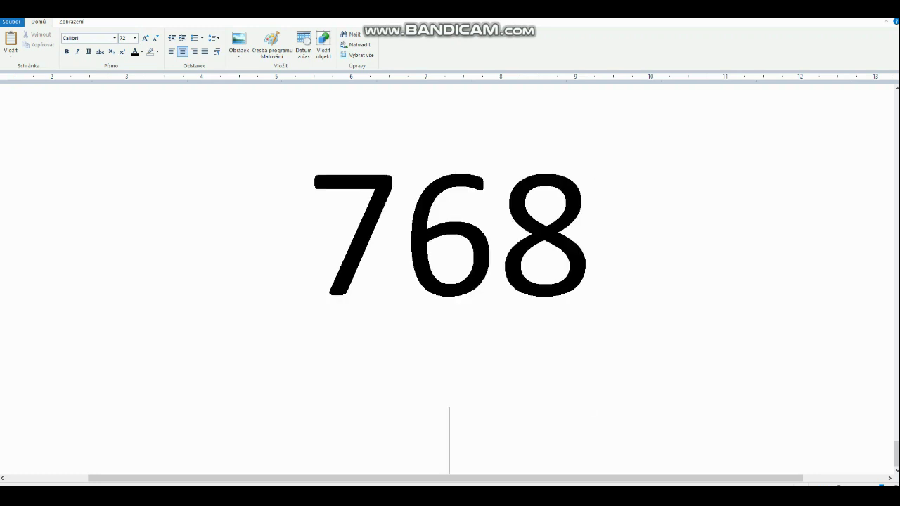
# Step: Continue the sequence with 1535.99999, 3071.99999 and 6144 on new lines
pyautogui.write('15')
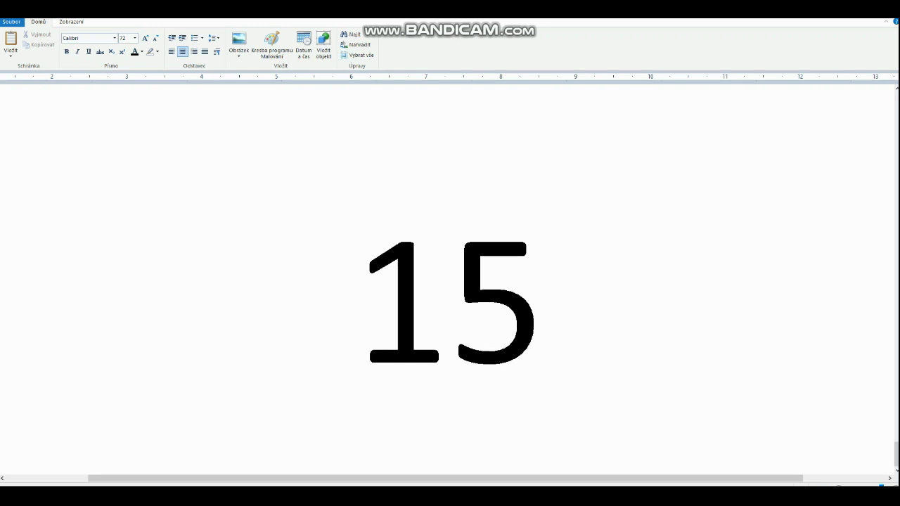
pyautogui.write('35')
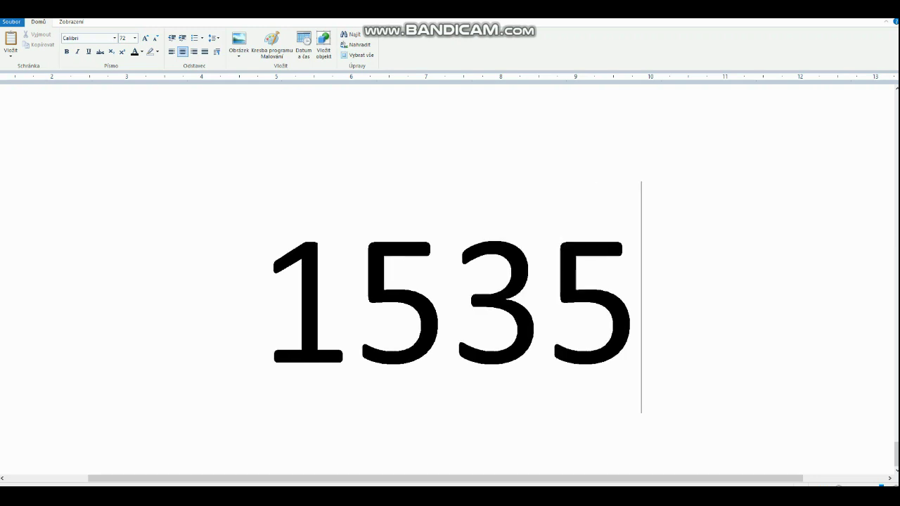
pyautogui.write('.9')
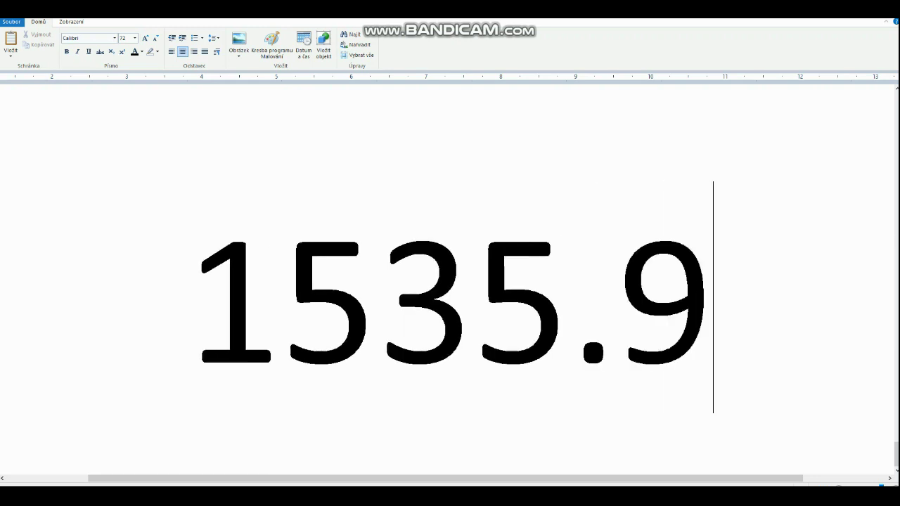
pyautogui.write('9999')
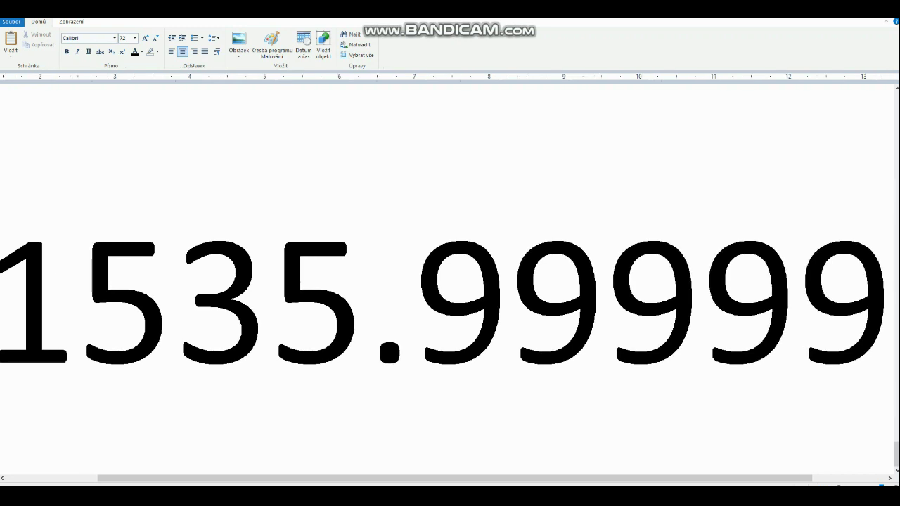
pyautogui.press('Return')
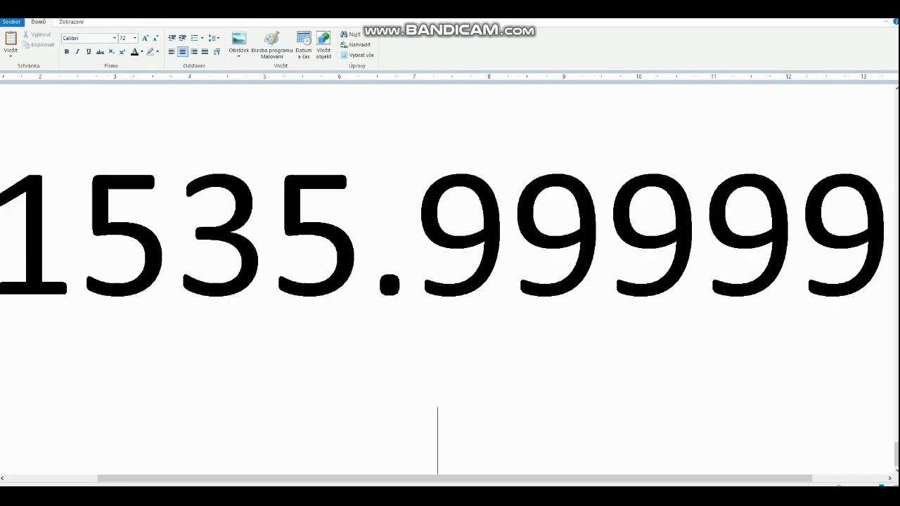
pyautogui.write('3071')
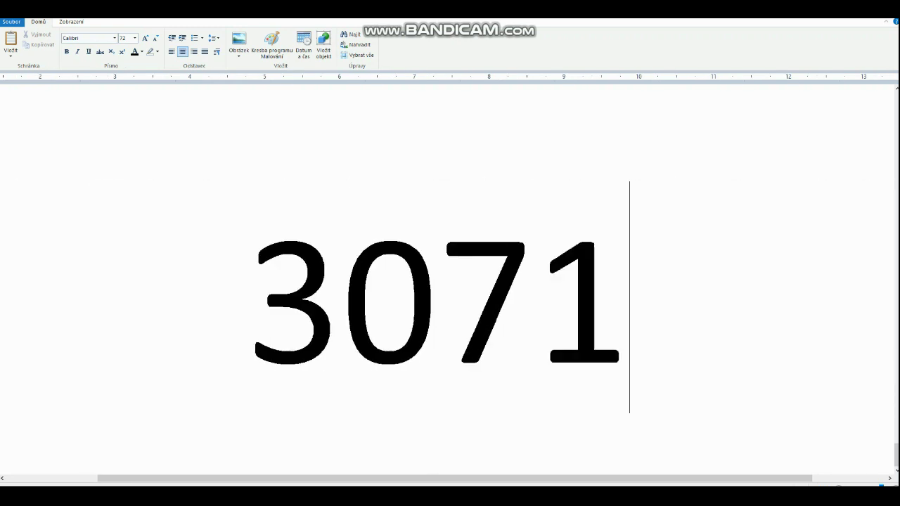
pyautogui.write('.9')
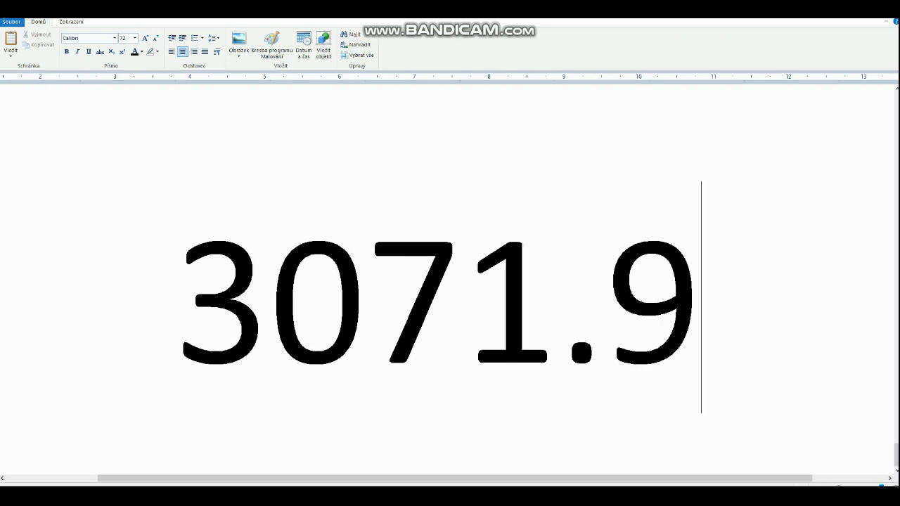
pyautogui.write('9999')
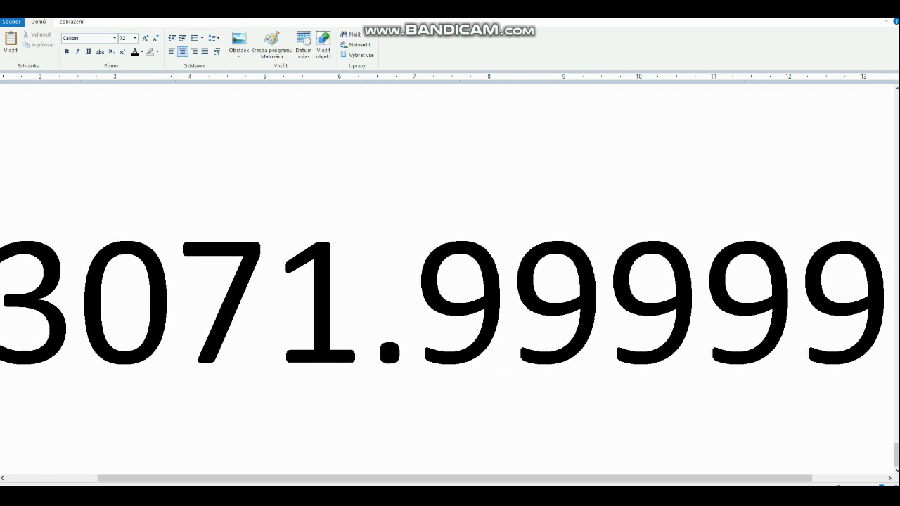
pyautogui.press('Return')
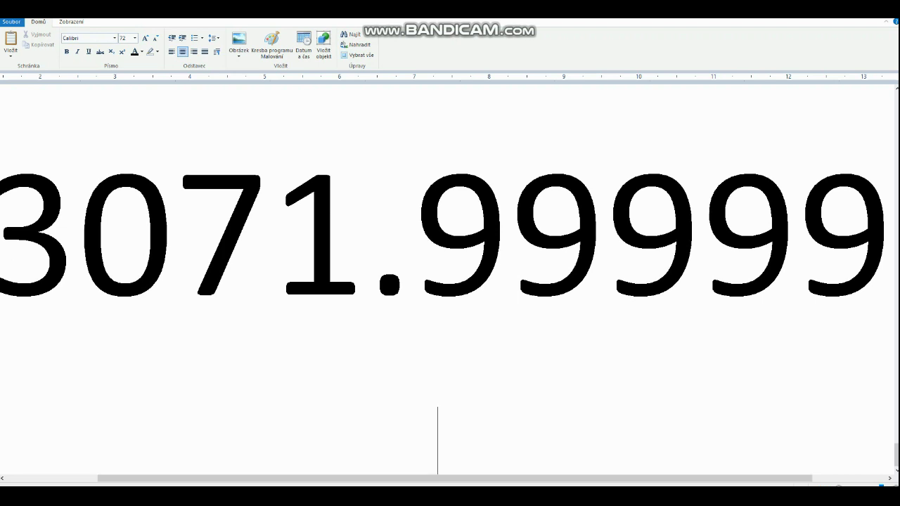
pyautogui.write('6')
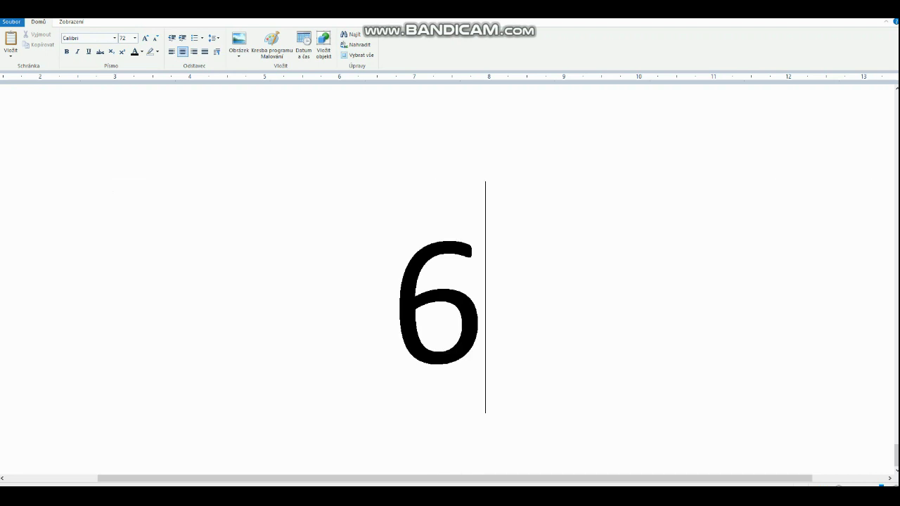
pyautogui.write('144')
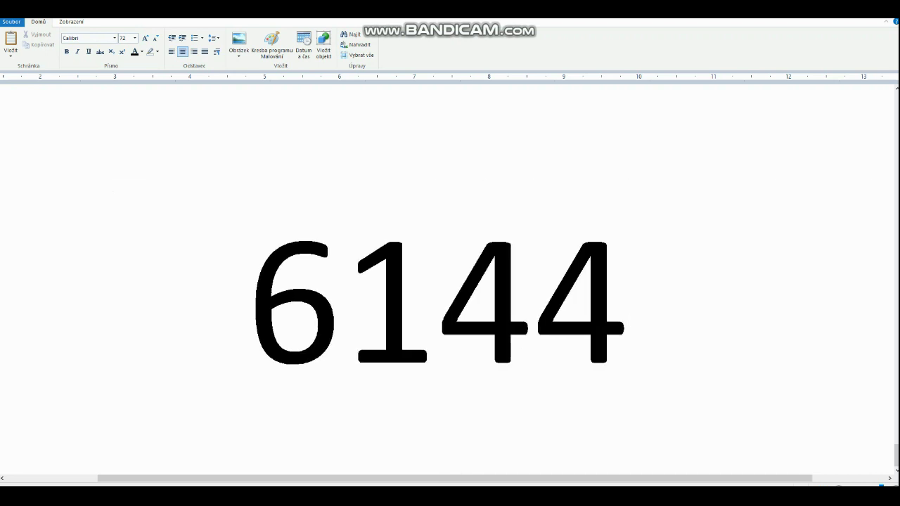
pyautogui.press('Return')
# Step: Add 12288, 24576, 98304, 196607.999 and 393216, correcting the 393214 typo
pyautogui.write('12')
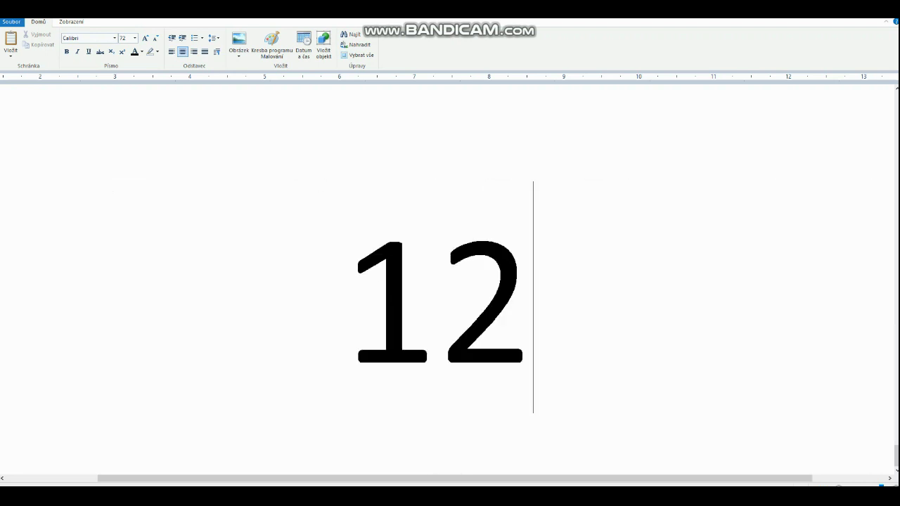
pyautogui.write('288')
pyautogui.press('Return')
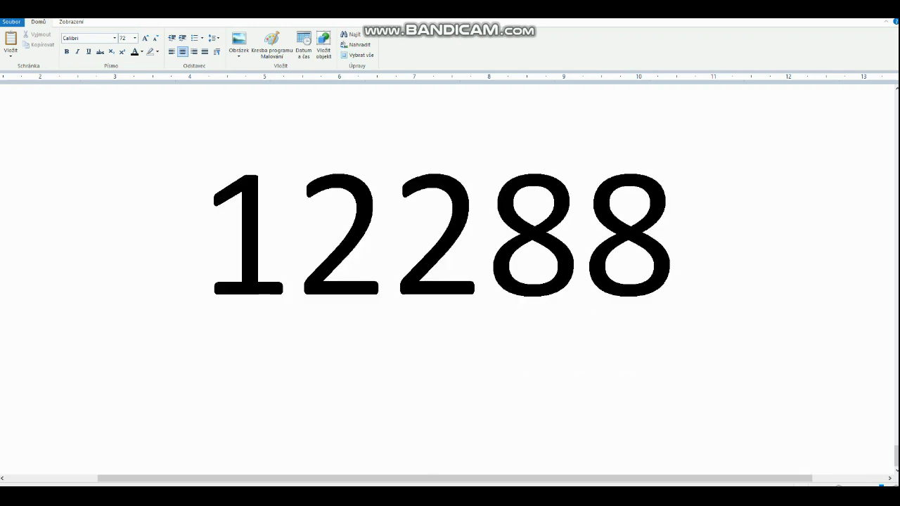
pyautogui.write('24576')
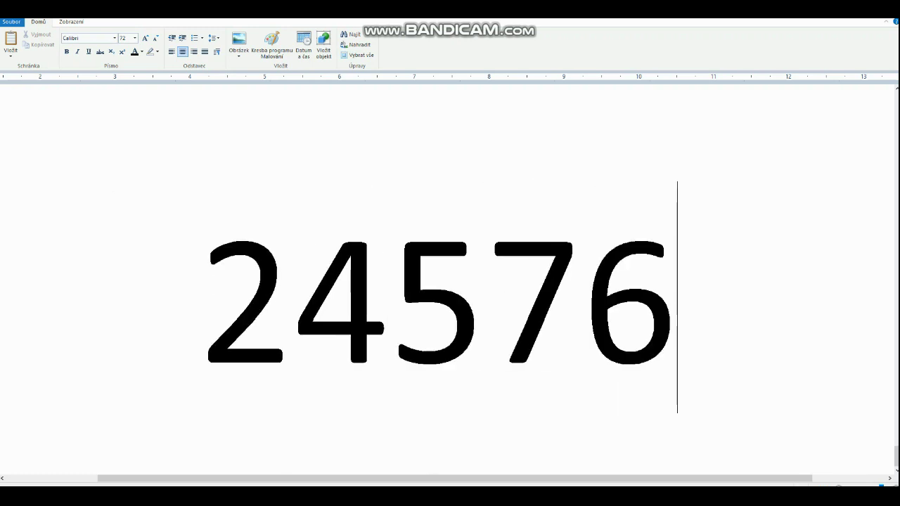
pyautogui.press('Return')
pyautogui.write('1')
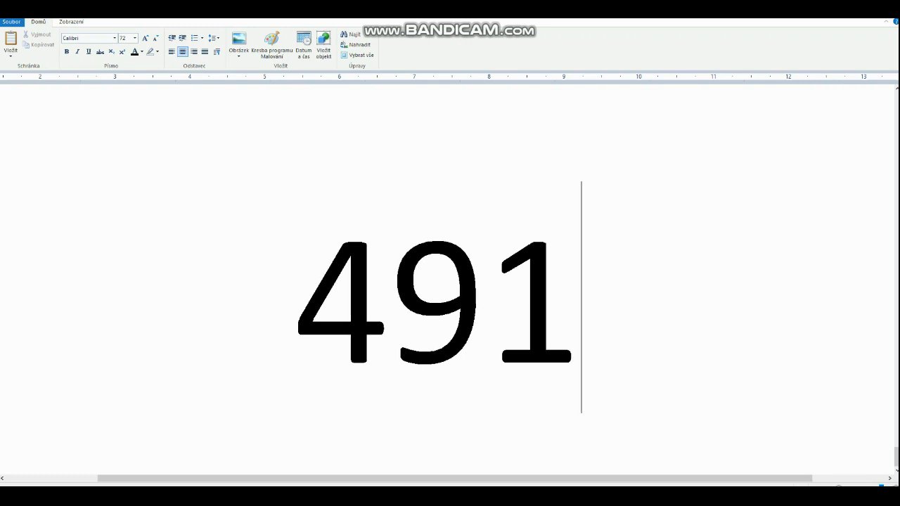
pyautogui.write('52')
pyautogui.hotkey('ctrl', 'a')
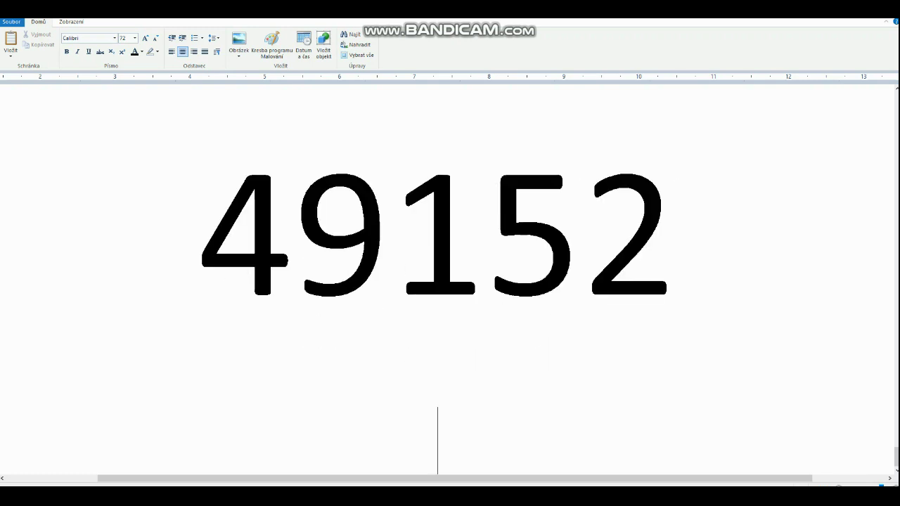
pyautogui.write('98304')
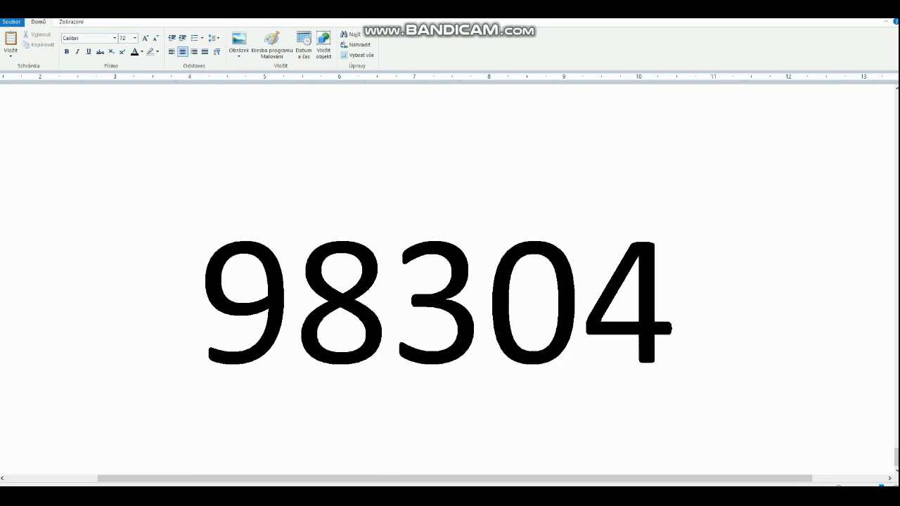
pyautogui.hotkey('ctrl', 'a')
pyautogui.write('1')
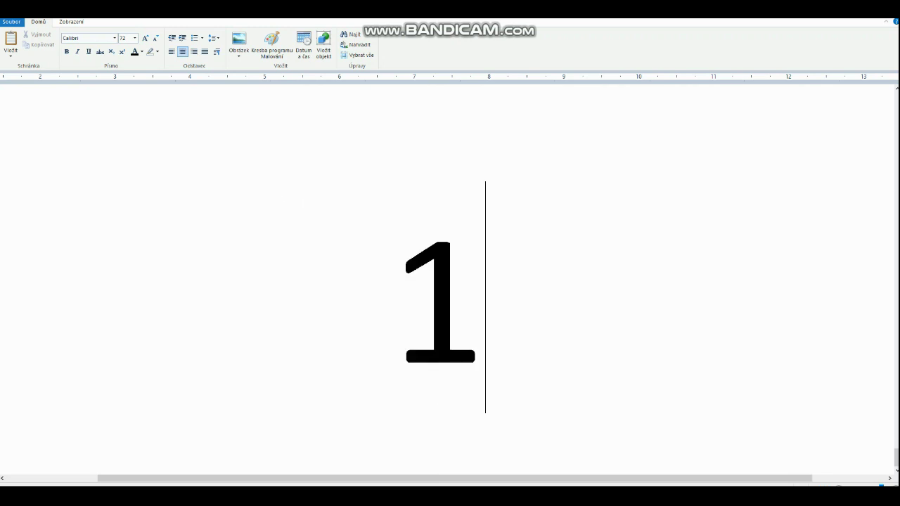
pyautogui.write('9660')
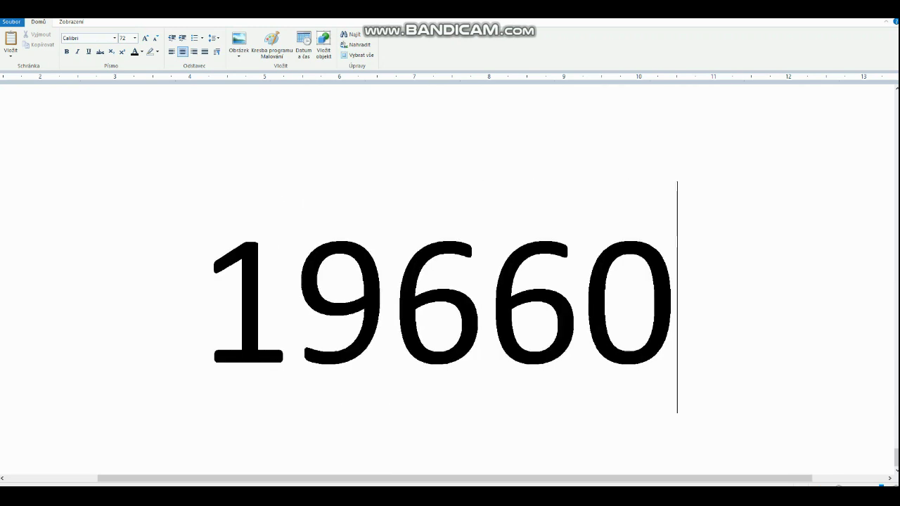
pyautogui.write('7.9')
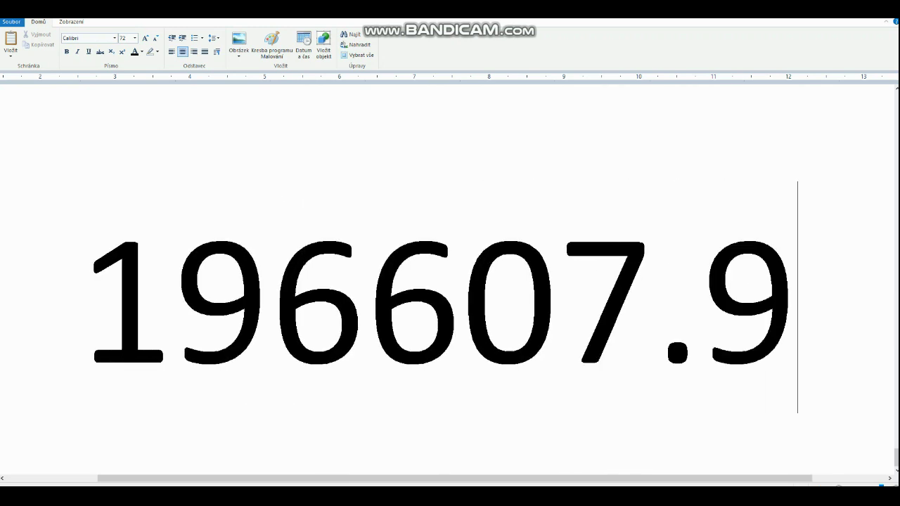
pyautogui.write('99')
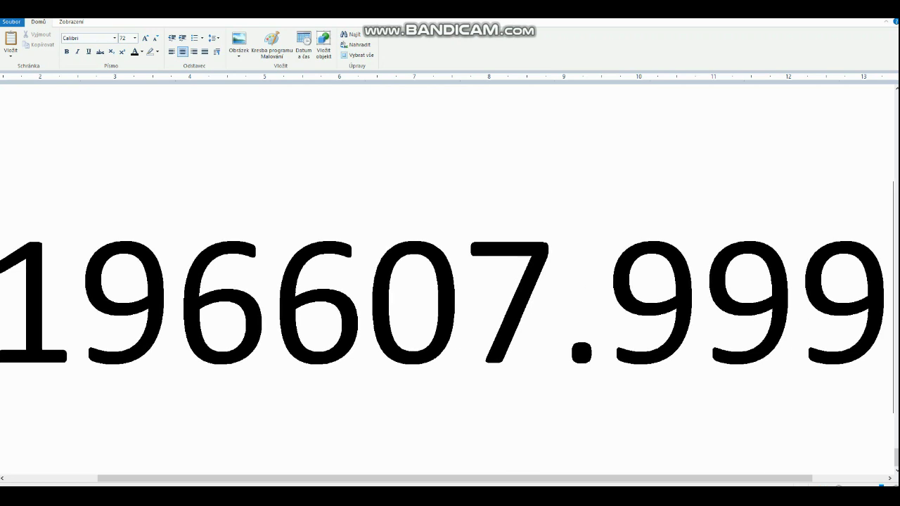
pyautogui.press('Return')
pyautogui.write('3')
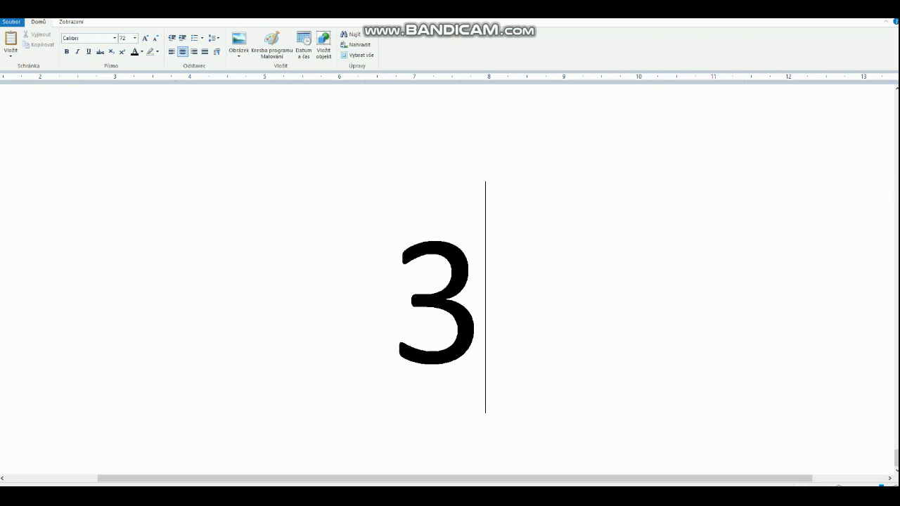
pyautogui.write('93214')
pyautogui.press('BackSpace')
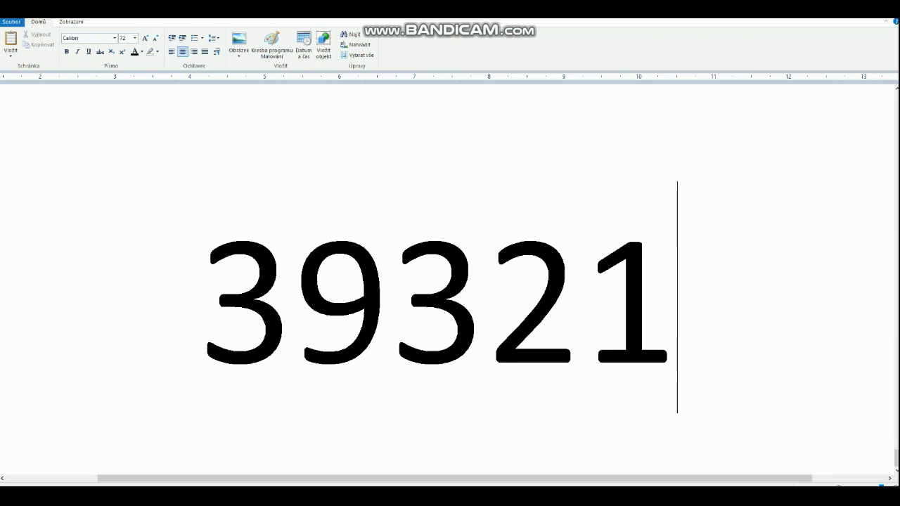
pyautogui.write('6')
pyautogui.press('Return')
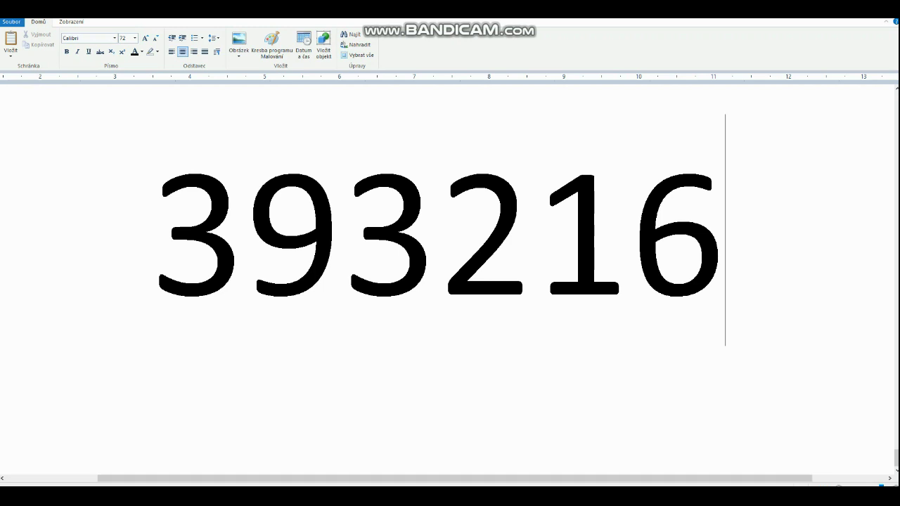
# Step: Step through the typed numbers from 1 down to 6144 with the arrow keys
pyautogui.press('Up')
pyautogui.press('Up')
pyautogui.press('Up')
pyautogui.press('Up')
pyautogui.press('Up')
pyautogui.press('Up')
pyautogui.press('Up')
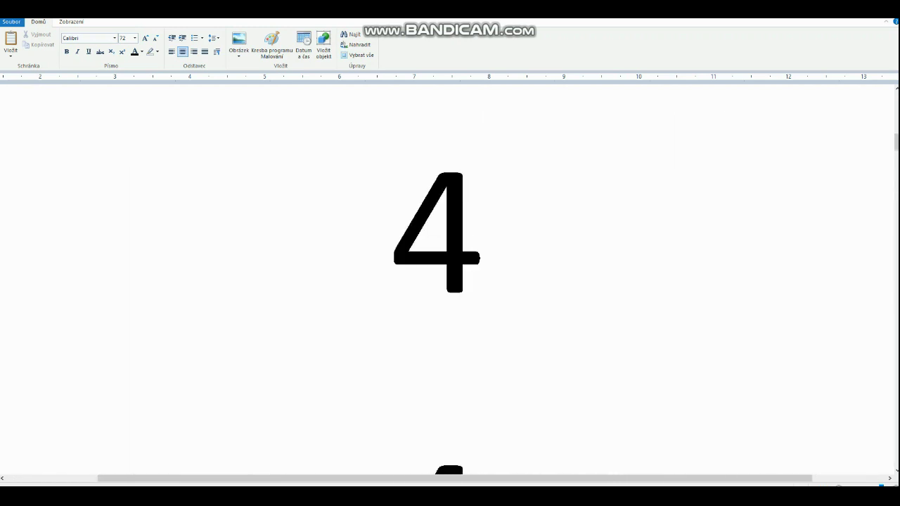
pyautogui.press('Up')
pyautogui.press('Up')
pyautogui.press('Down')
pyautogui.press('Down')
pyautogui.press('Down')
pyautogui.press('Down')
pyautogui.press('Down')
pyautogui.press('Down')
pyautogui.press('Down')
pyautogui.press('Down')
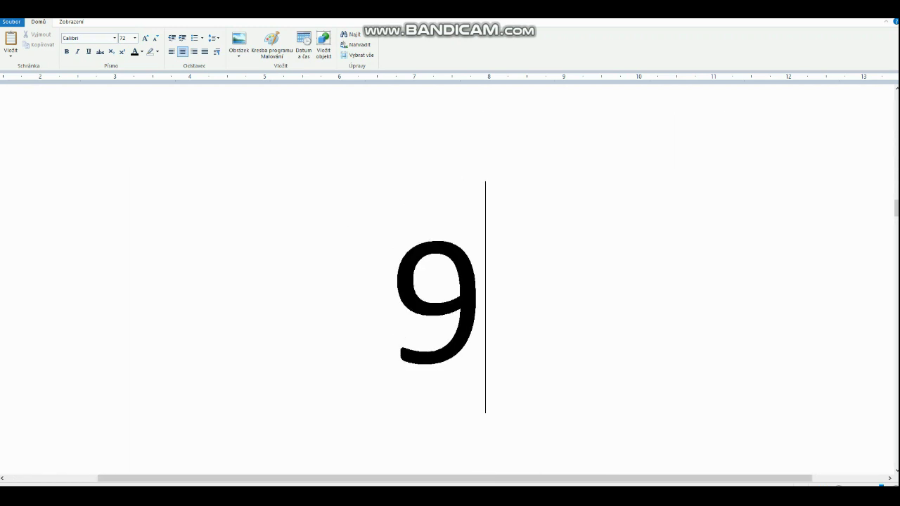
pyautogui.press('Down')
pyautogui.press('Down')
pyautogui.press('Down')
pyautogui.press('Down')
pyautogui.press('Down')
pyautogui.press('Down')
pyautogui.press('Down')
pyautogui.press('Down')
pyautogui.press('Down')
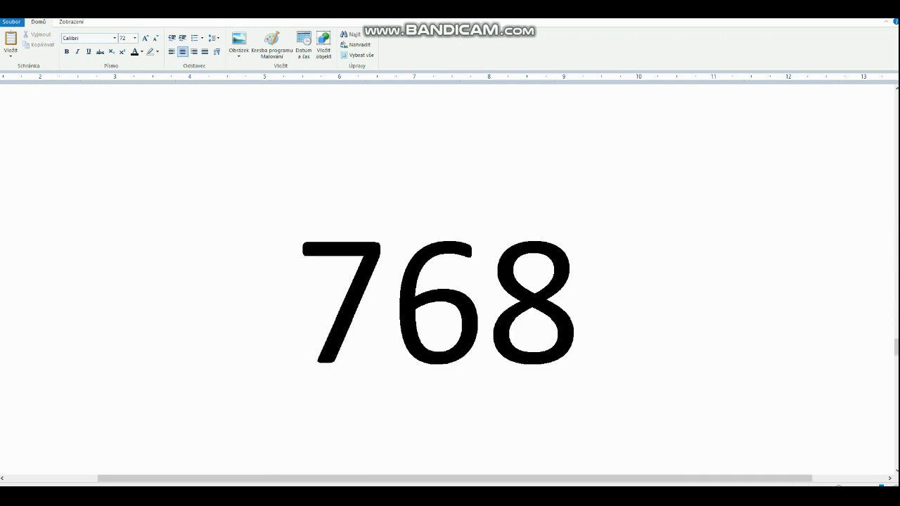
pyautogui.press('Down')
pyautogui.press('Down')
pyautogui.press('Down')
pyautogui.press('Down')
pyautogui.press('Down')
pyautogui.press('Down')
pyautogui.press('Down')
pyautogui.press('Down')
pyautogui.press('Down')
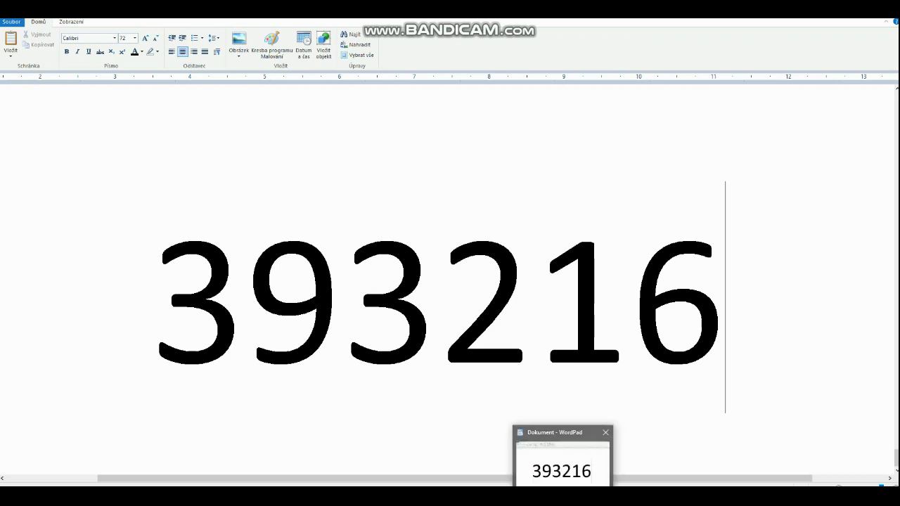
# Step: Close WordPad without saving (Neukládat) and switch to the Calculator window
pyautogui.click(605, 433)
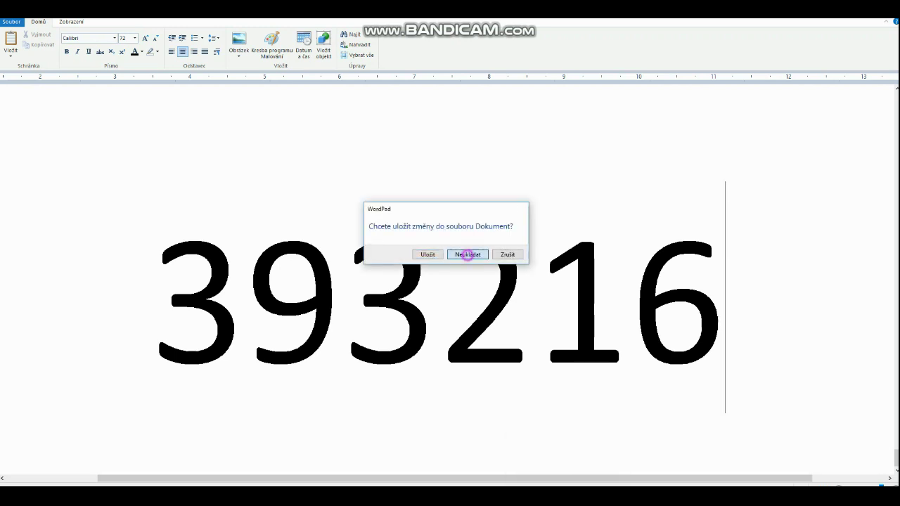
pyautogui.click(468, 254)
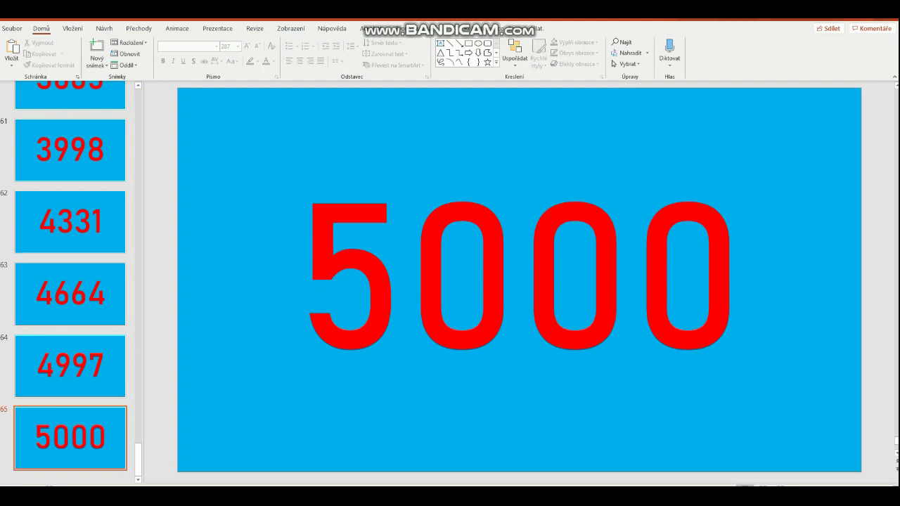
pyautogui.click(375, 433)
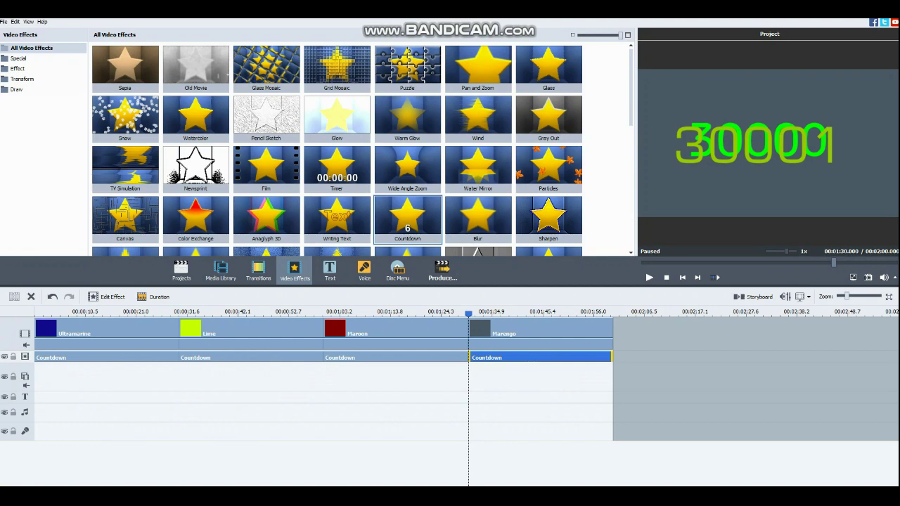
pyautogui.hotkey('alt', 'Tab')
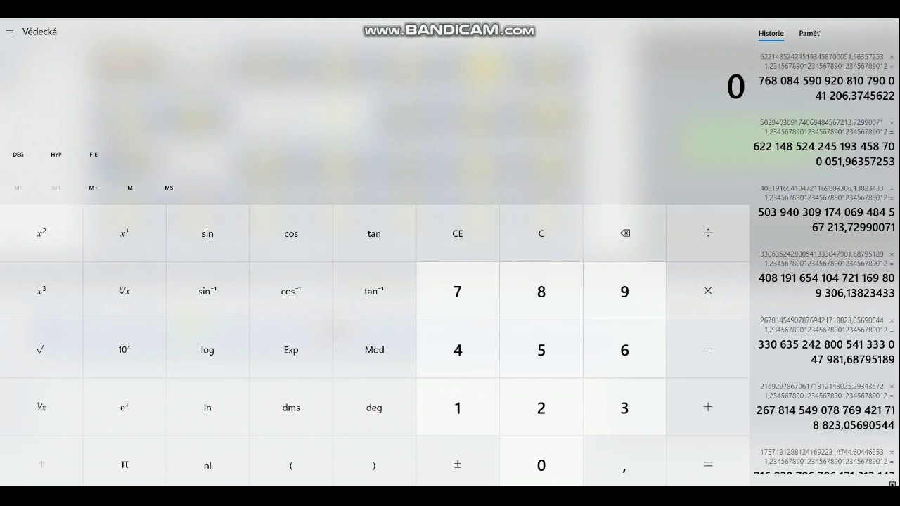
# Step: Empty the Historie list and enlarge the Calculator window to show the full keypad
pyautogui.click(891, 483)
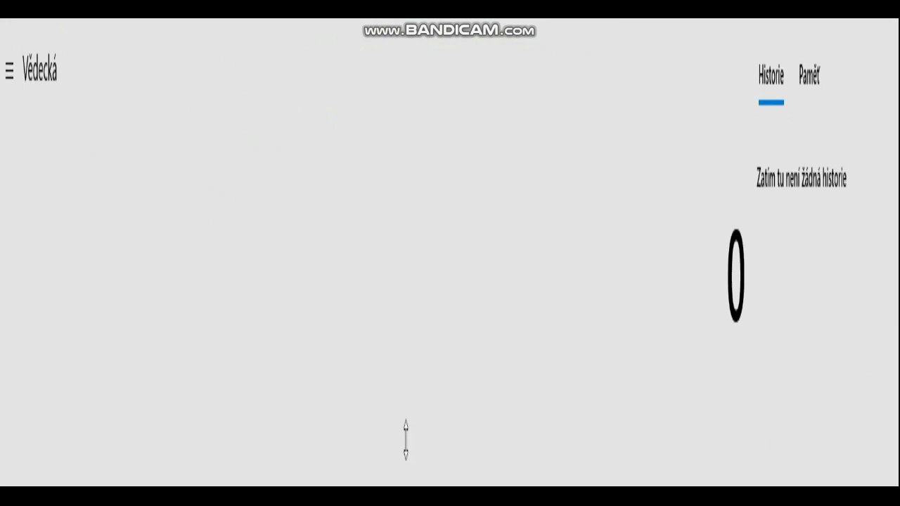
pyautogui.moveTo(406, 438)
pyautogui.mouseDown()
pyautogui.moveTo(363, 483)
pyautogui.moveTo(371, 485)
pyautogui.mouseUp()
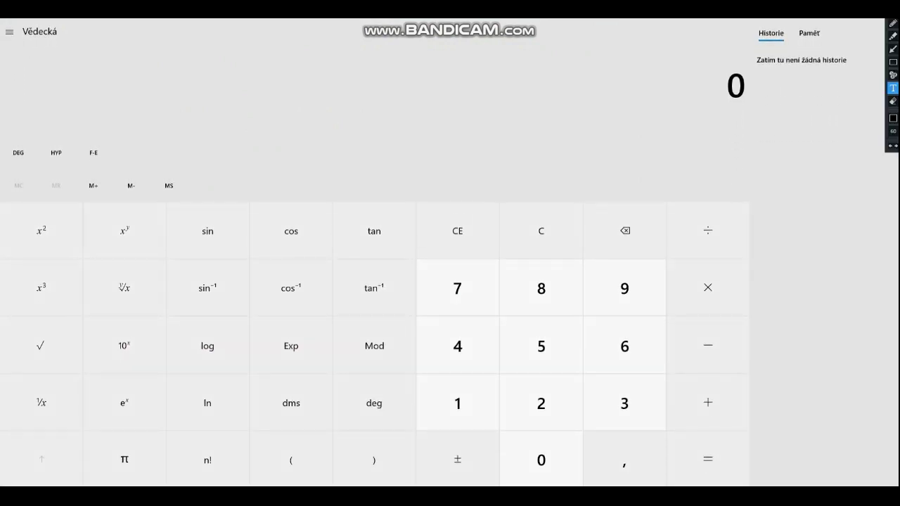
# Step: Add the text label '4. Calculator' over the calculator keypad
pyautogui.click(354, 272)
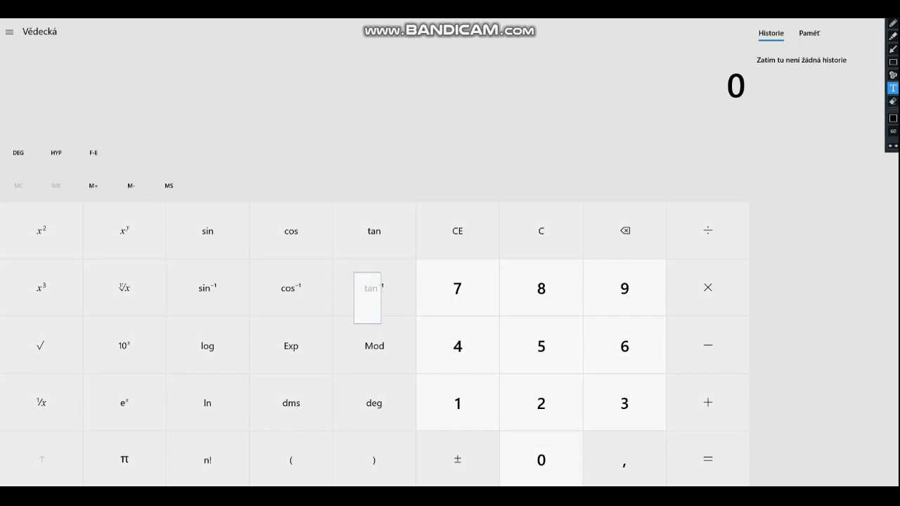
pyautogui.write('4')
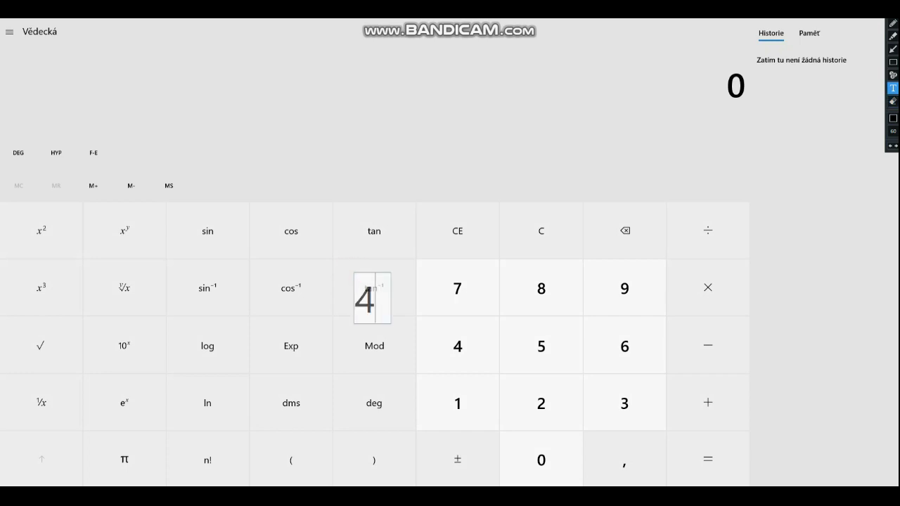
pyautogui.write('. C')
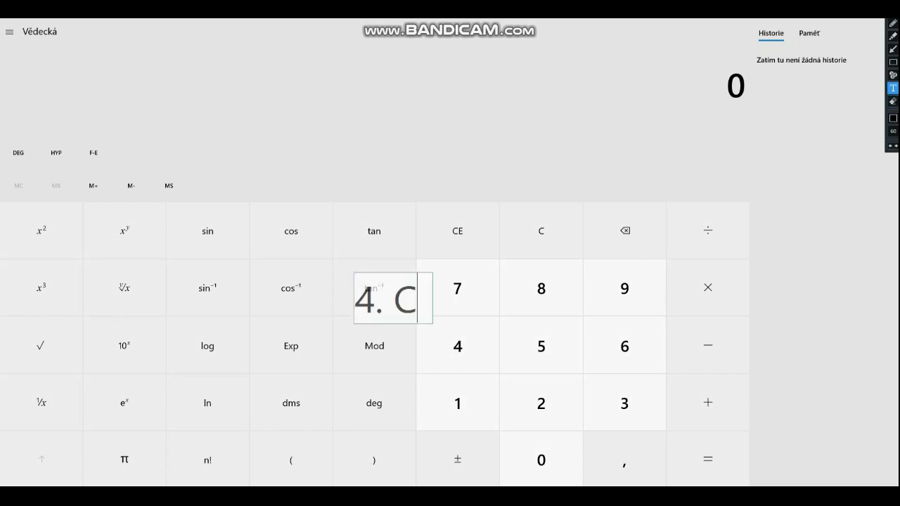
pyautogui.write('alcu')
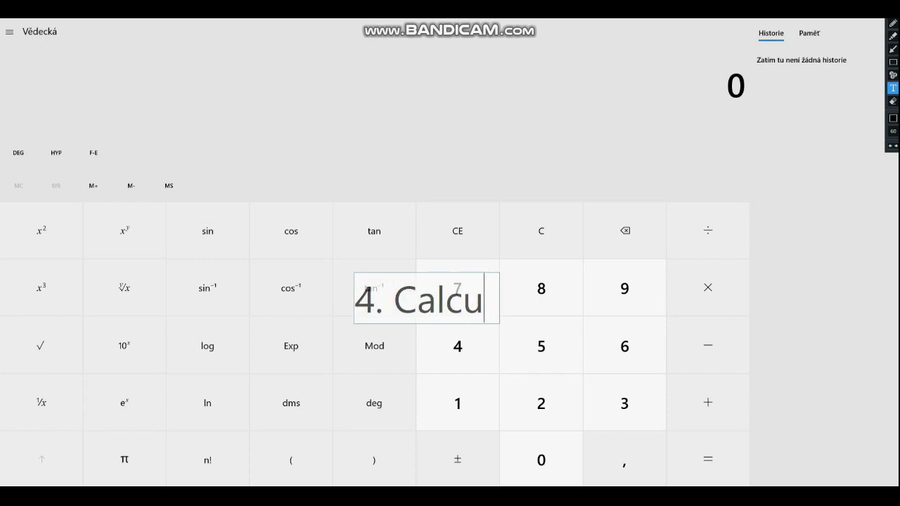
pyautogui.write('lato')
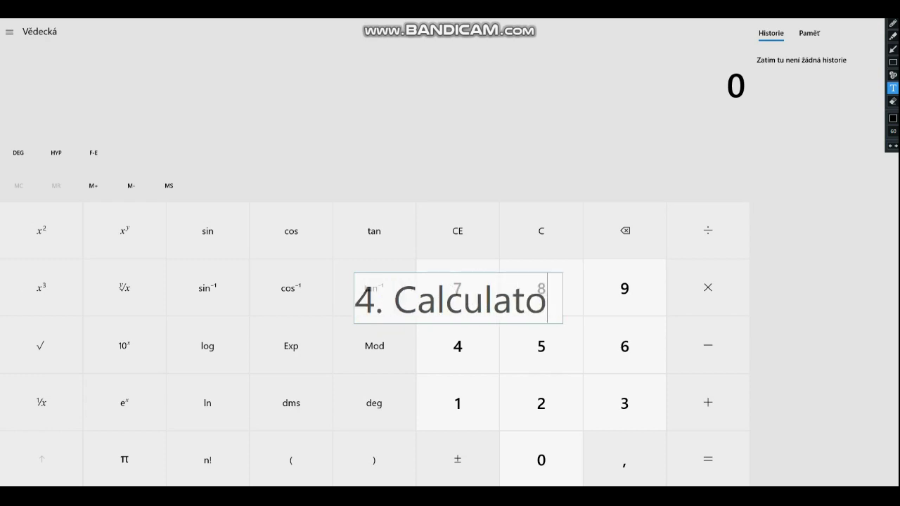
pyautogui.write('r')
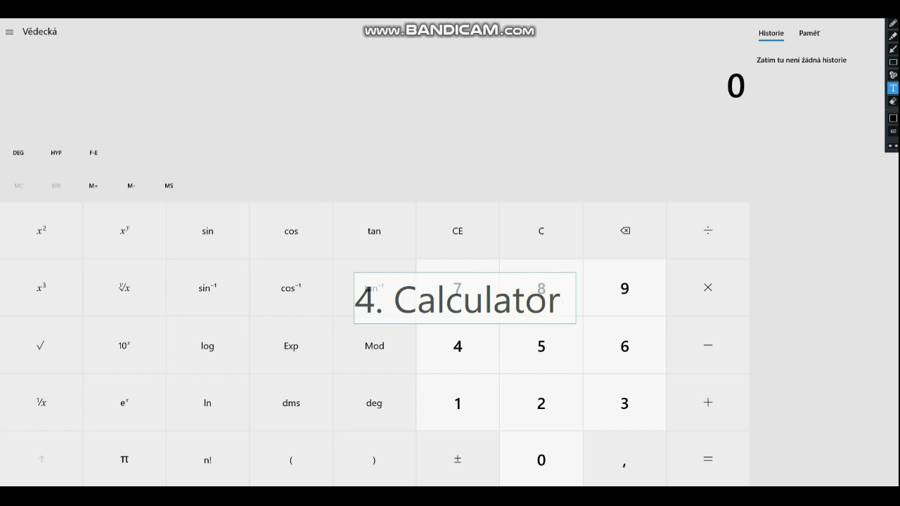